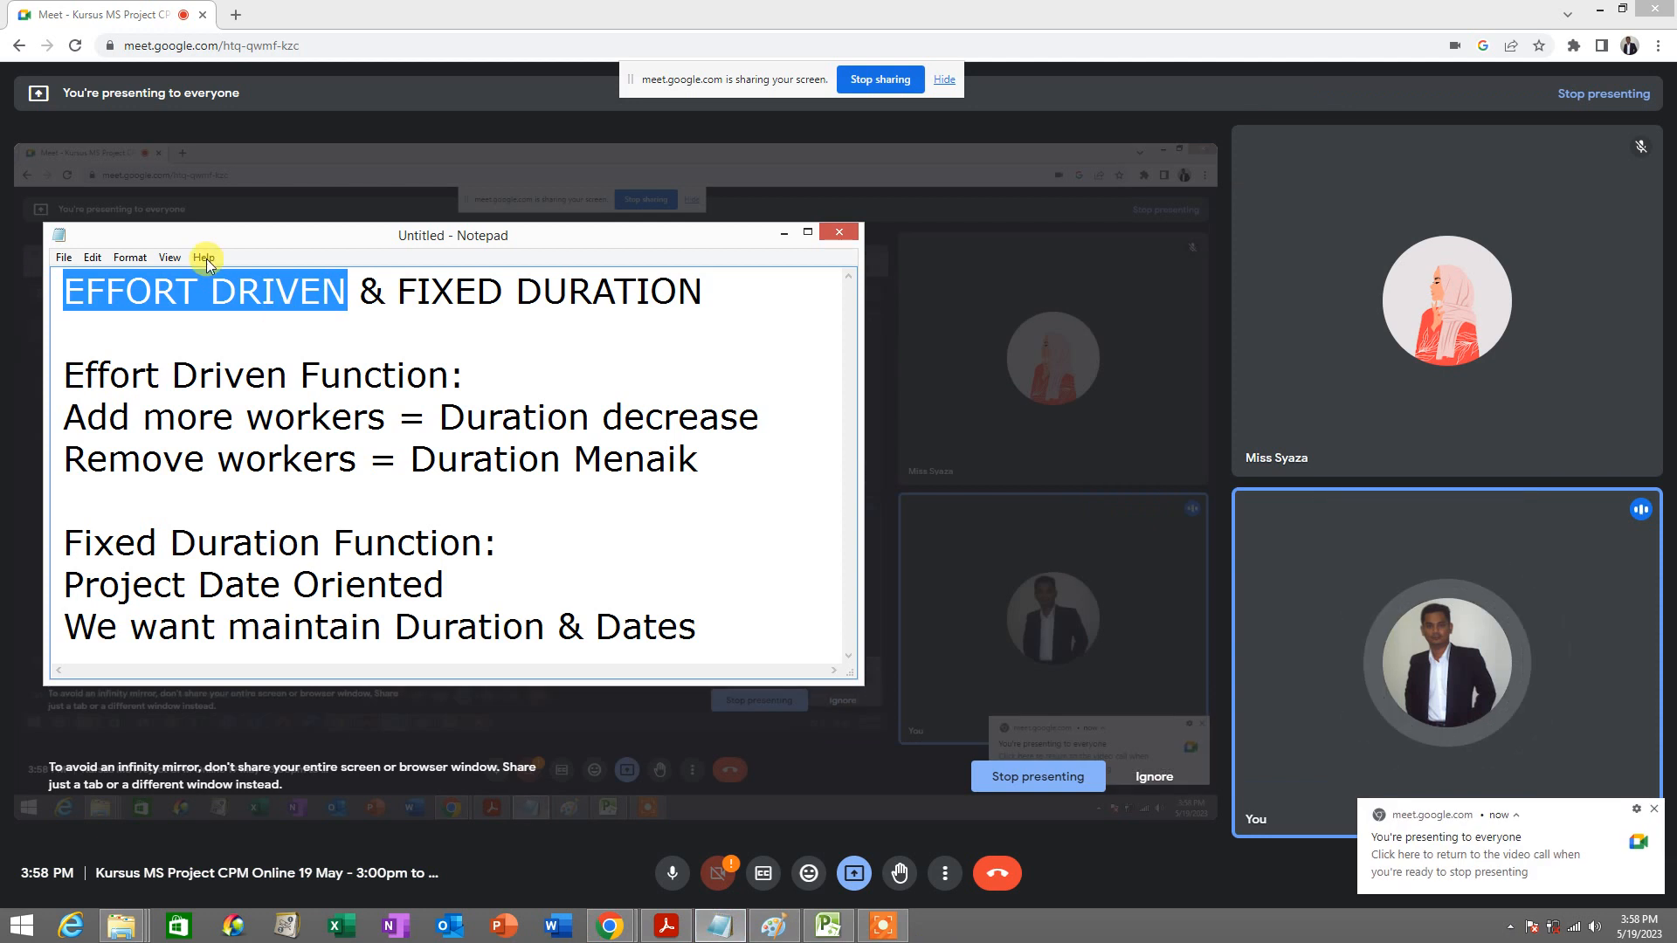
Step: Review the notes on the Effort Driven function (adding or removing workers) and the Fixed Duration function (project date oriented)
left_click(45, 366)
left_click_drag(65, 375, 496, 381)
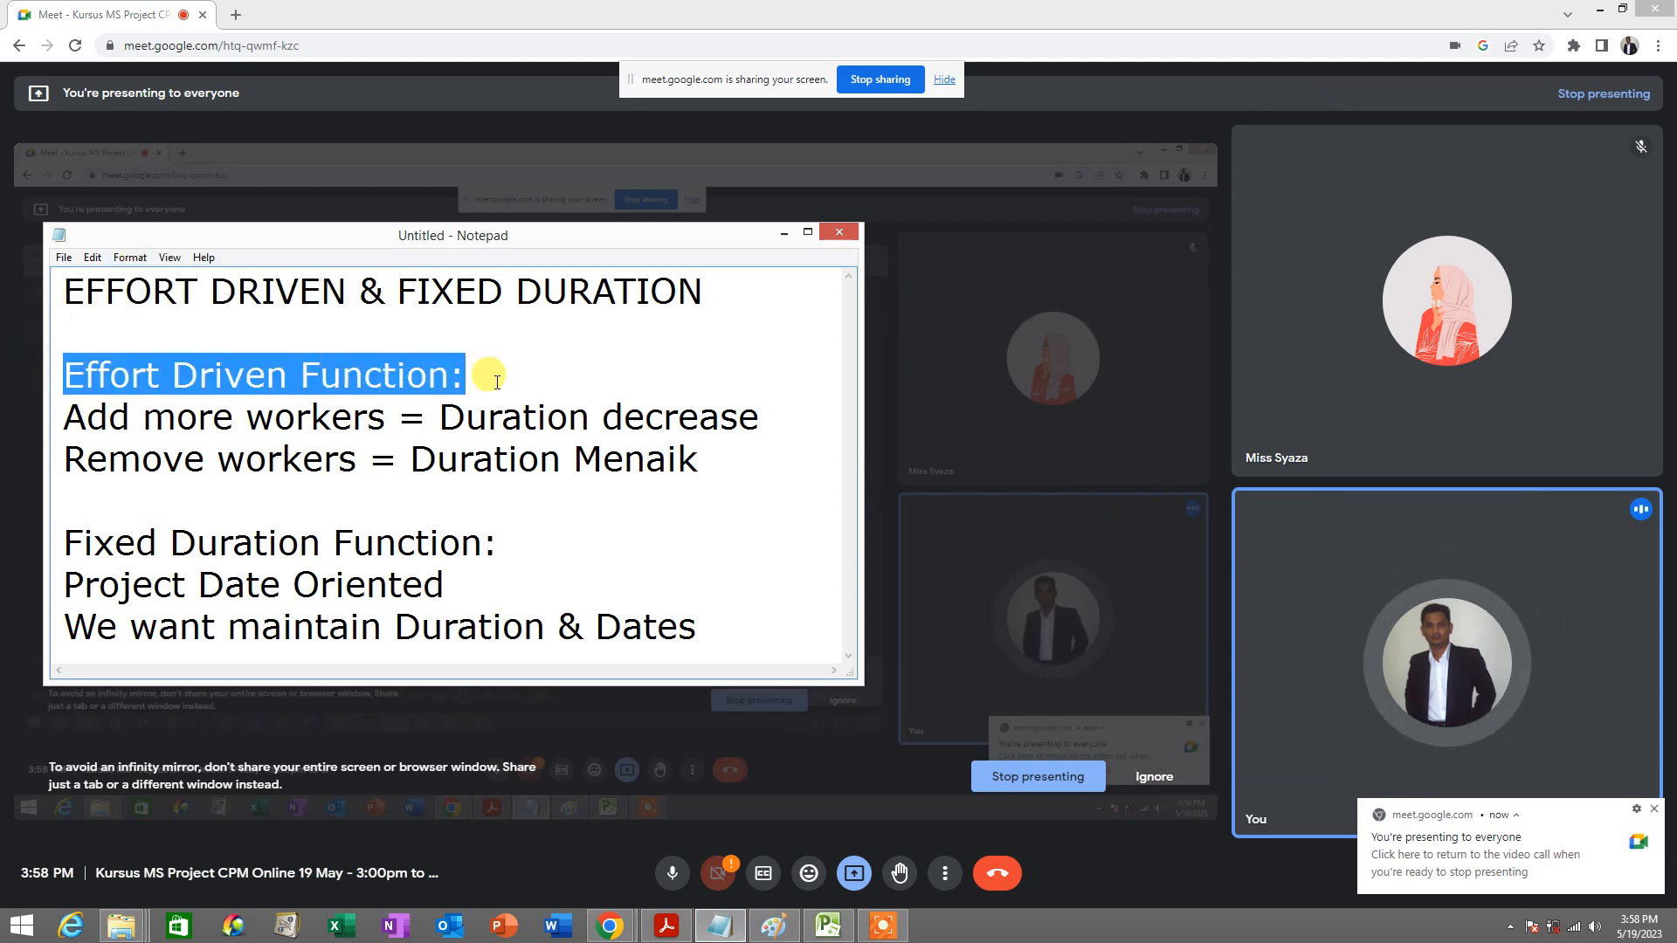
left_click_drag(54, 404, 768, 434)
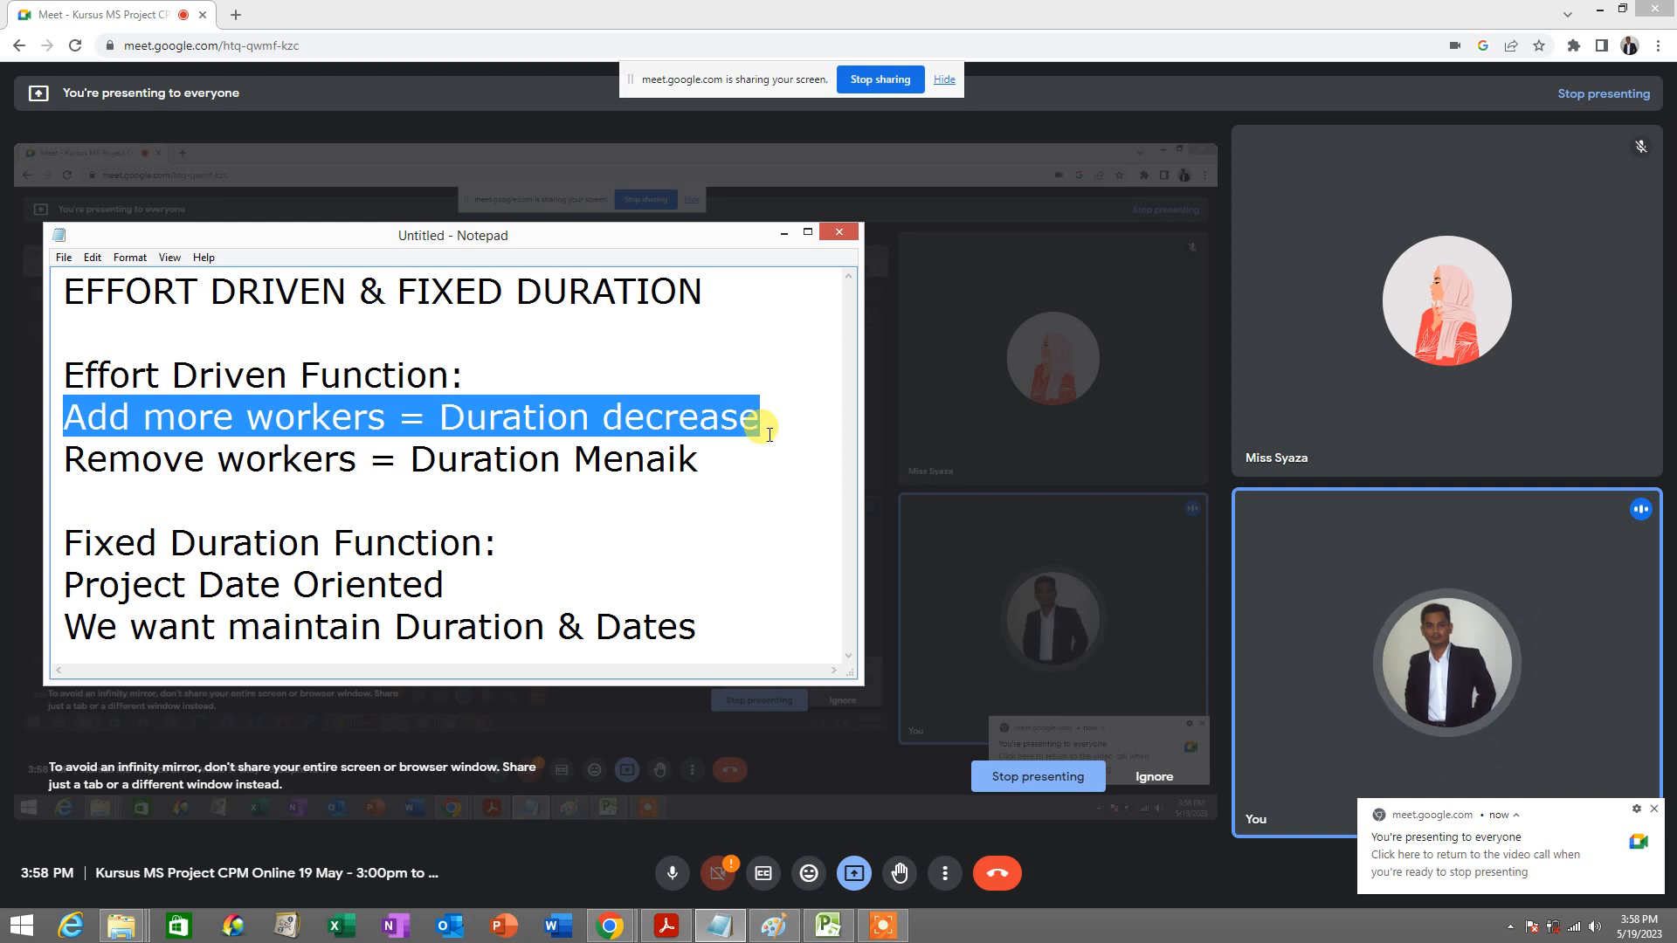
left_click_drag(434, 410, 807, 414)
left_click_drag(48, 450, 716, 472)
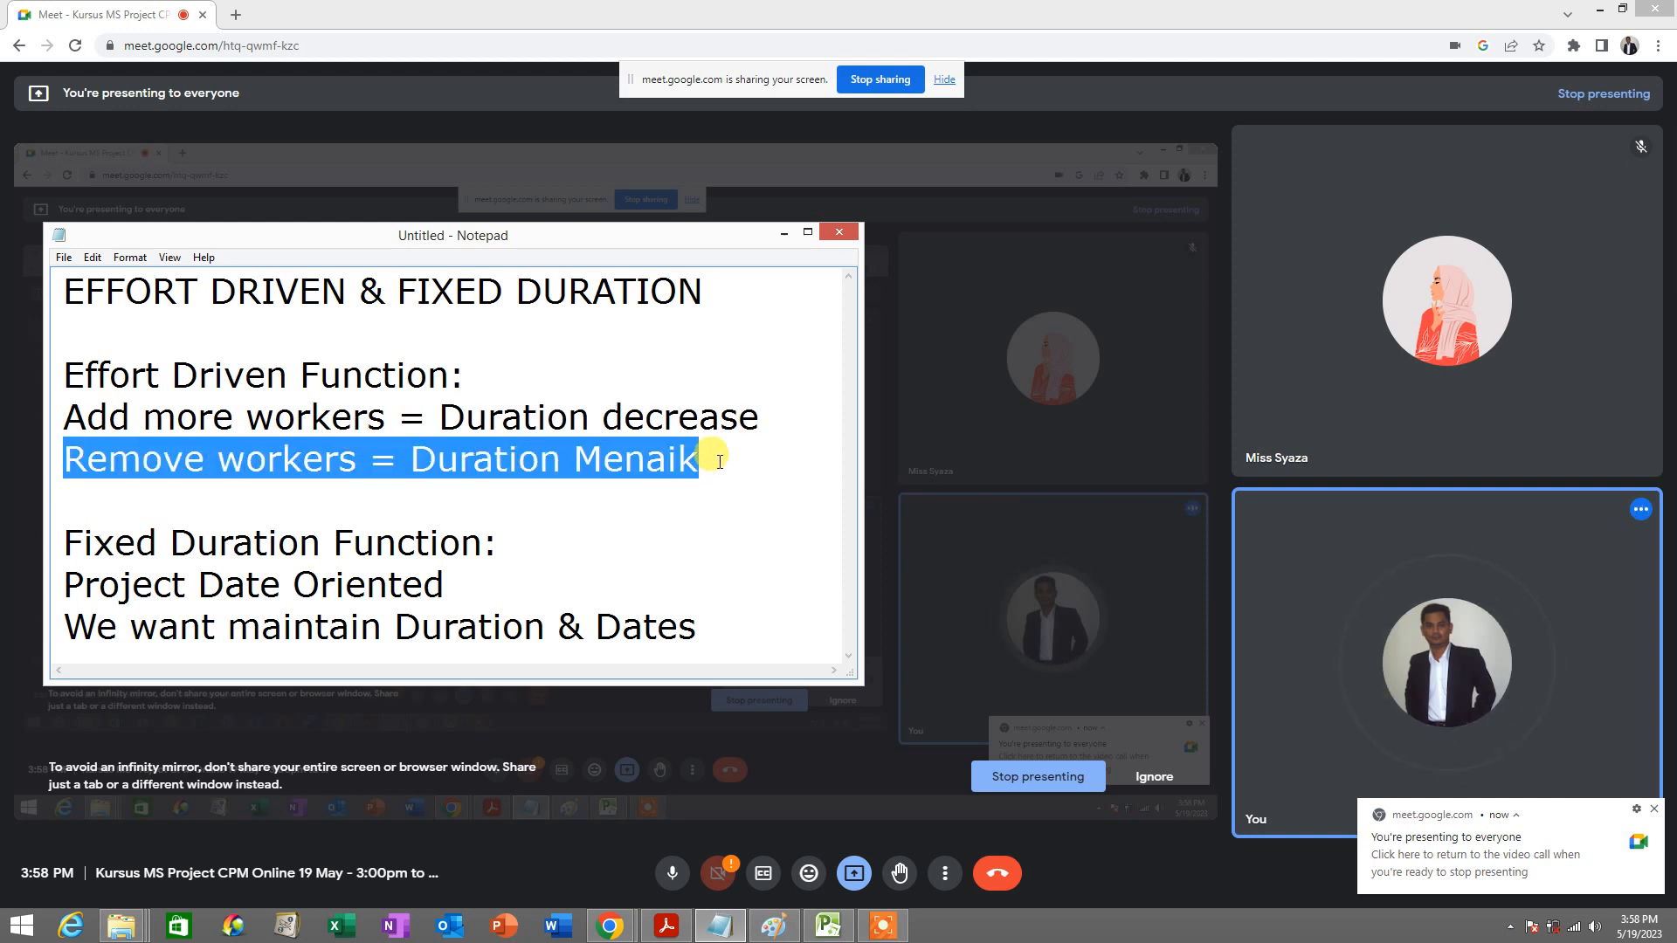
left_click(718, 461)
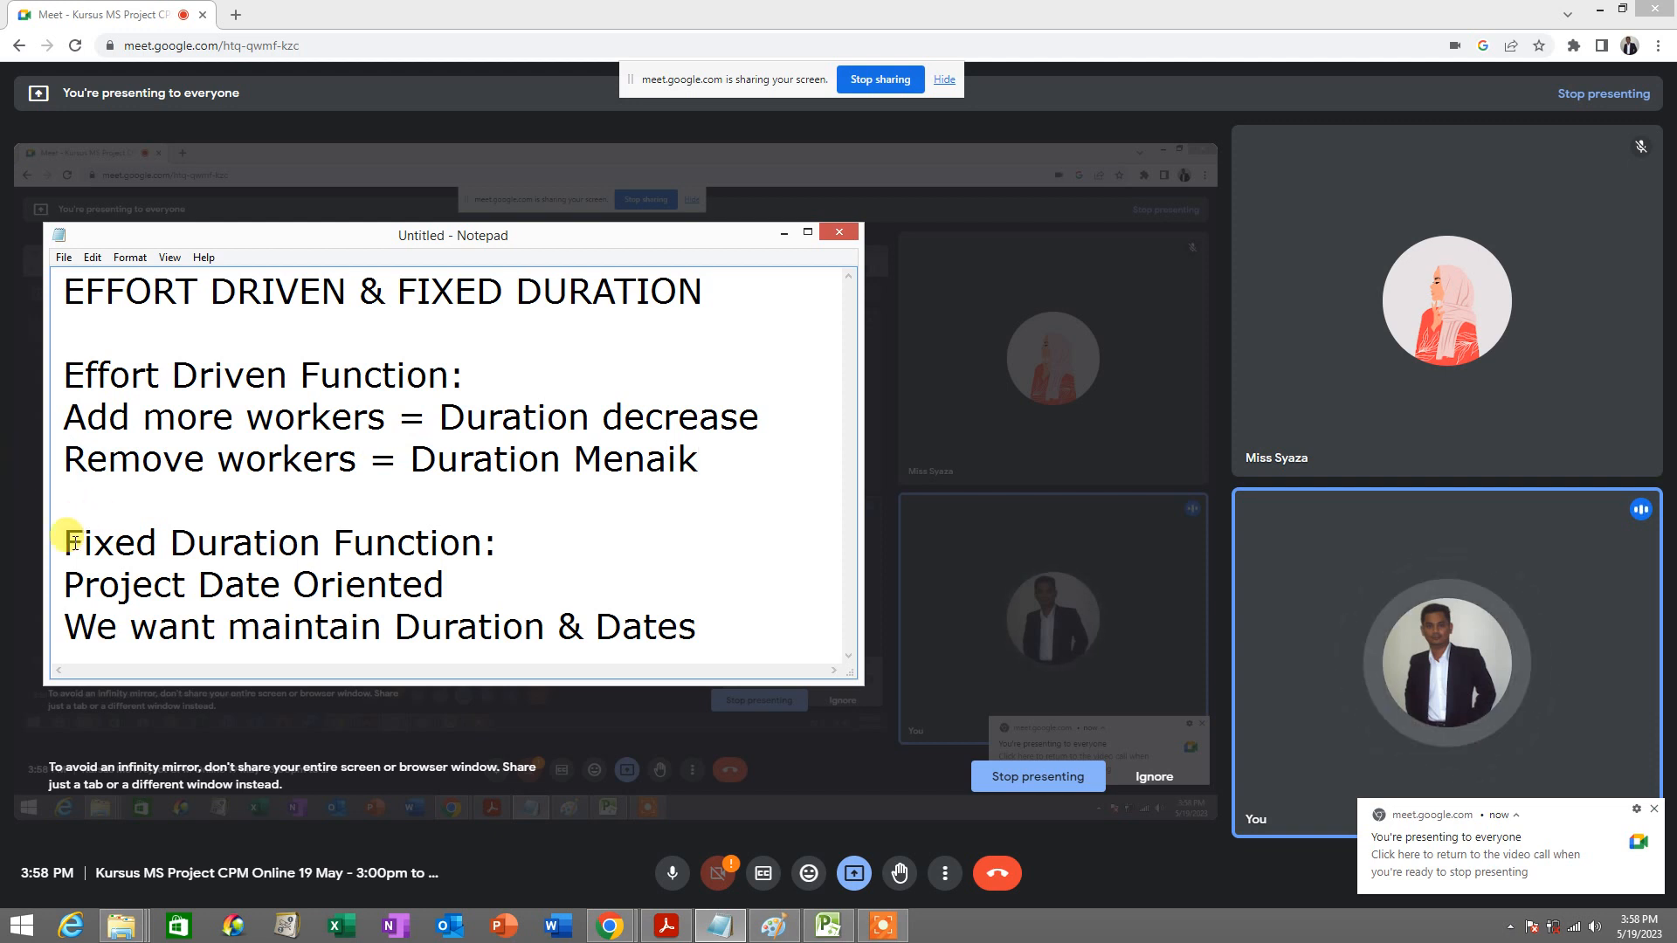
left_click_drag(70, 545, 528, 543)
left_click(528, 543)
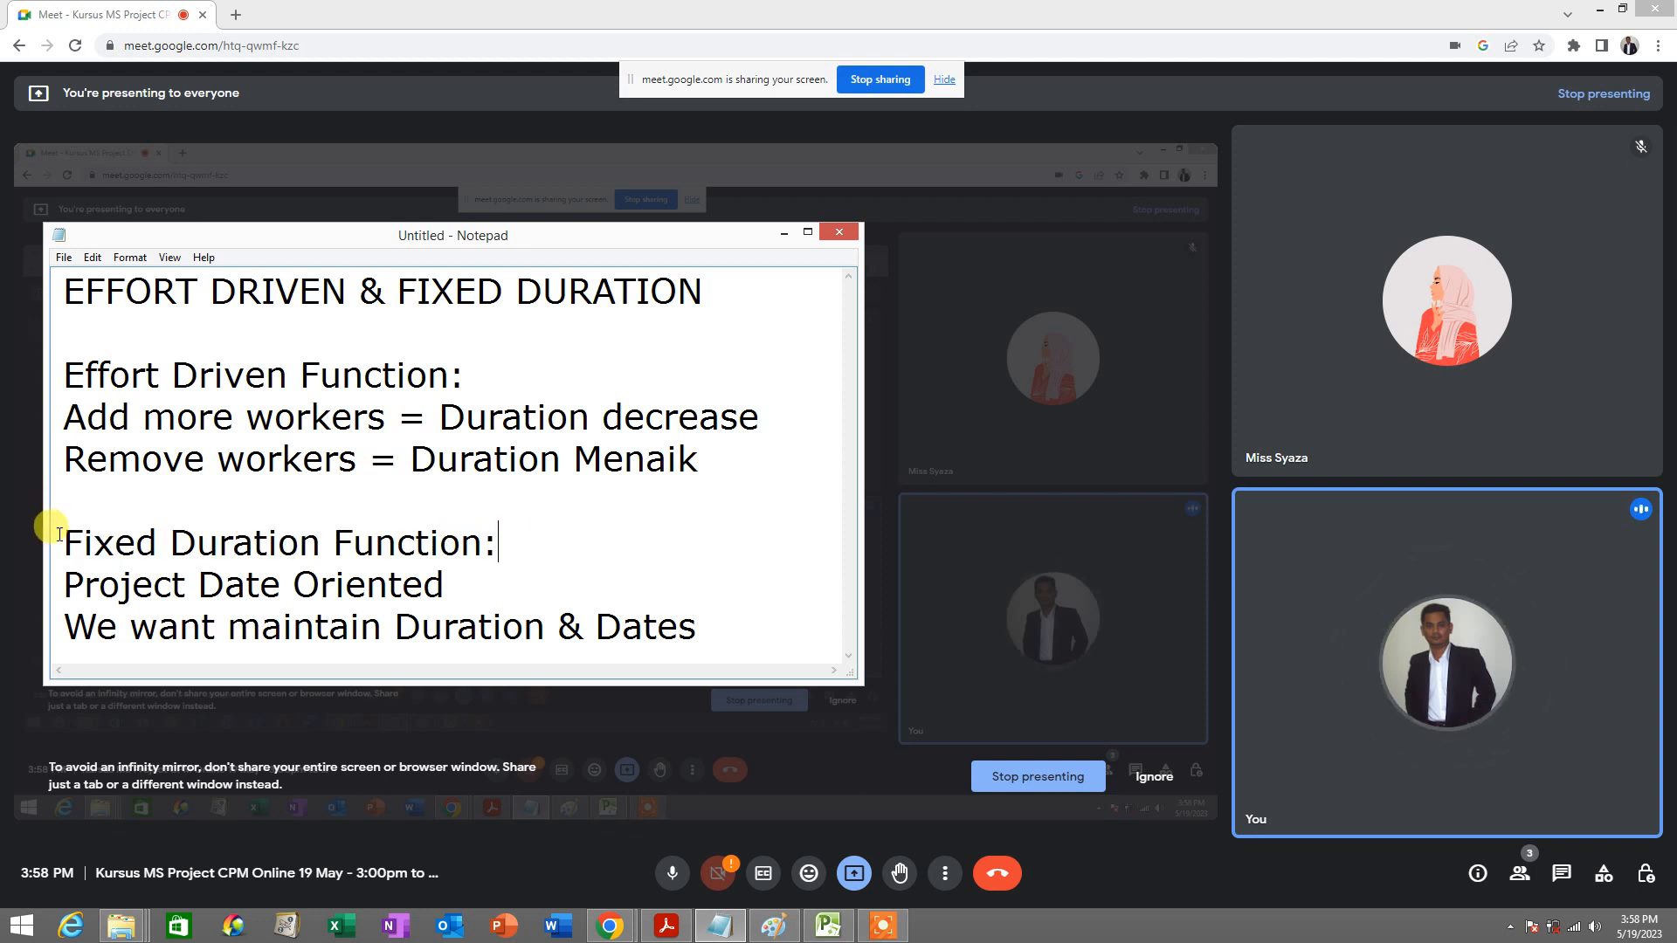
left_click_drag(61, 543, 497, 532)
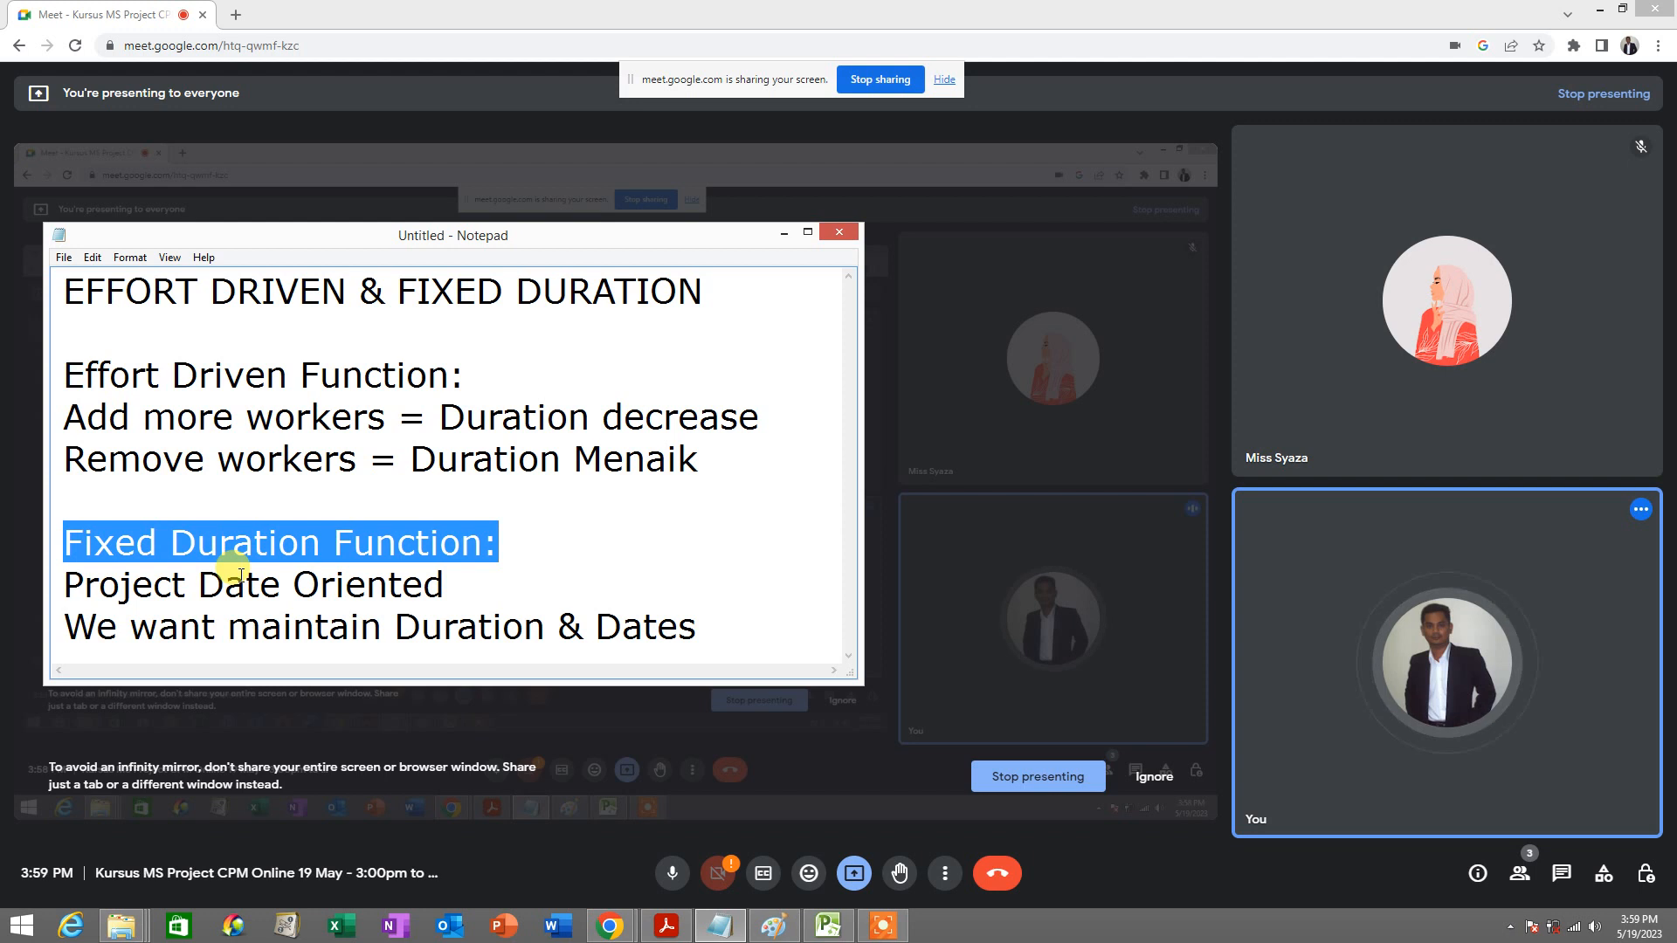
left_click_drag(63, 584, 493, 583)
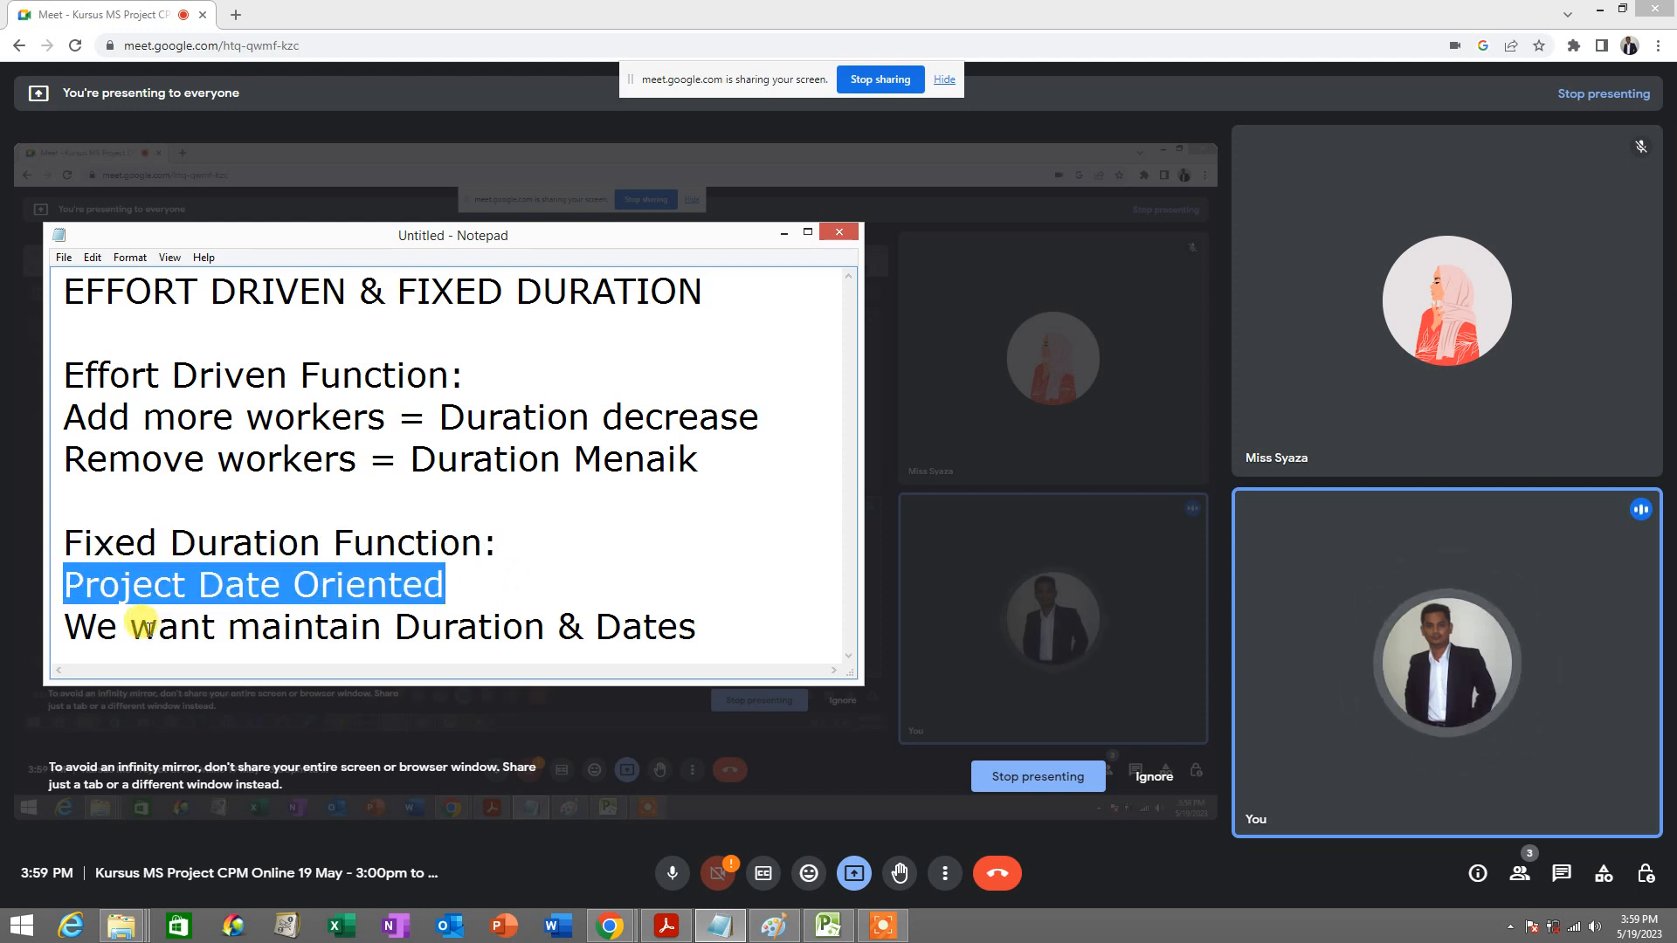
left_click_drag(63, 626, 697, 627)
left_click_drag(493, 551, 24, 551)
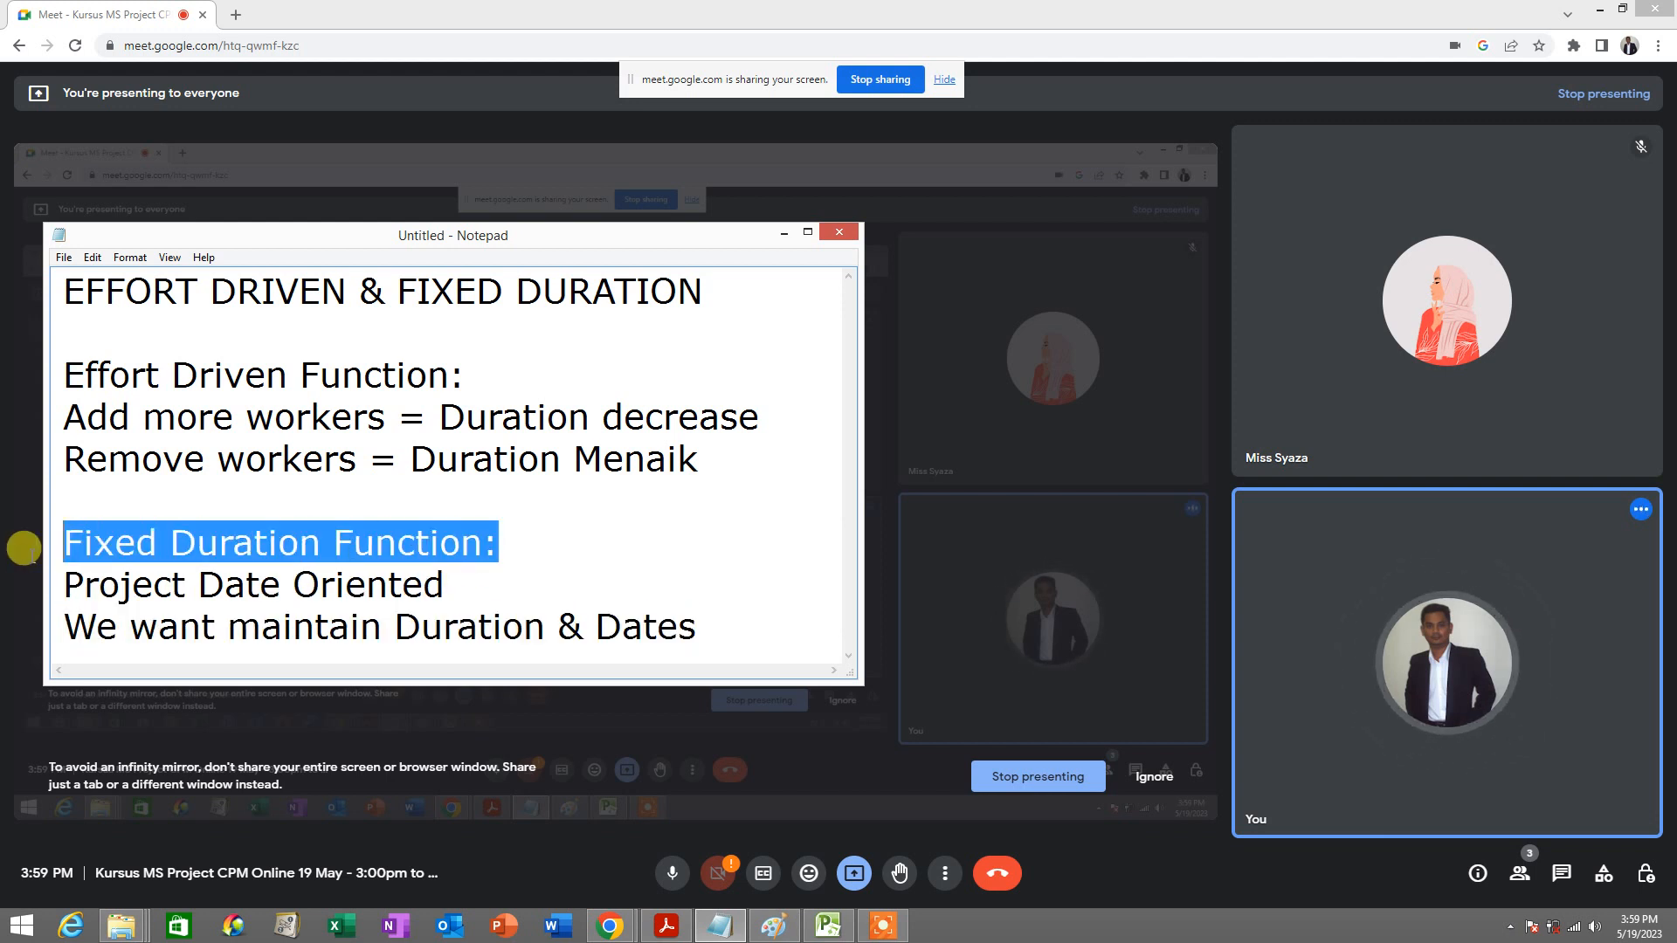
left_click_drag(62, 290, 847, 629)
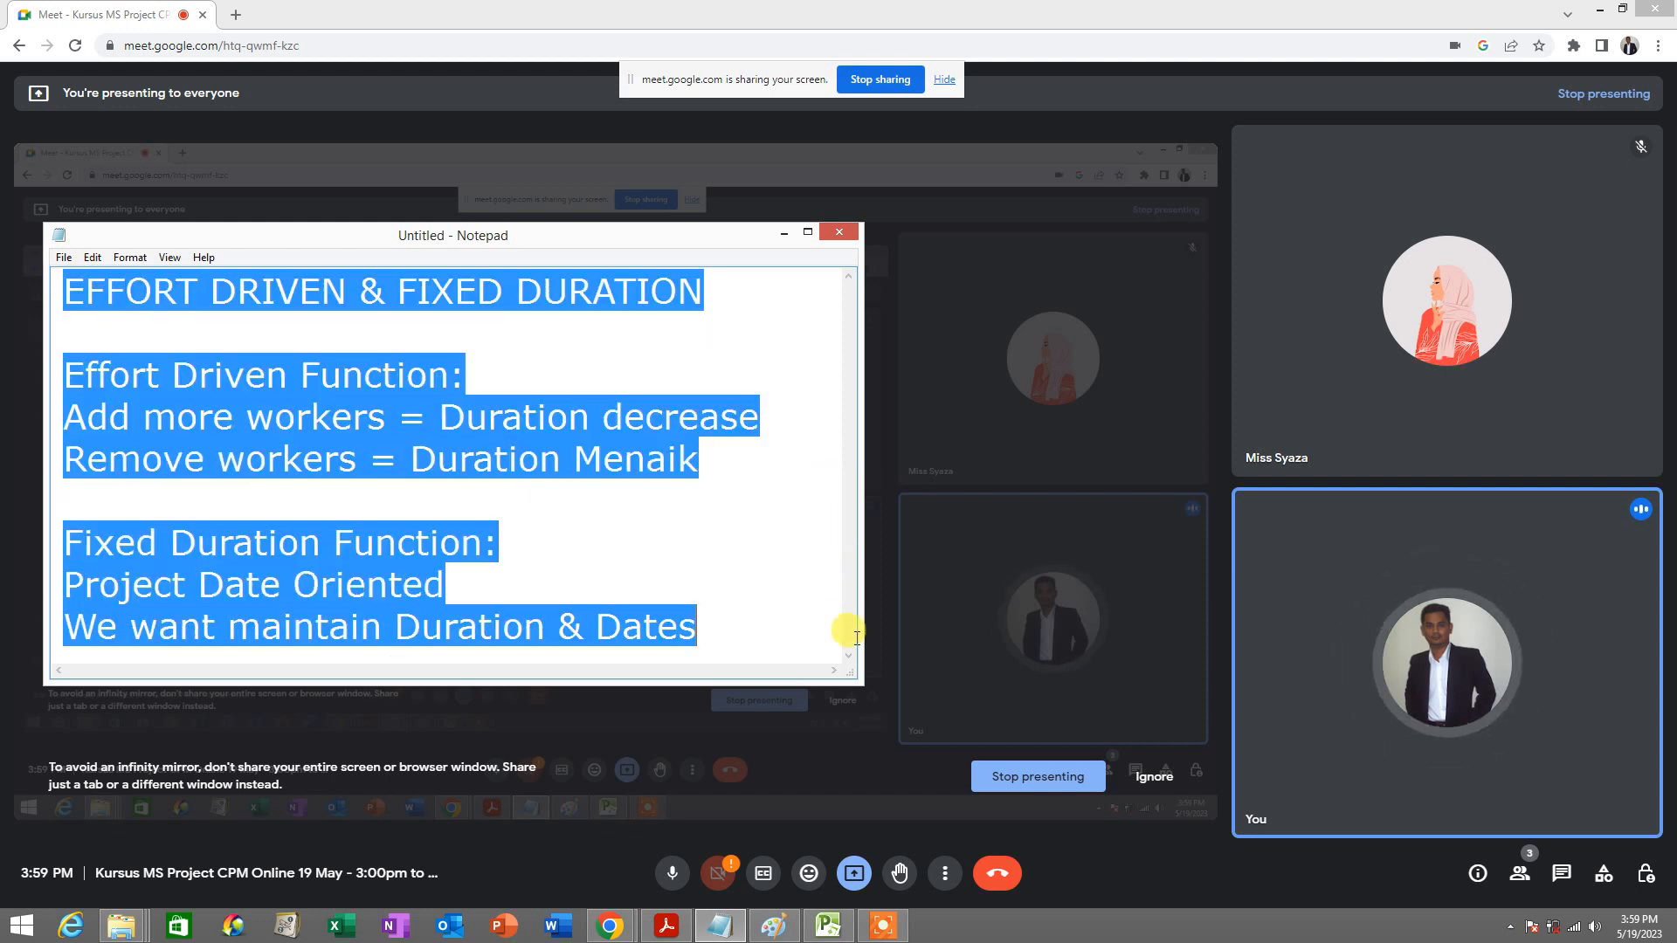
Step: Switch to the Microsoft Project schedule and clear the Resource Names entries for all rows from the project summary to PHASE B COMPLETE
left_click(782, 236)
left_click(827, 925)
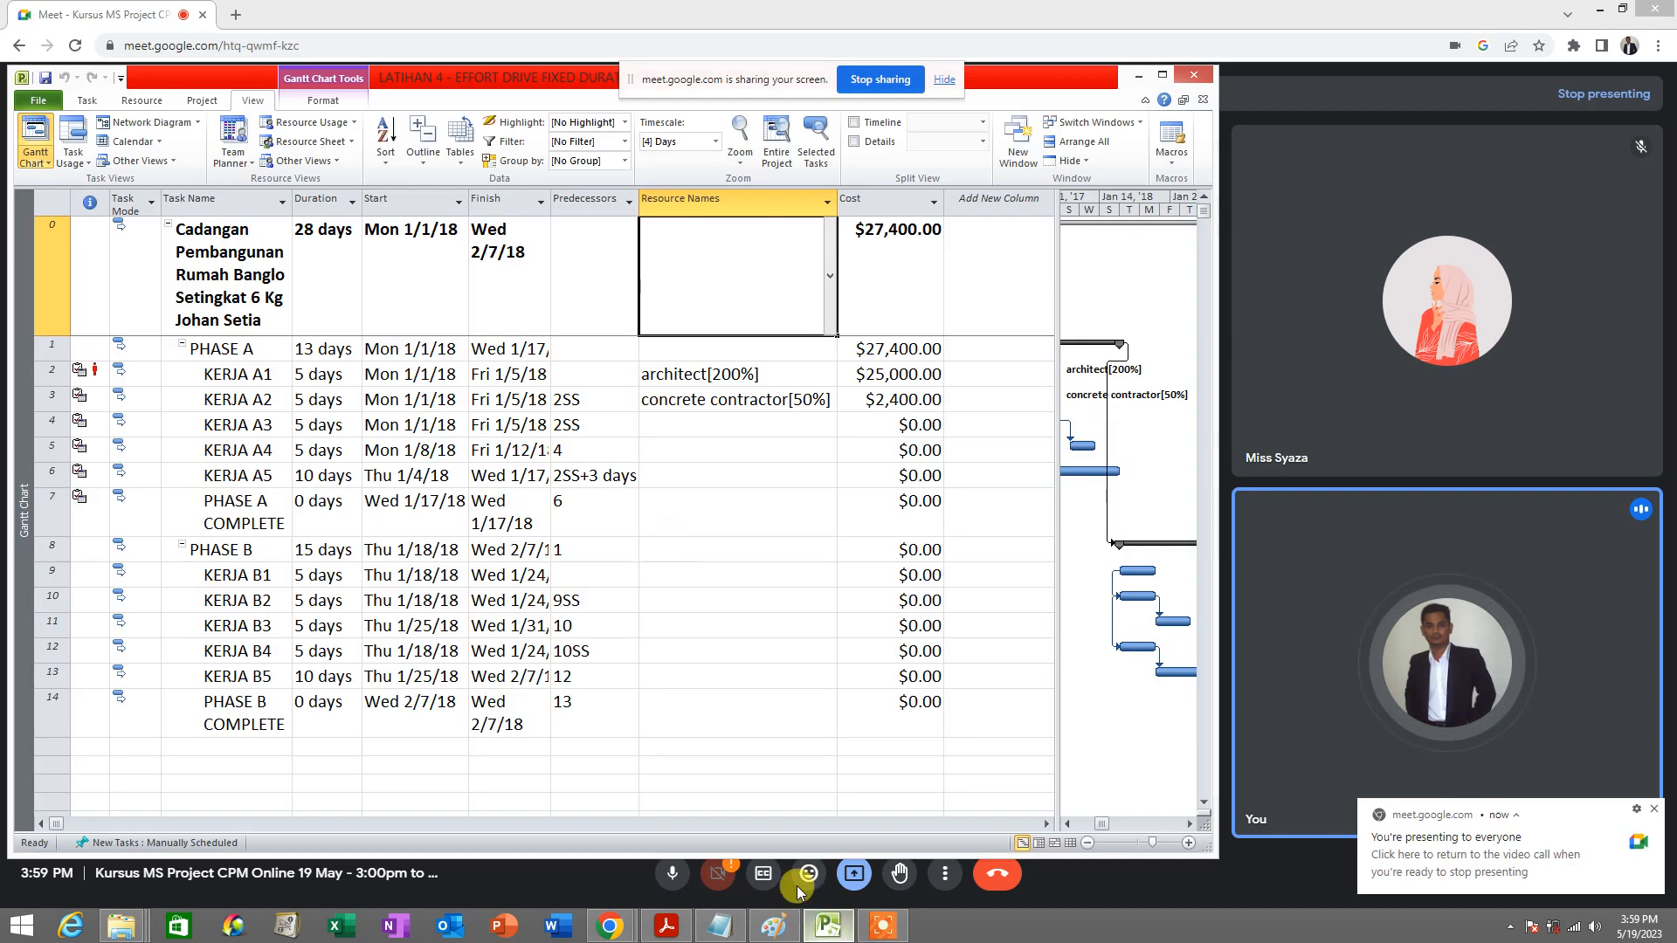
left_click(676, 515)
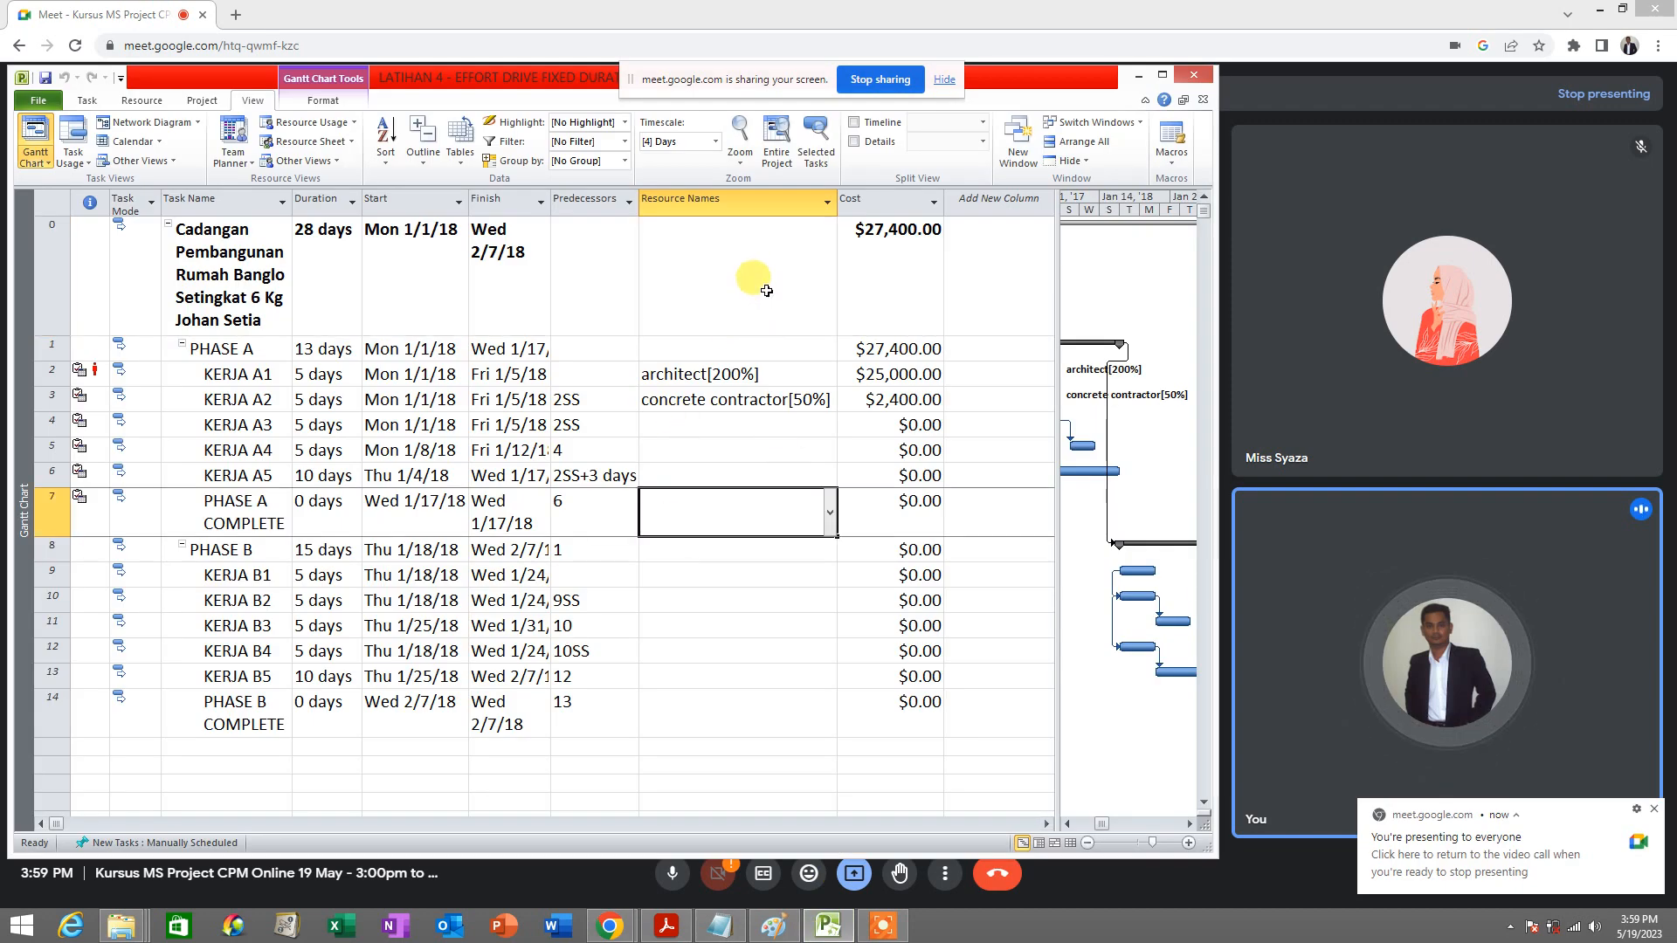
left_click_drag(752, 277, 742, 729)
left_click_drag(745, 273, 749, 768)
key("Delete")
left_click(742, 720)
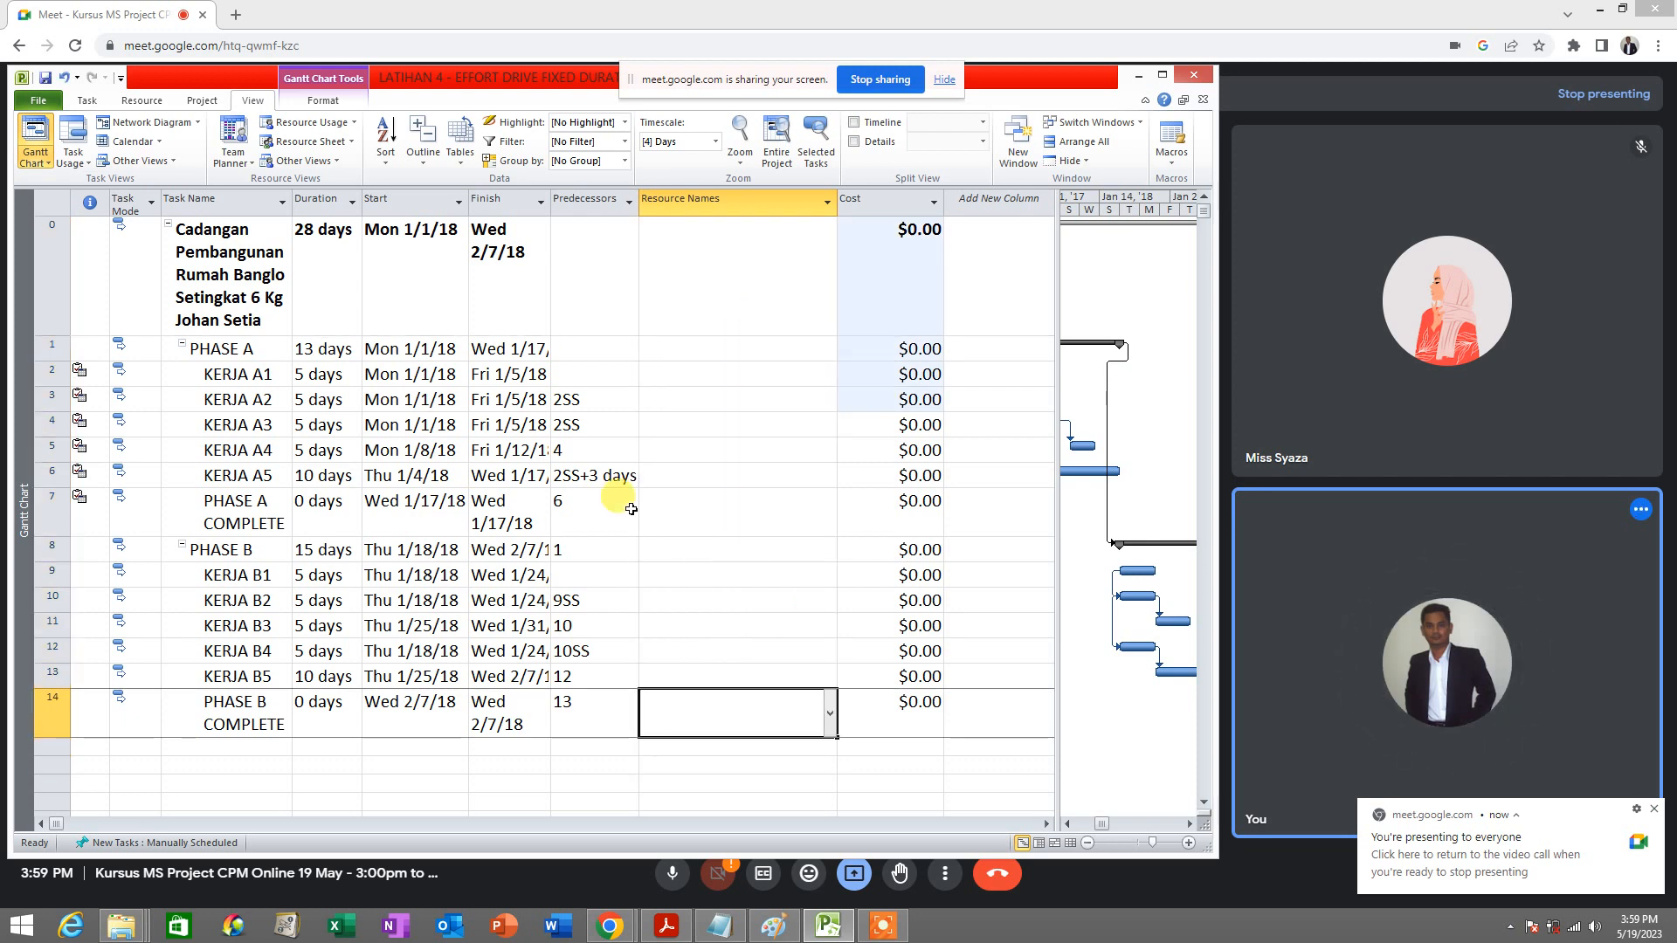
left_click(677, 371)
left_click(223, 373)
left_click(674, 373)
left_click(232, 373)
left_click(698, 373)
left_click(261, 373)
left_click(769, 375)
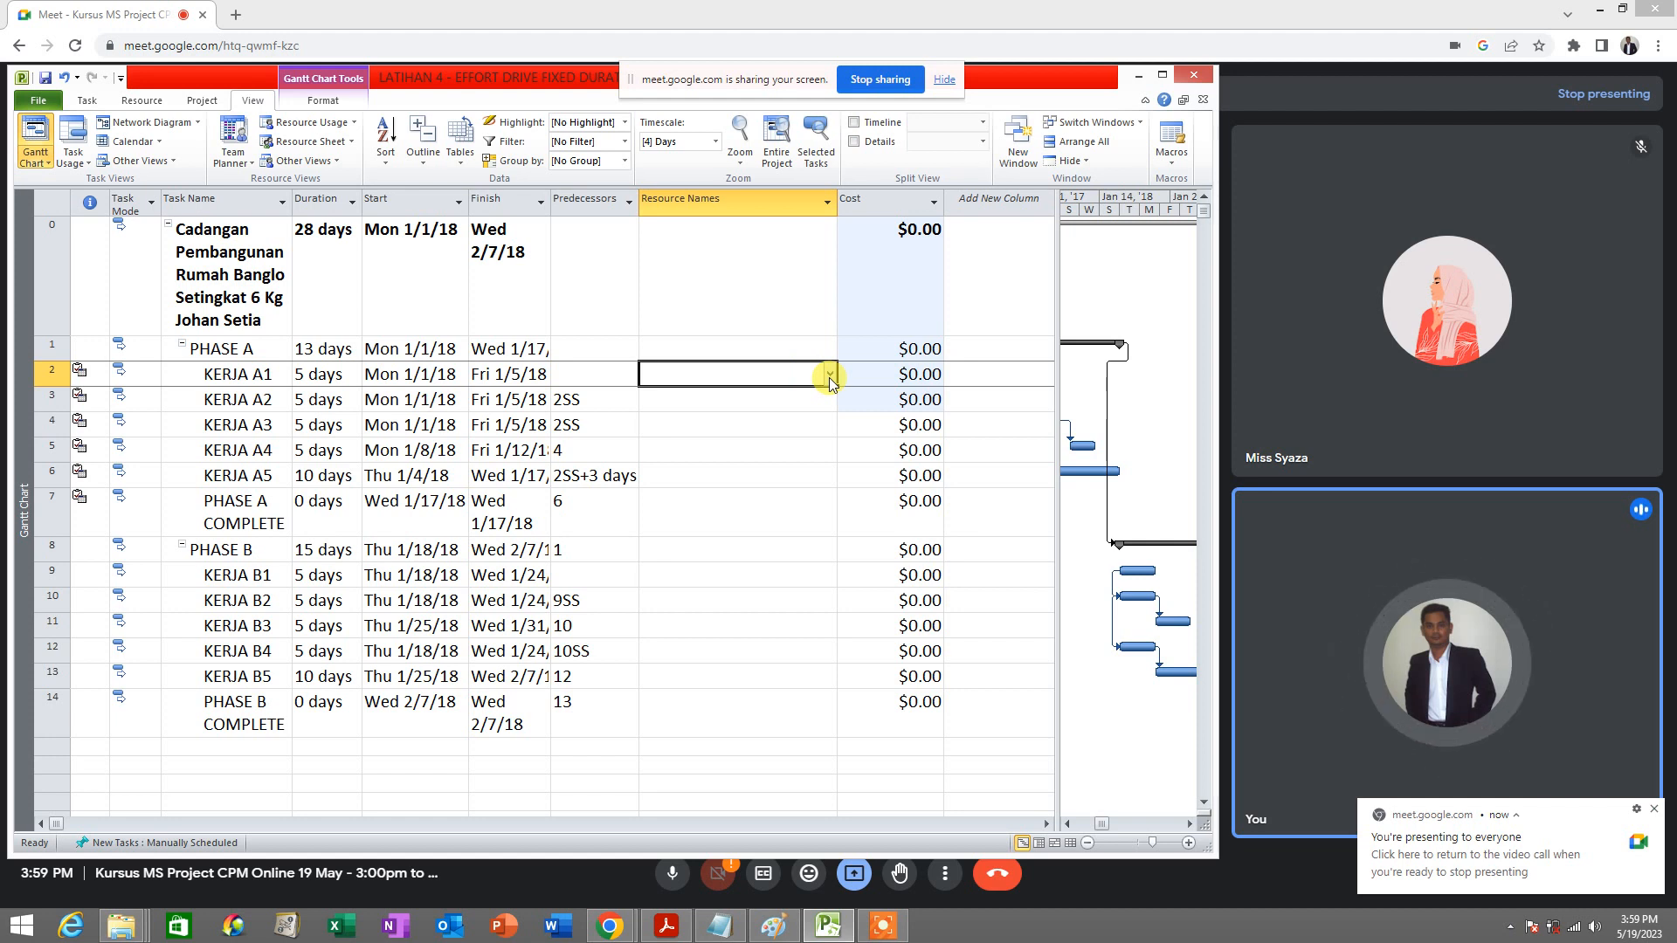
Step: Turn on the Effort driven option in the advanced task information of KERJA A1
left_click(249, 379)
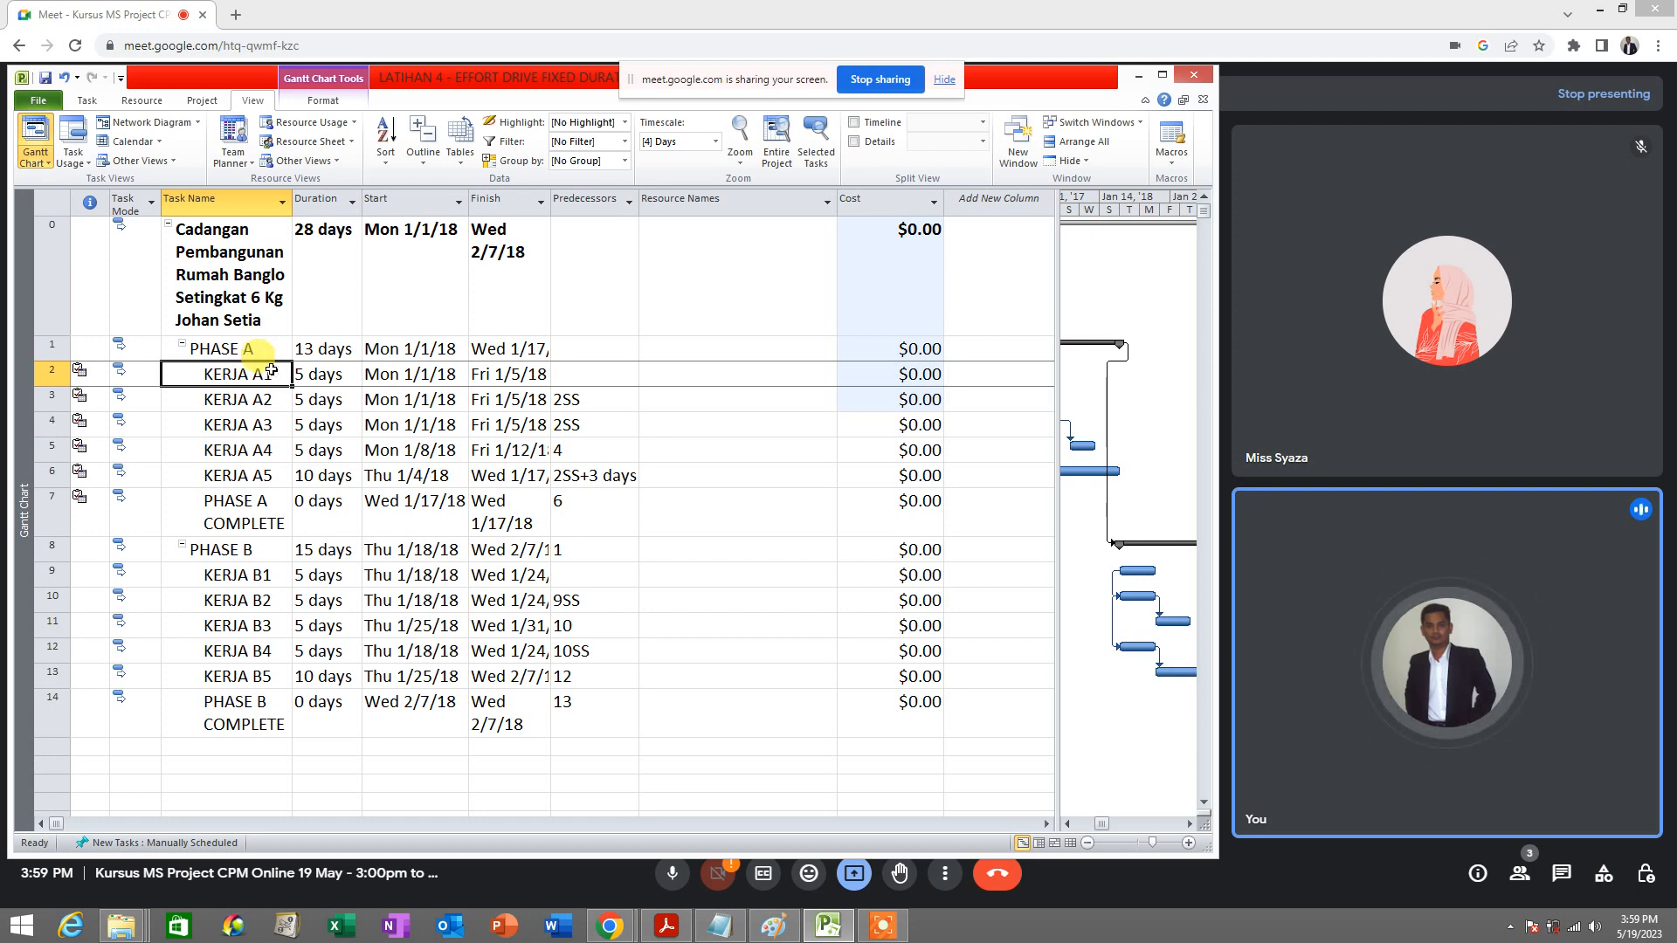
right_click(272, 370)
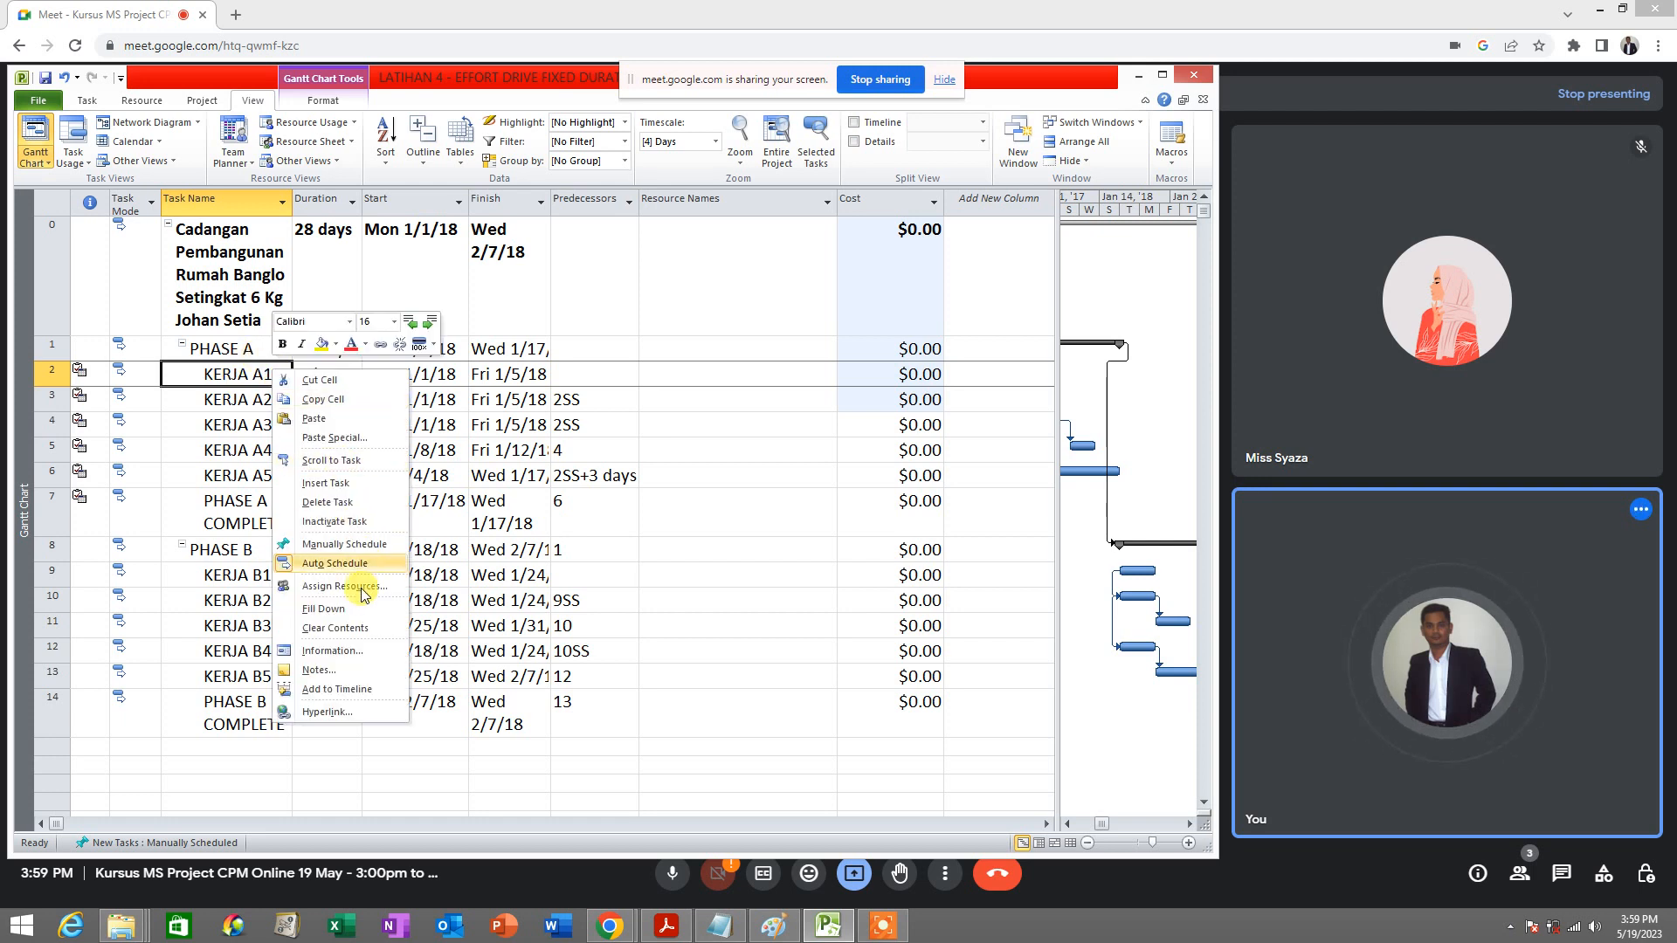
left_click(367, 653)
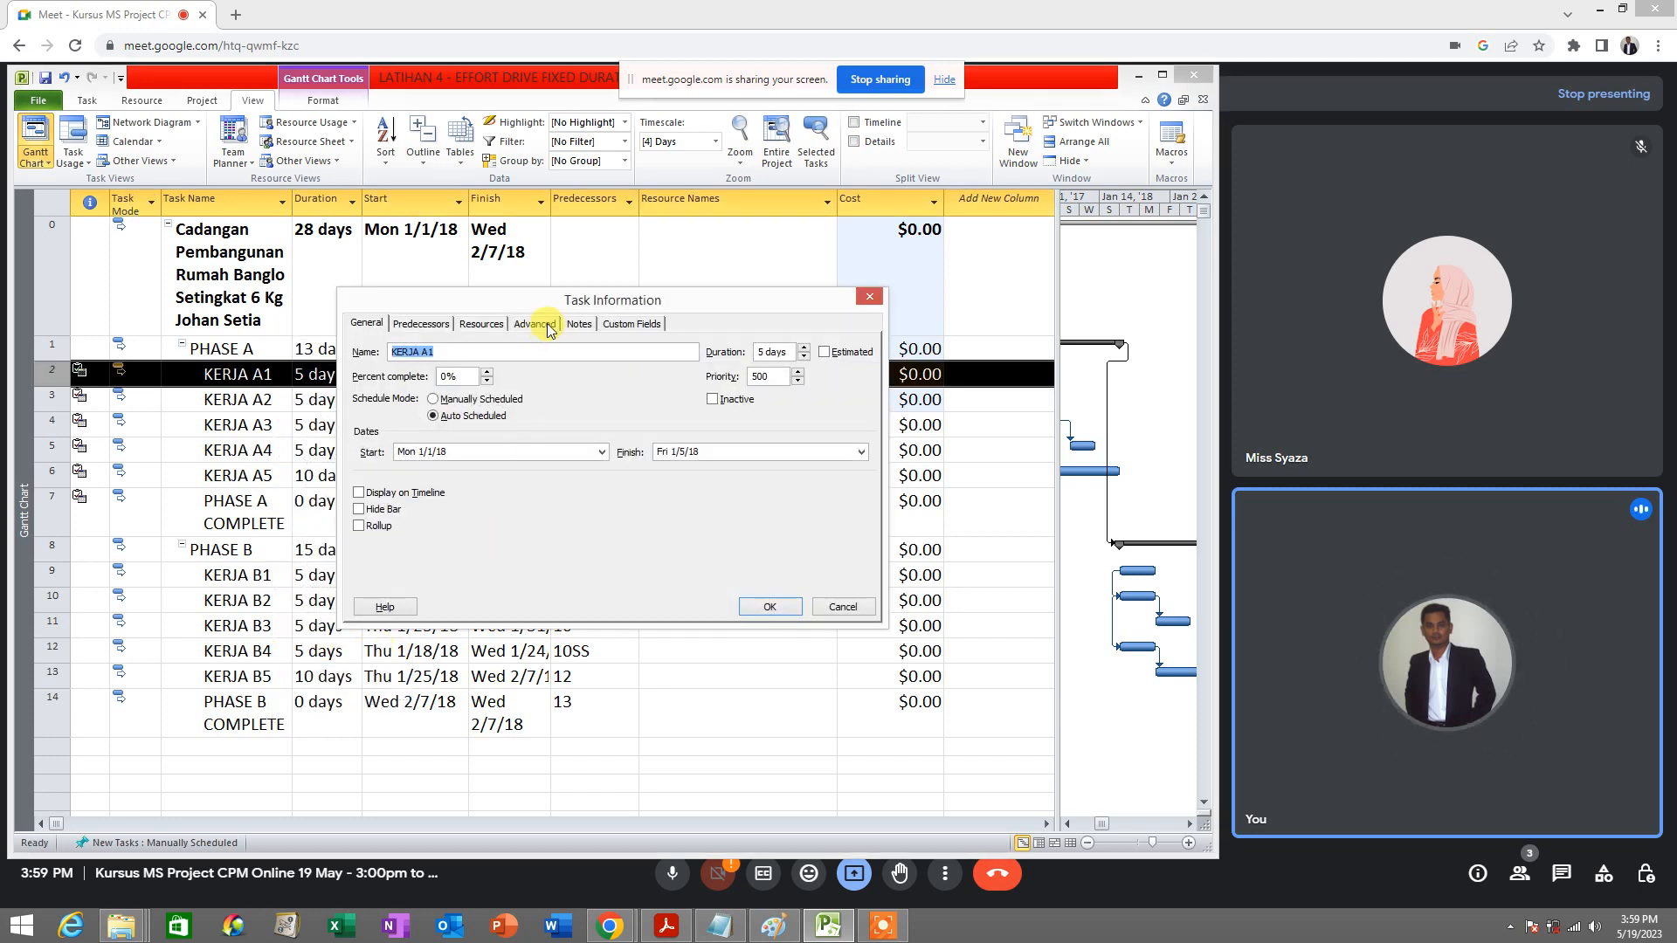
left_click(535, 324)
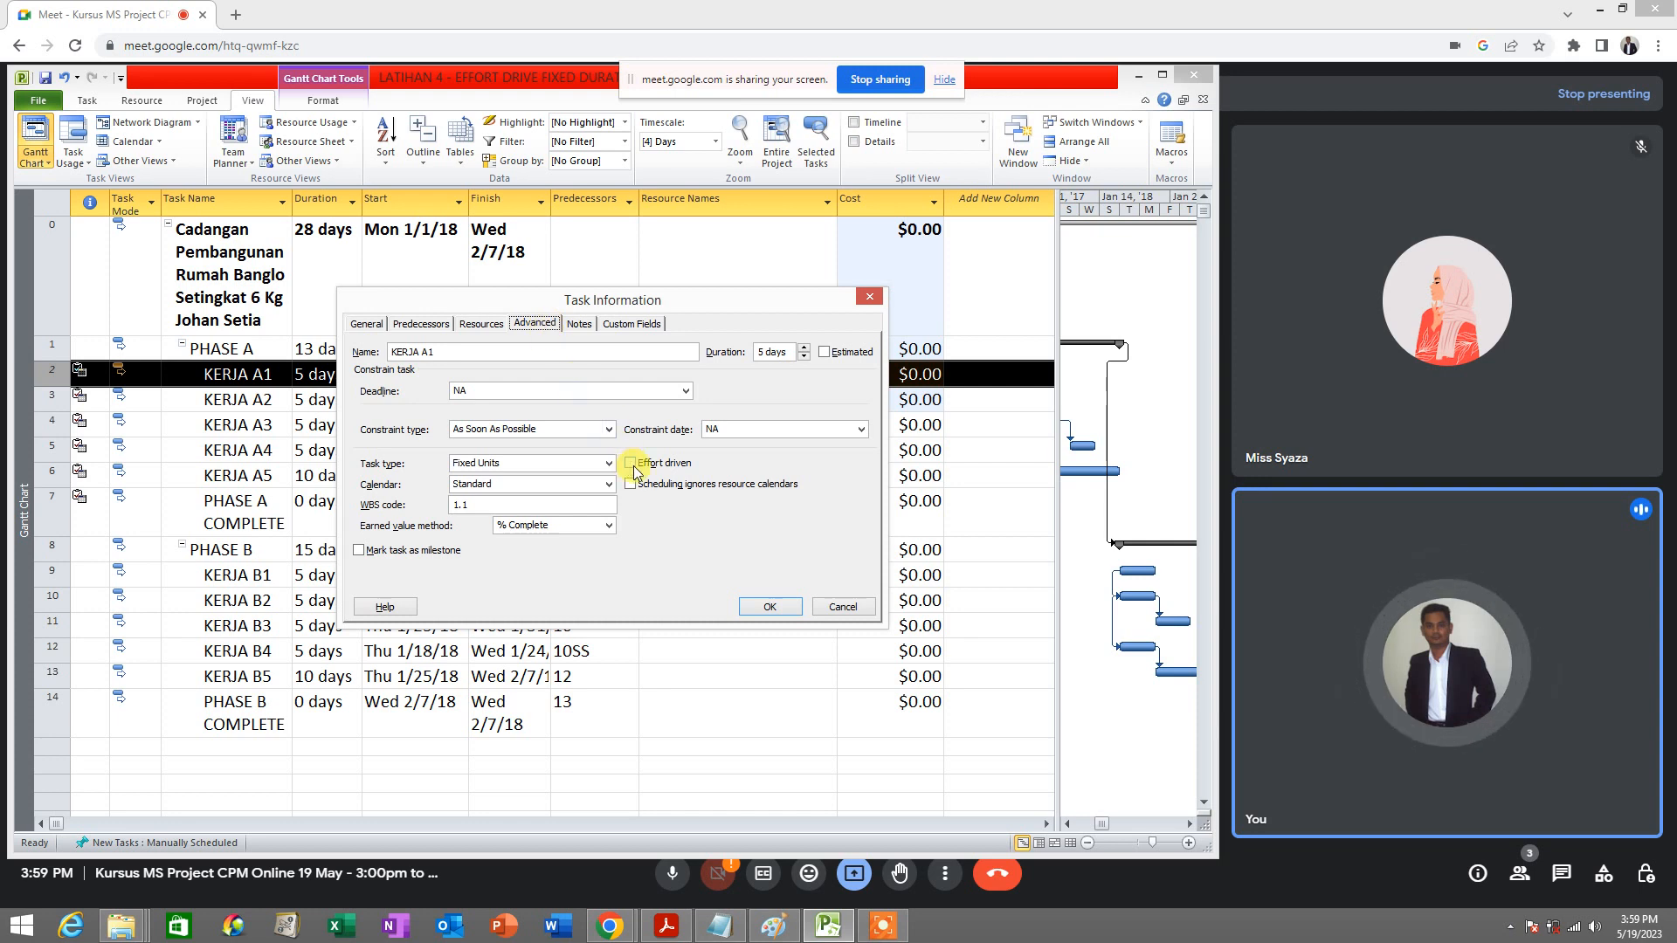
left_click_drag(707, 300, 1039, 209)
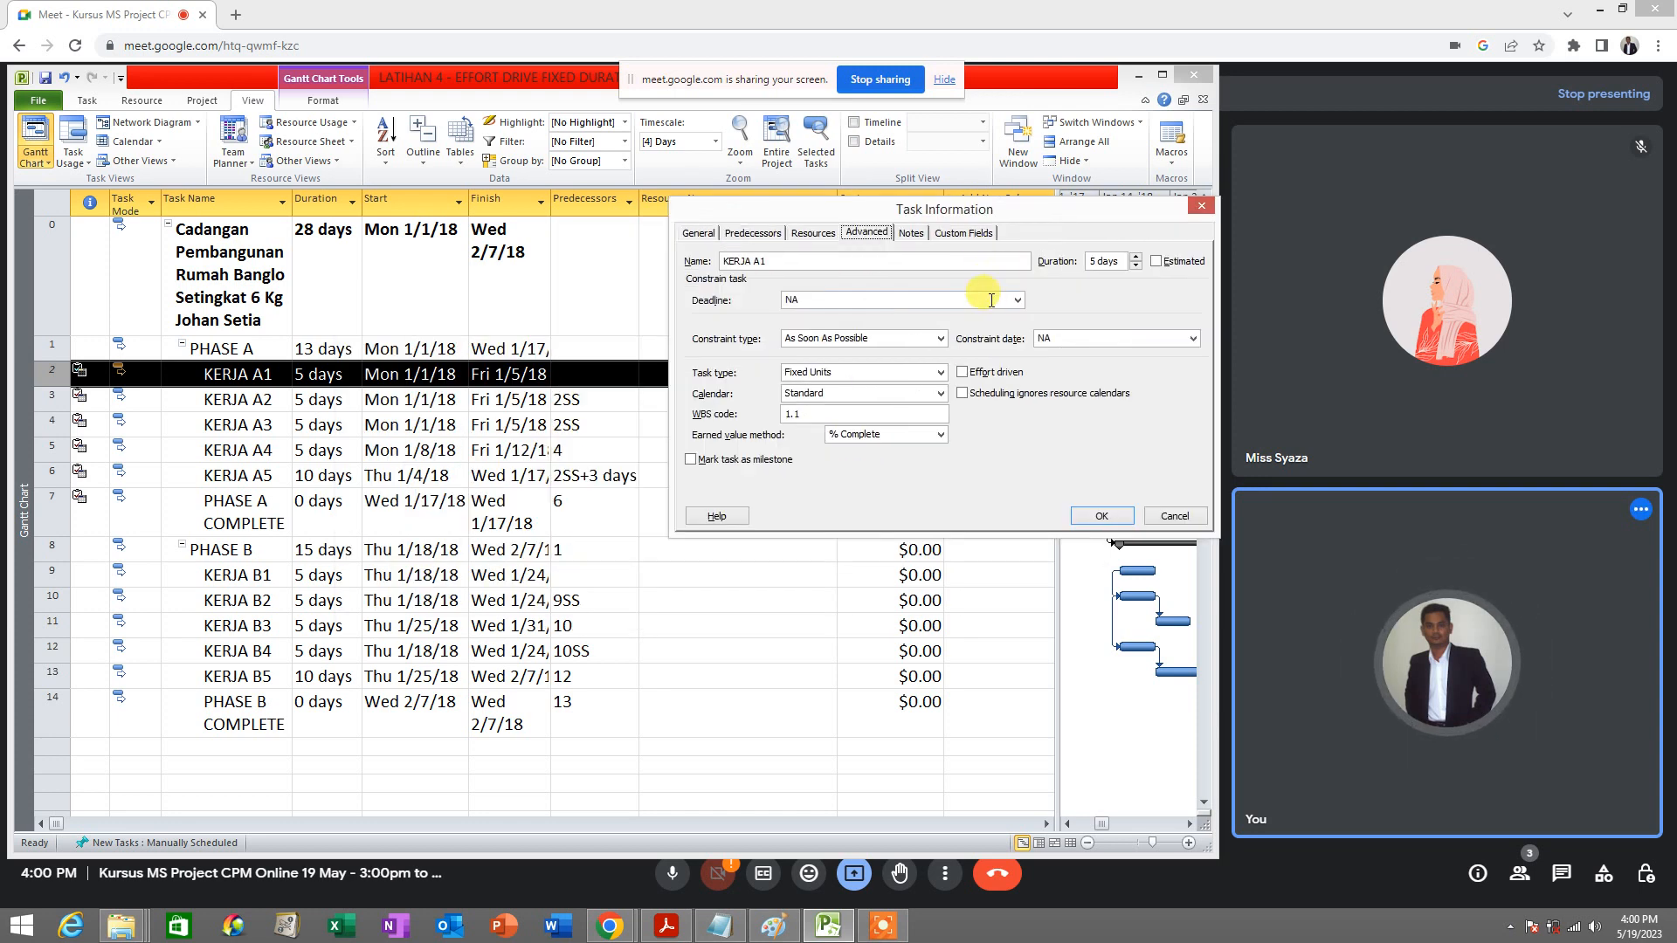
left_click(964, 373)
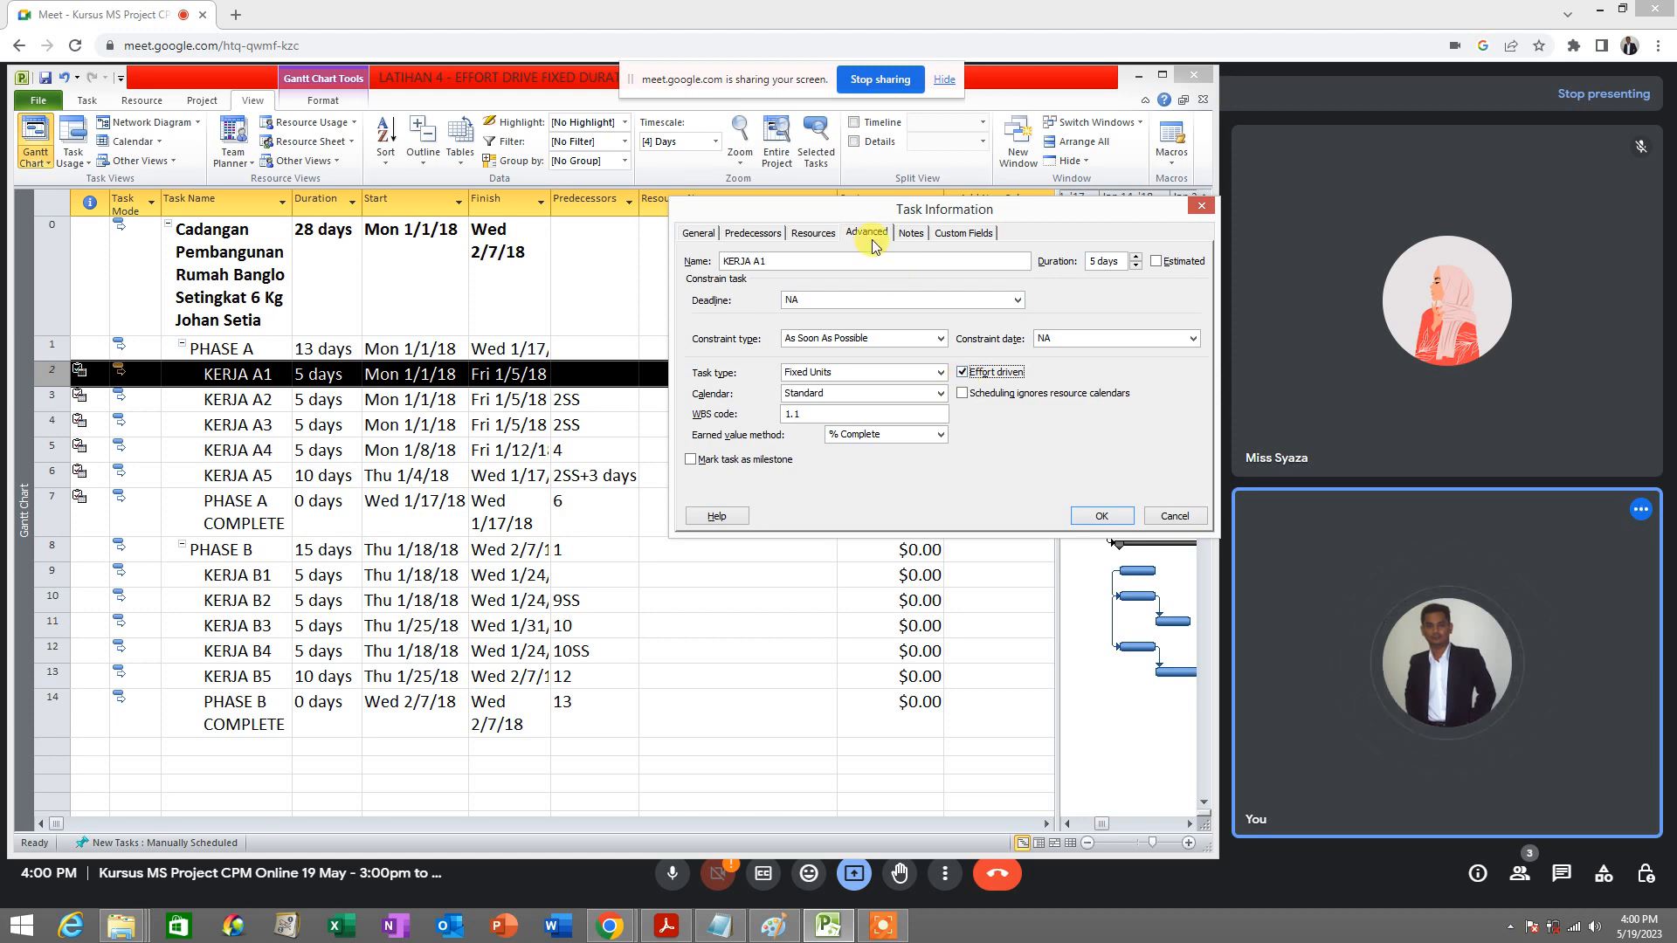
left_click(1101, 516)
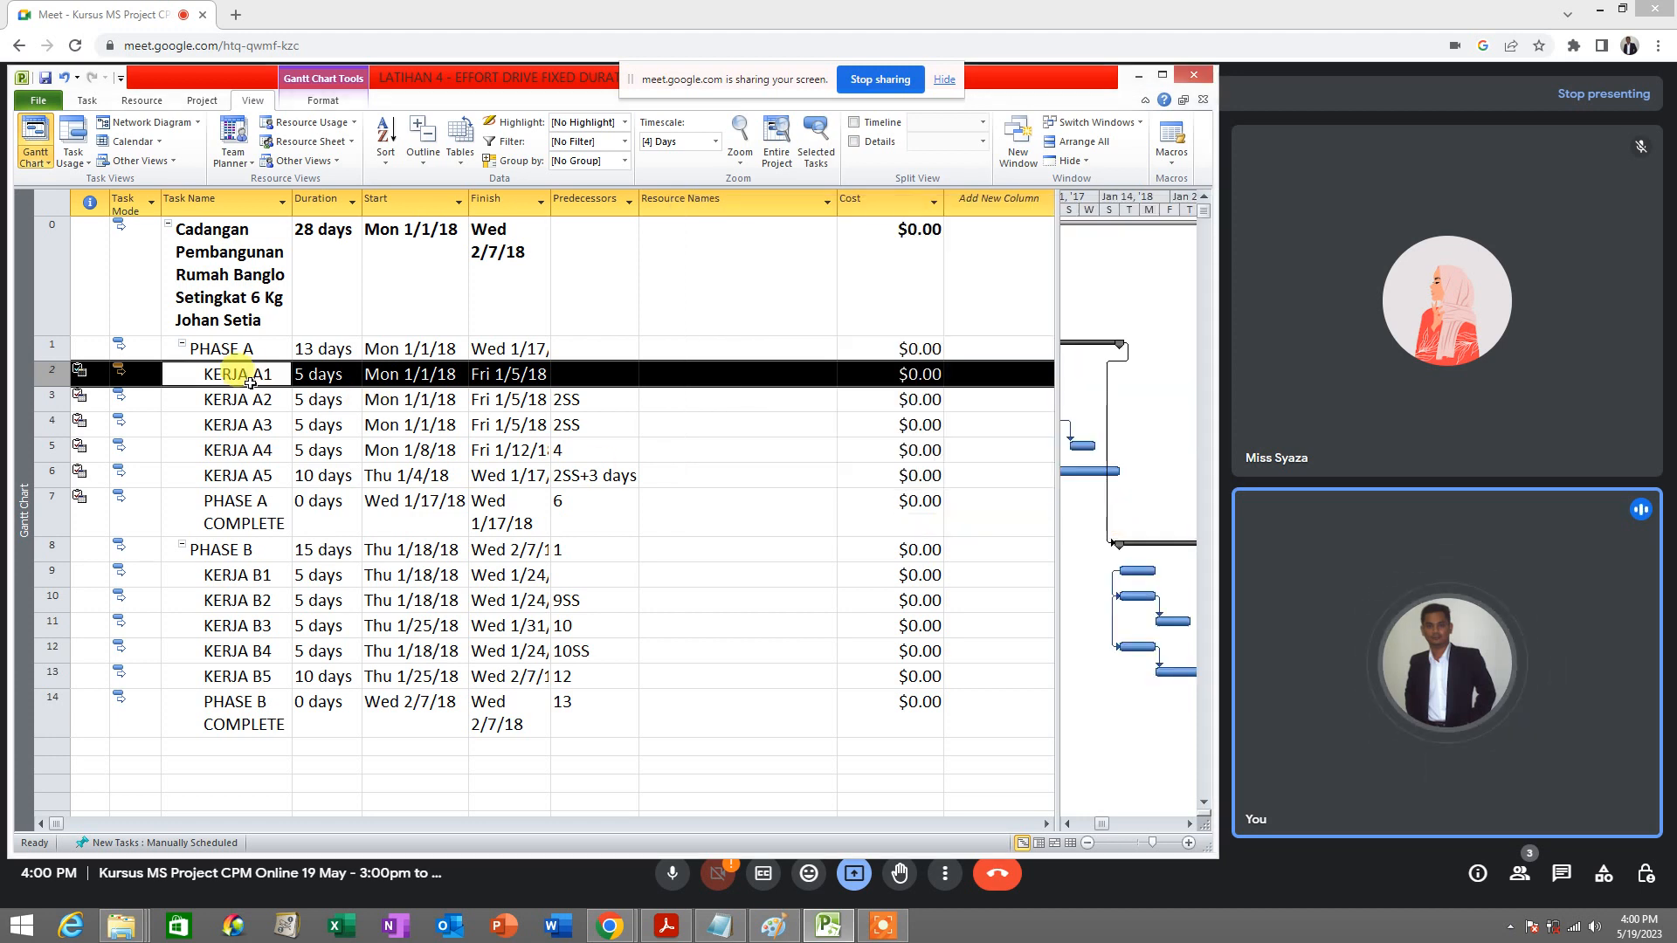
Step: Assign the architect resource to task KERJA A1
left_click(738, 374)
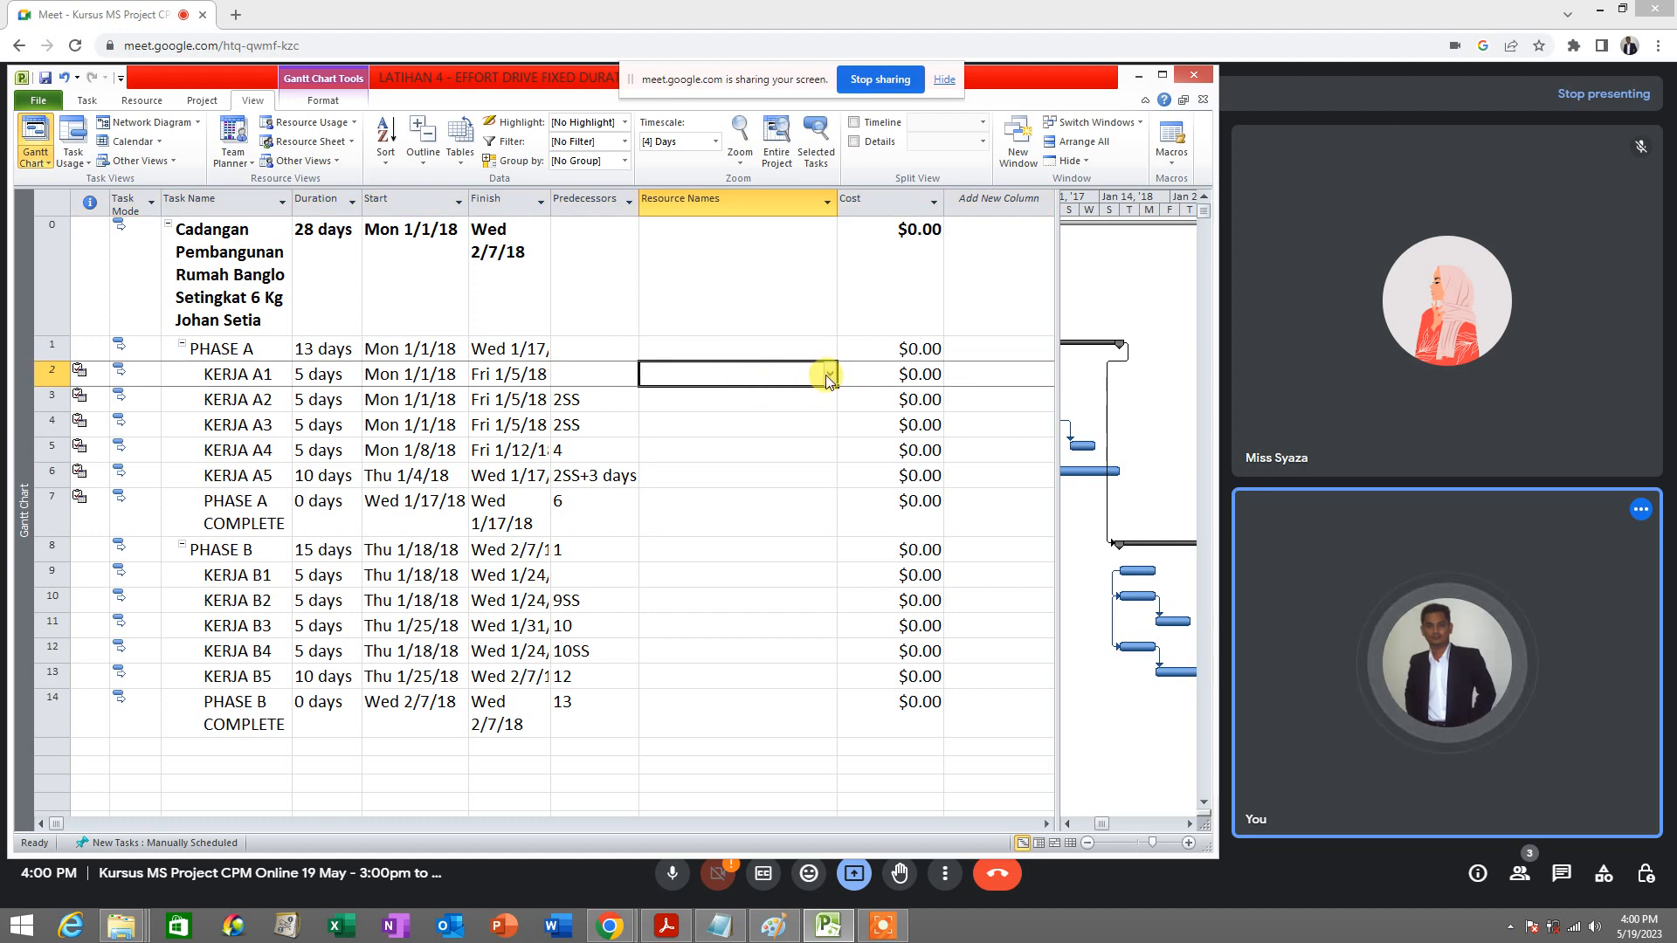
left_click(828, 374)
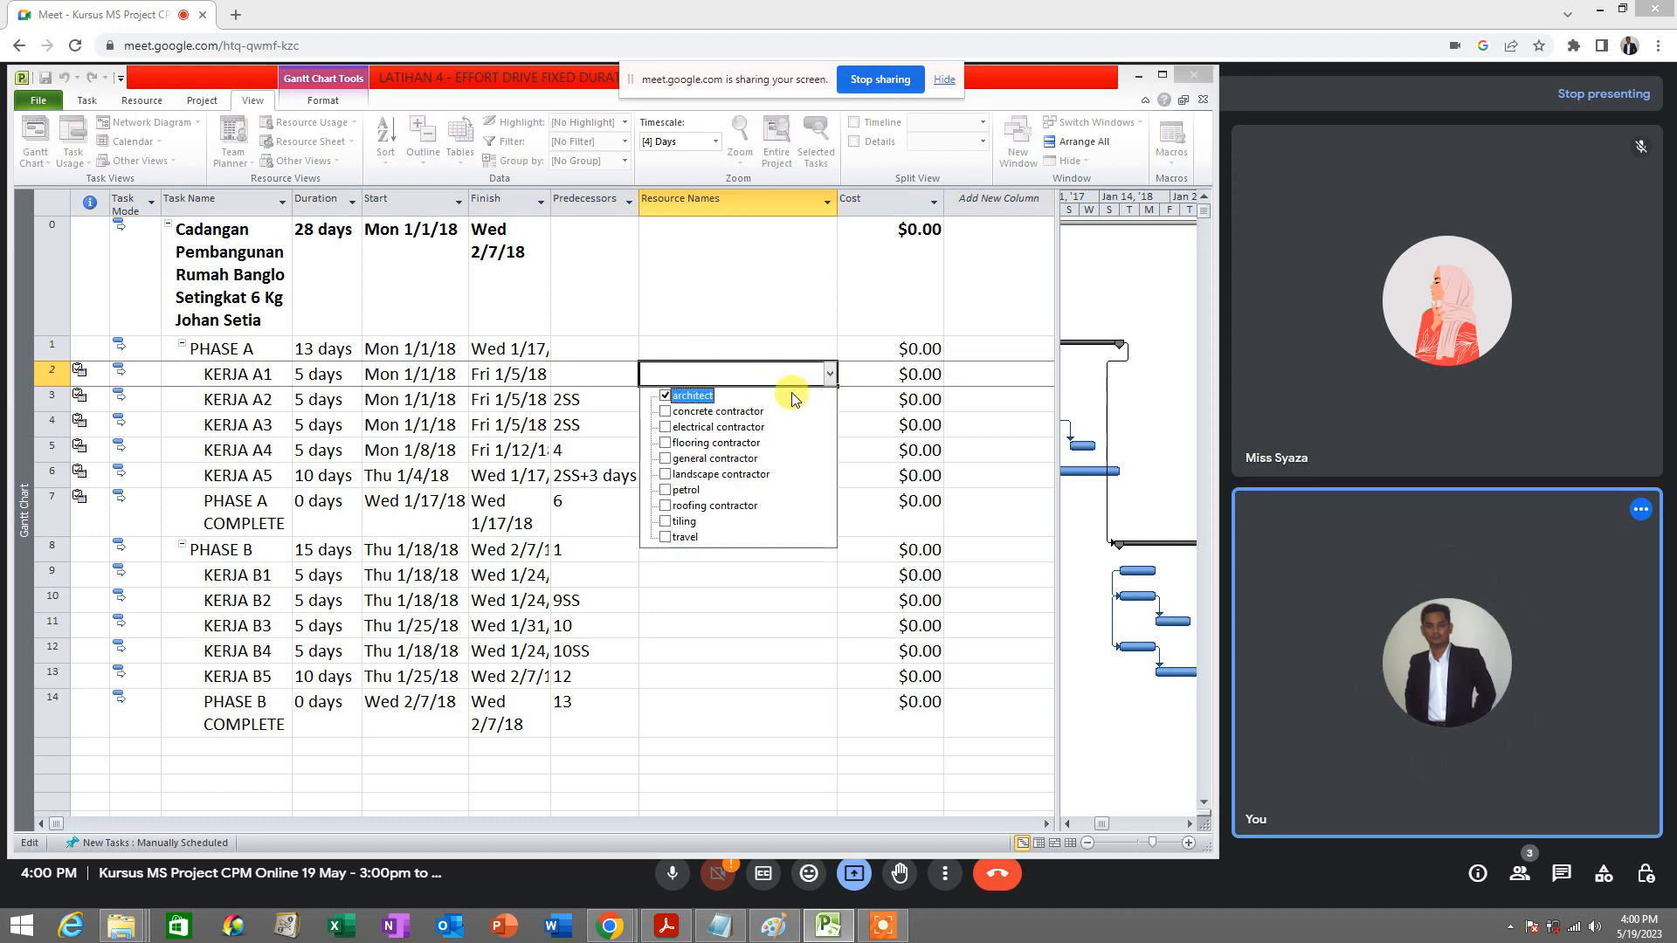
left_click(780, 379)
left_click(327, 378)
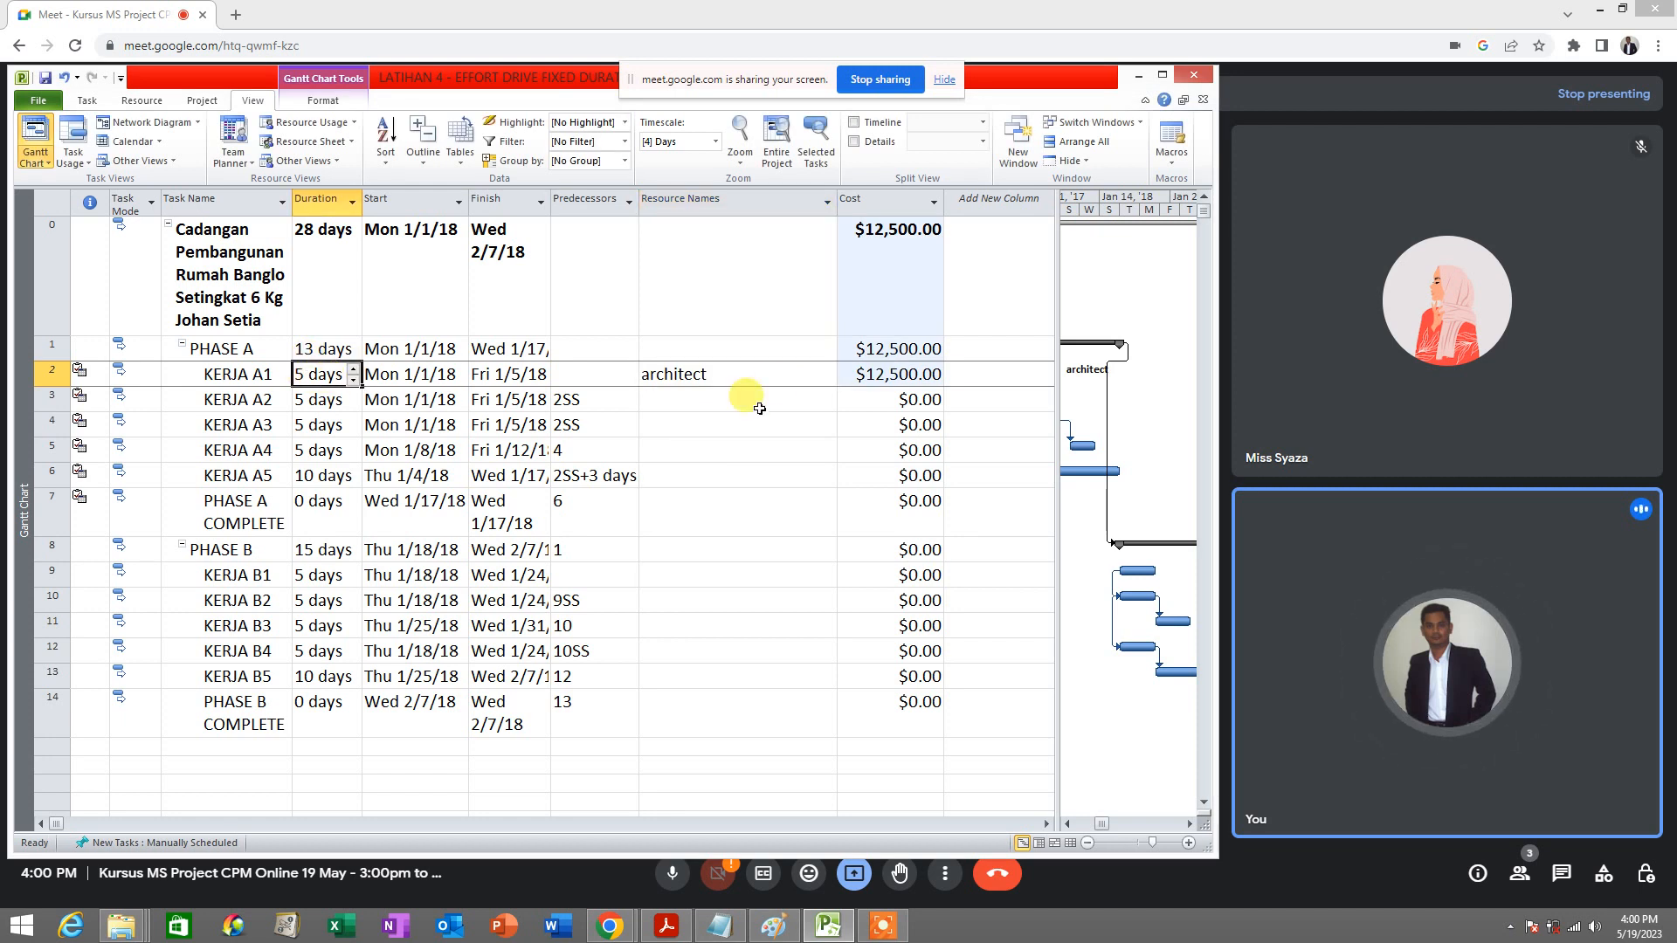
Step: Add the concrete contractor and electrical contractor to the resources of KERJA A1 and check the task's duration
left_click(799, 376)
left_click(829, 376)
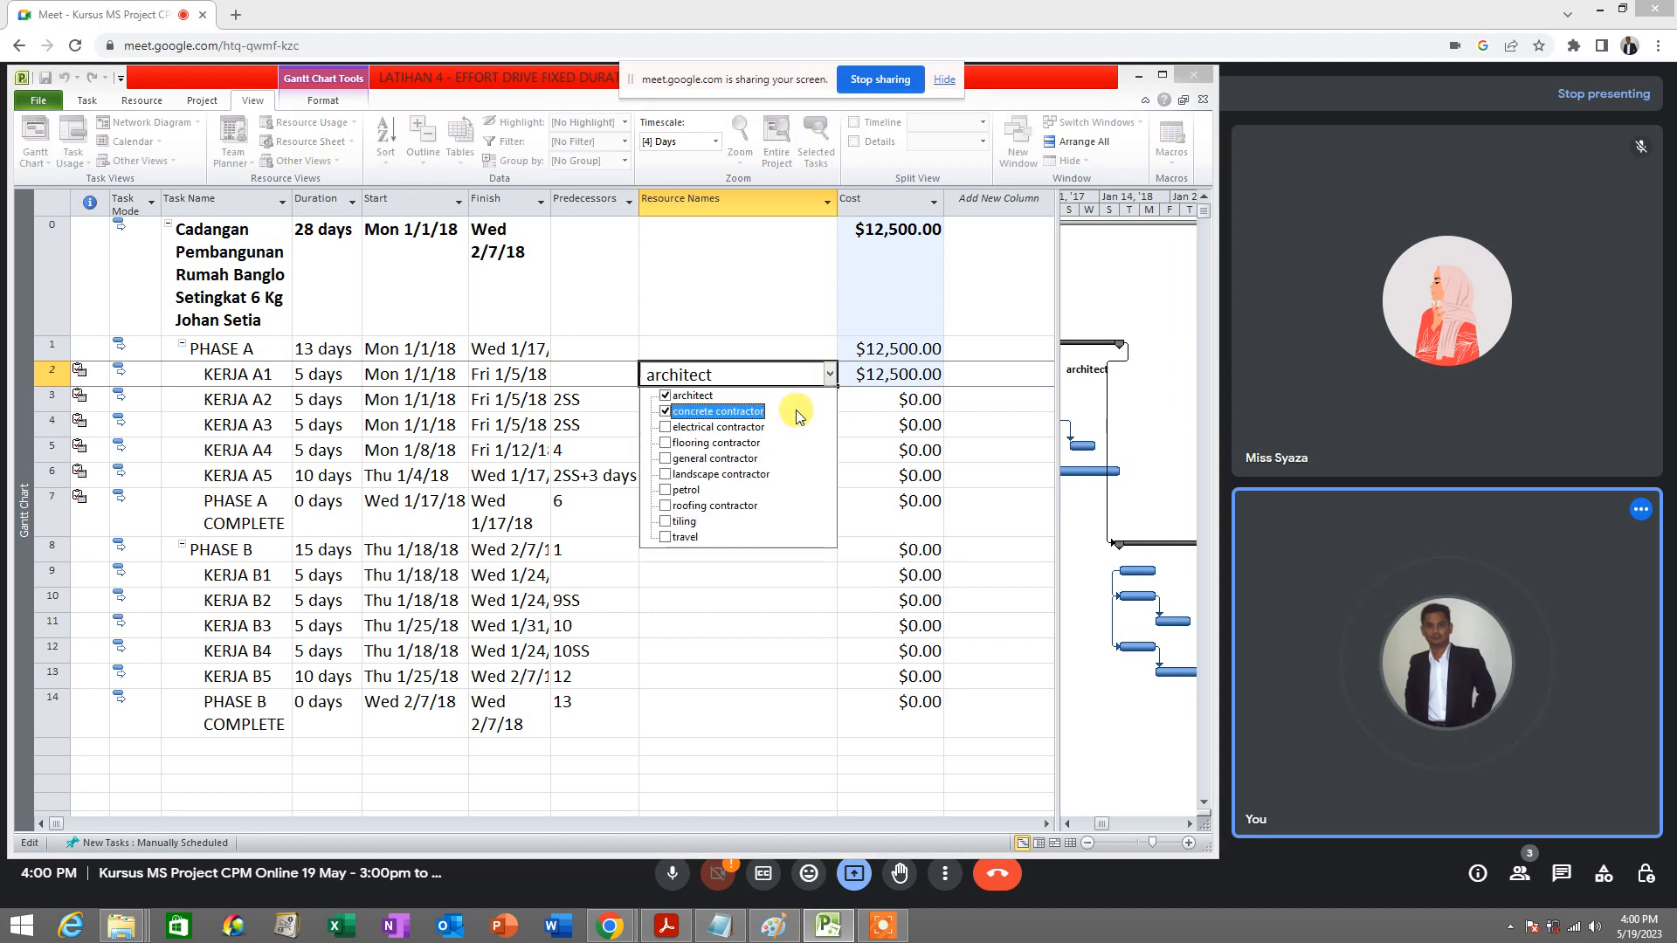
left_click(786, 375)
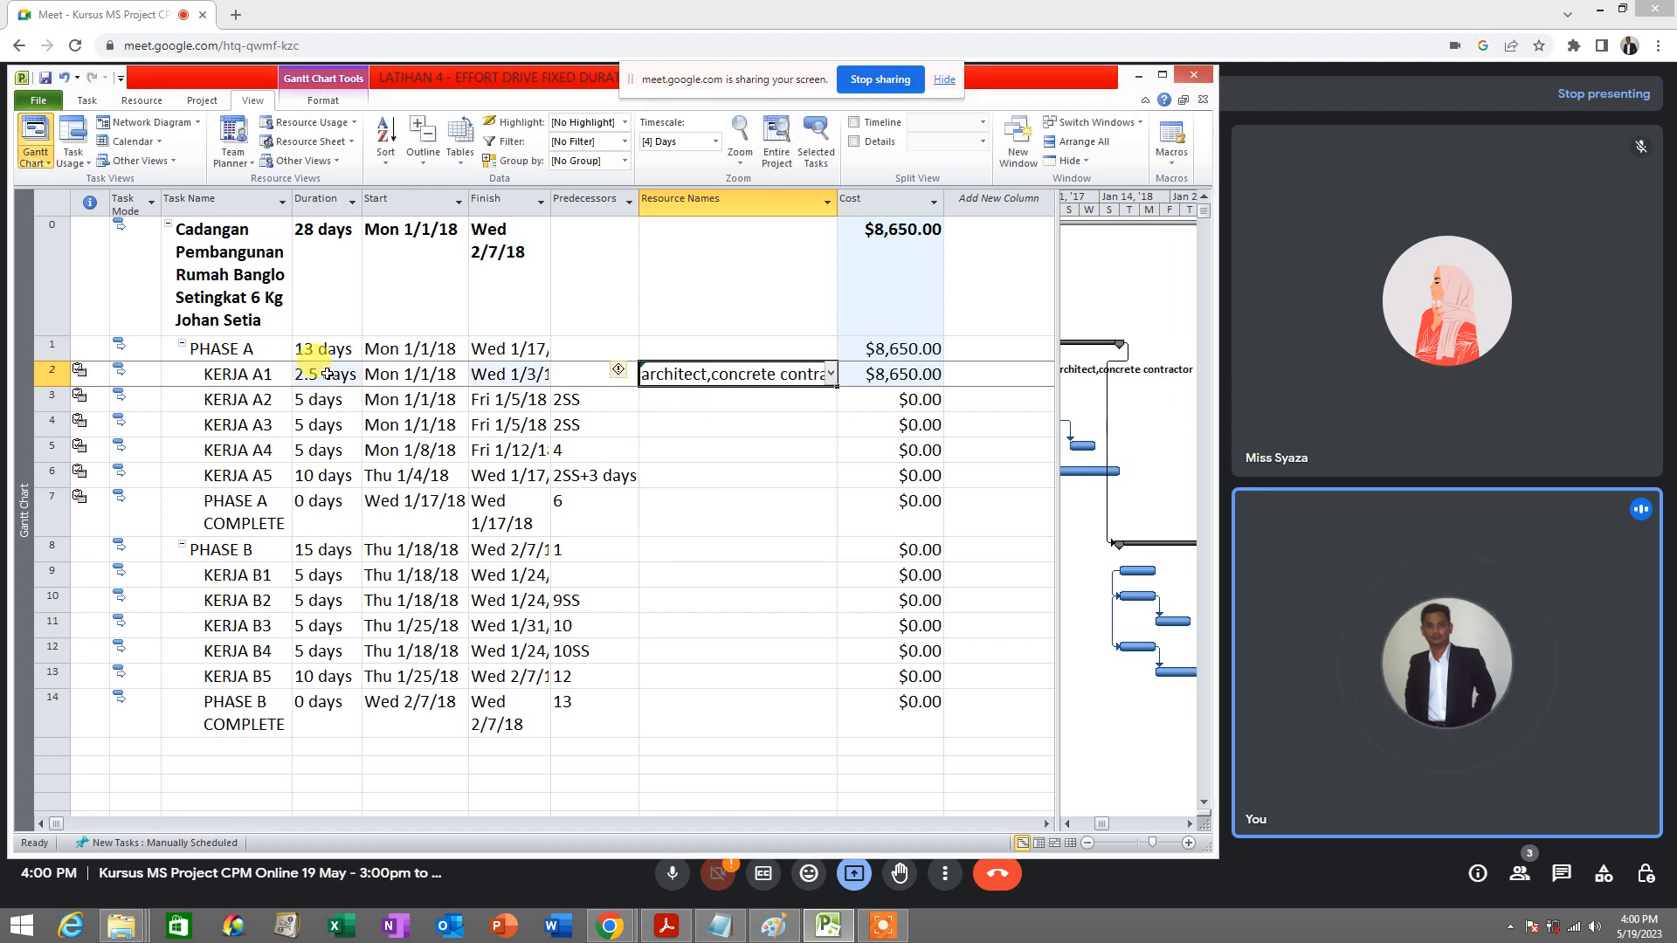
left_click(786, 373)
left_click(829, 376)
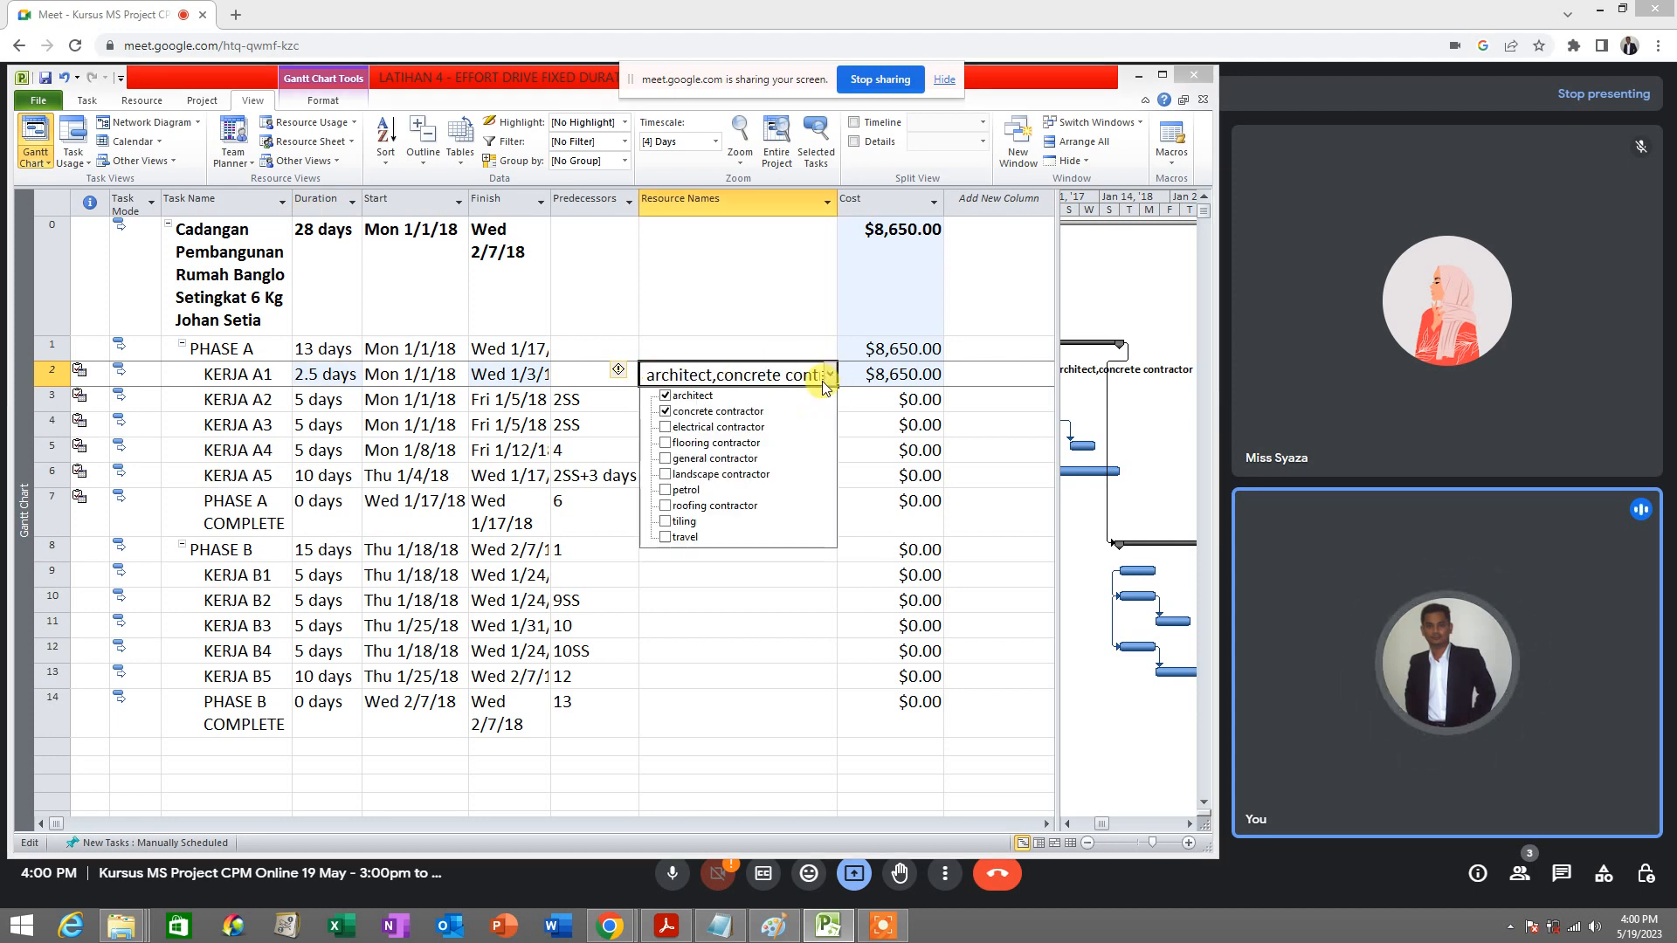
left_click(635, 423)
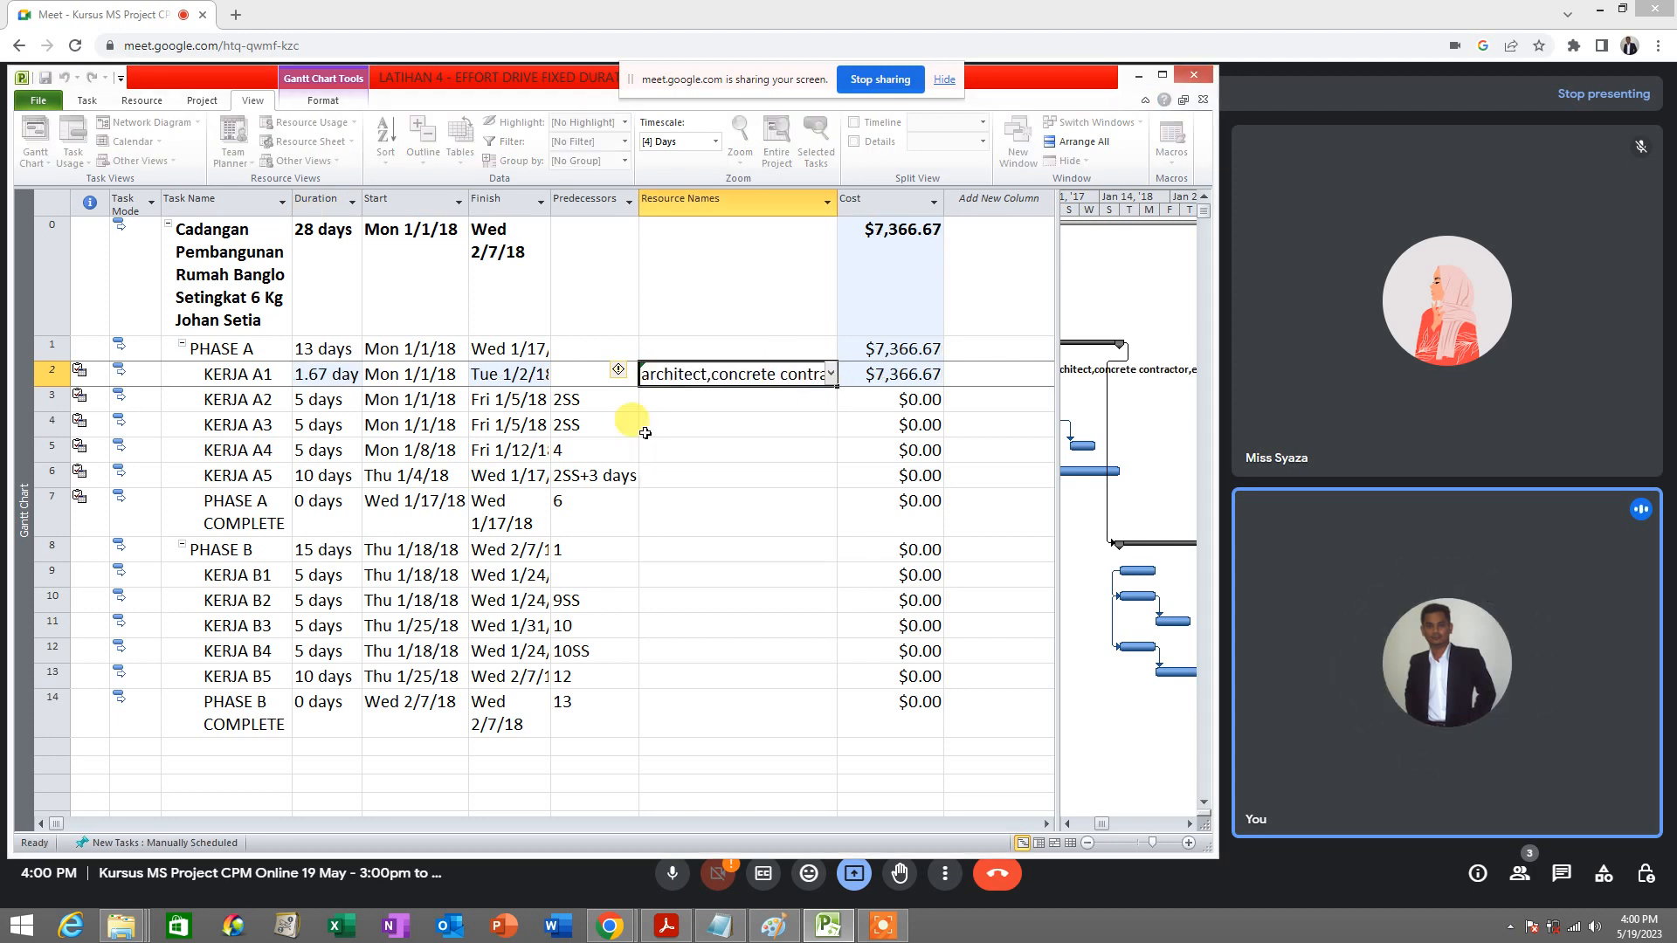
left_click(345, 370)
Step: Add the flooring contractor and general contractor to the resources of KERJA A1, checking the duration after each addition
left_click(826, 371)
left_click(829, 376)
left_click(793, 443)
left_click(627, 430)
left_click(349, 373)
left_click(830, 376)
left_click(829, 375)
left_click(793, 443)
left_click(441, 458)
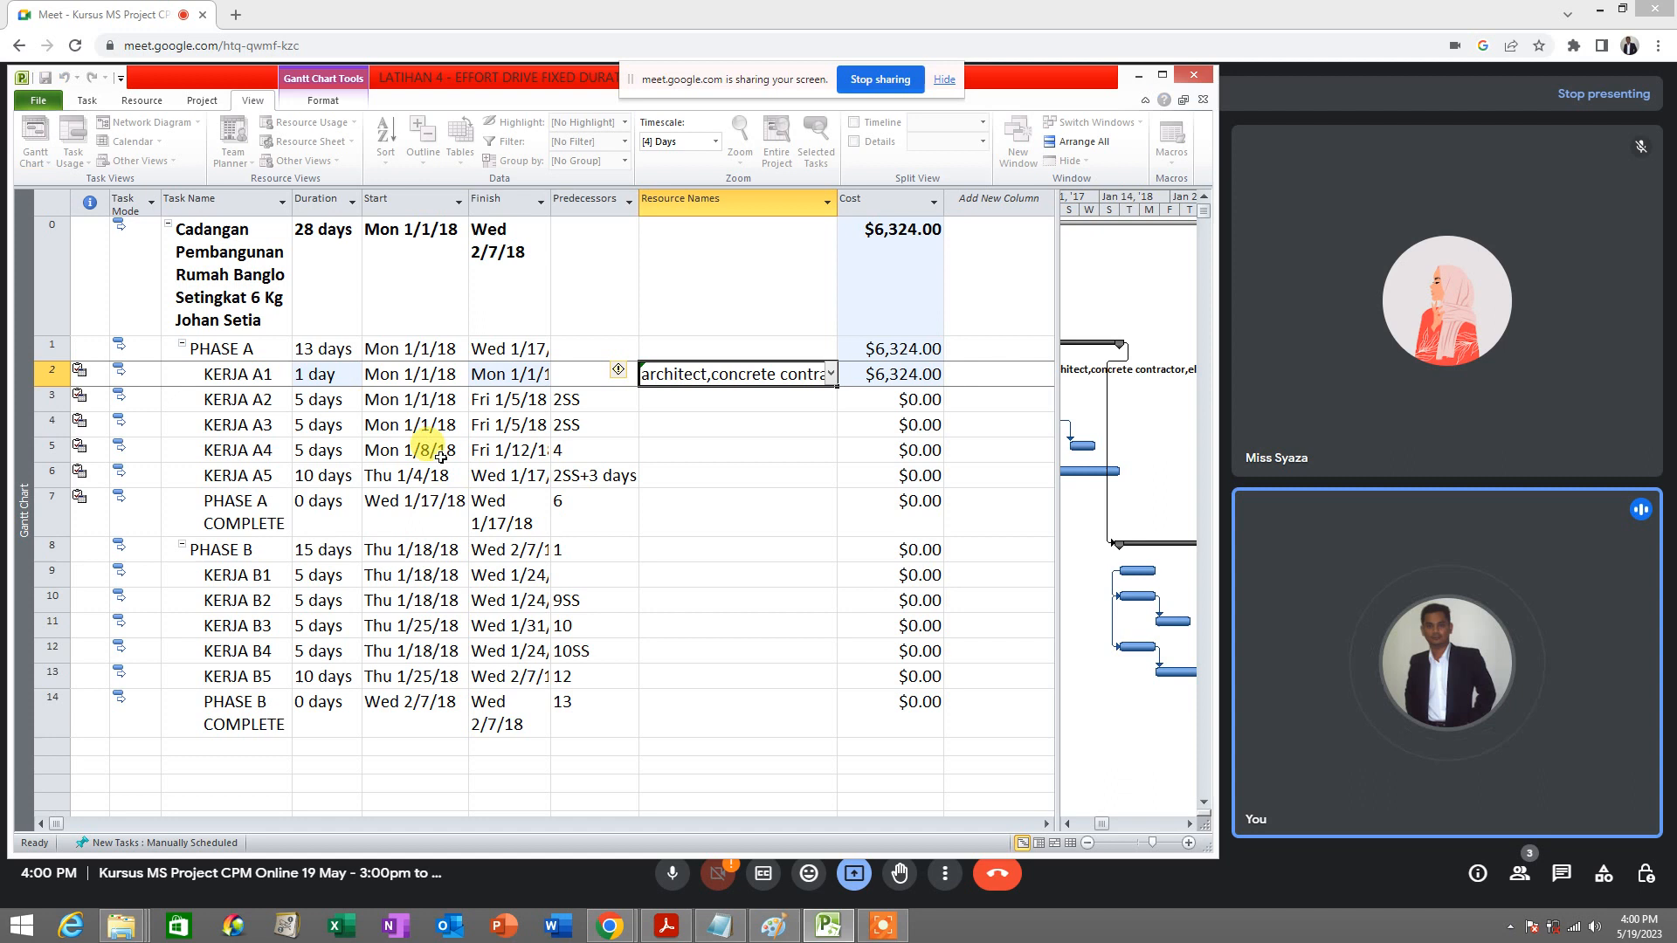
left_click(330, 374)
Step: Widen the Resource Names column and remove the general contractor from KERJA A1
left_click_drag(837, 205, 984, 213)
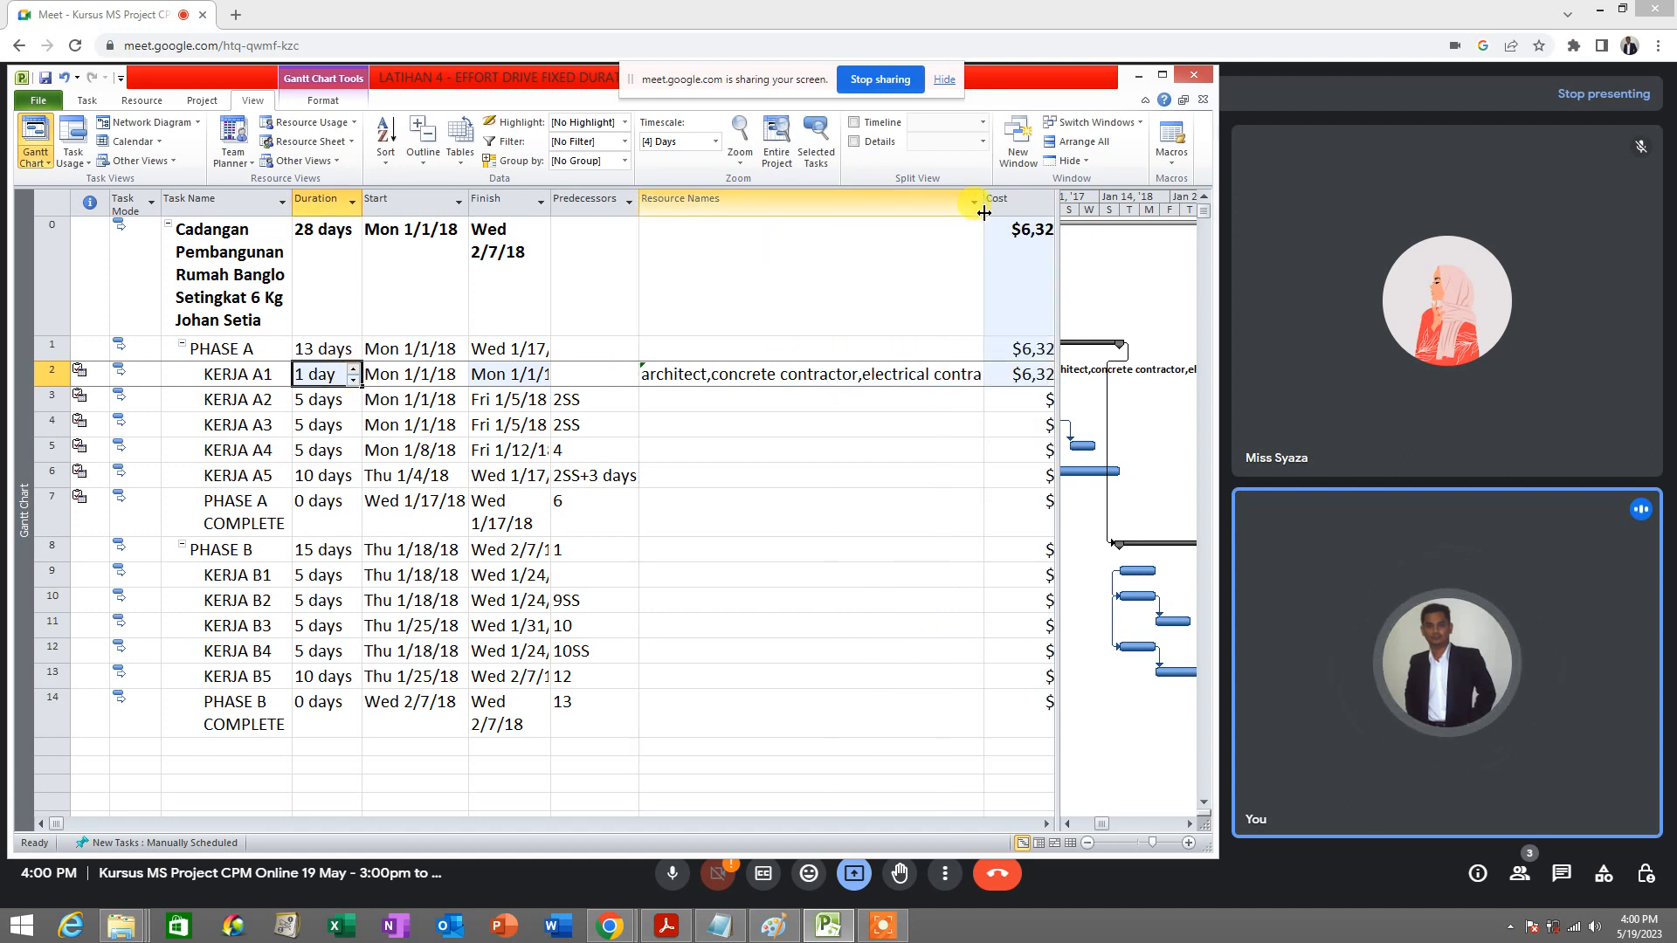
left_click(978, 380)
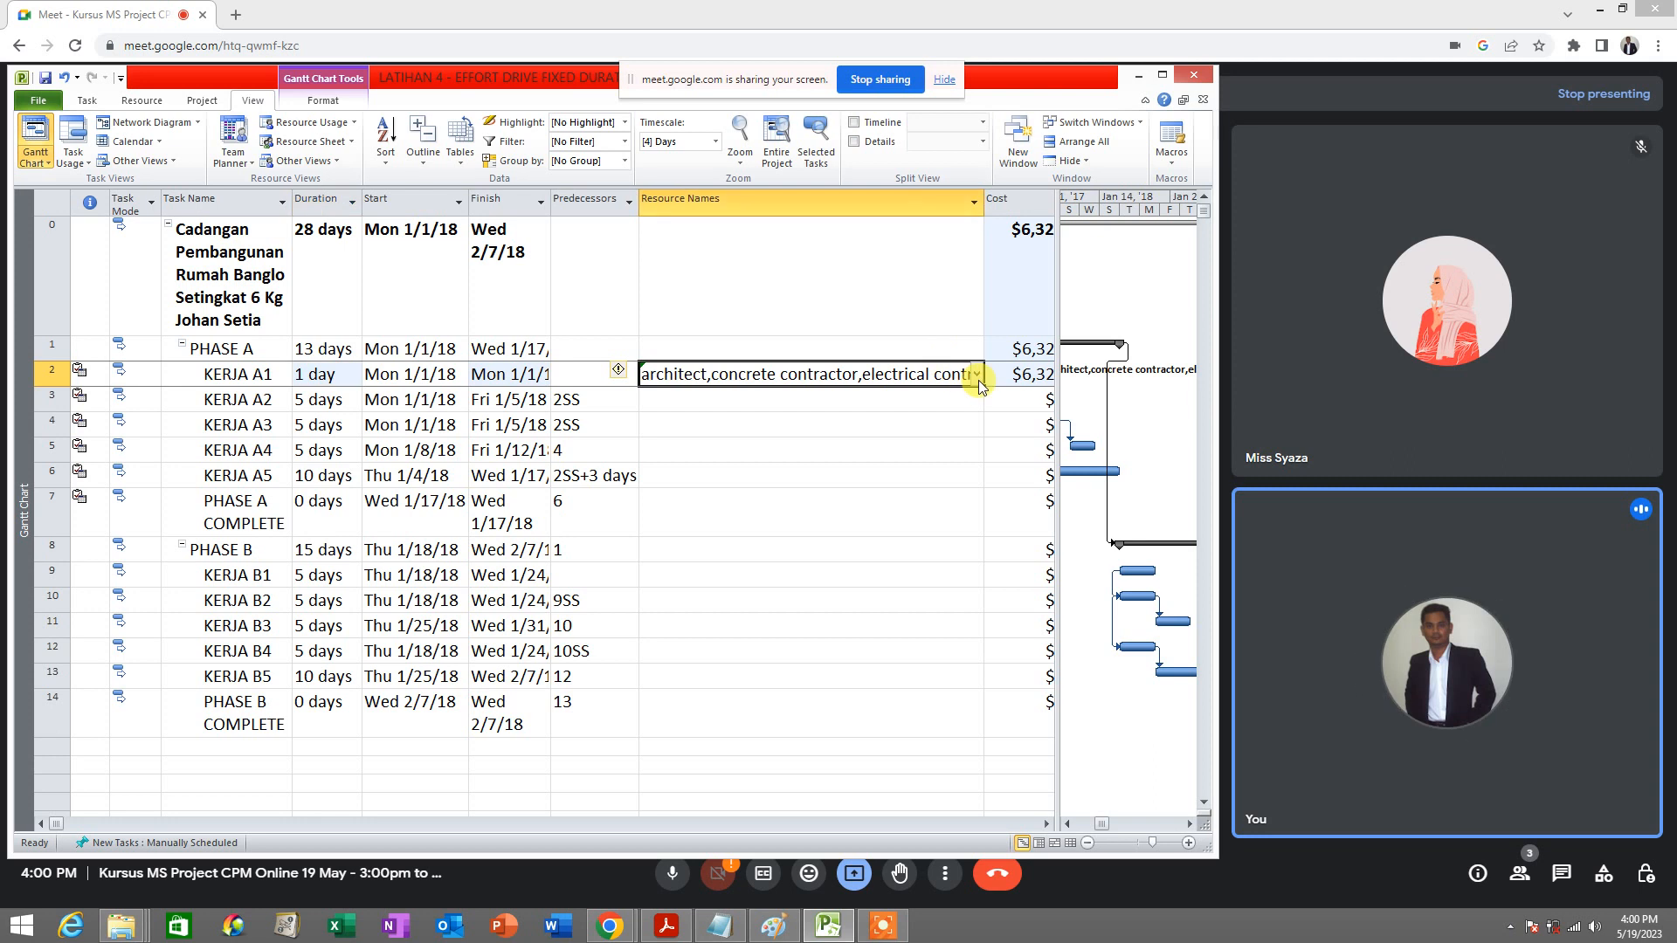
left_click(977, 377)
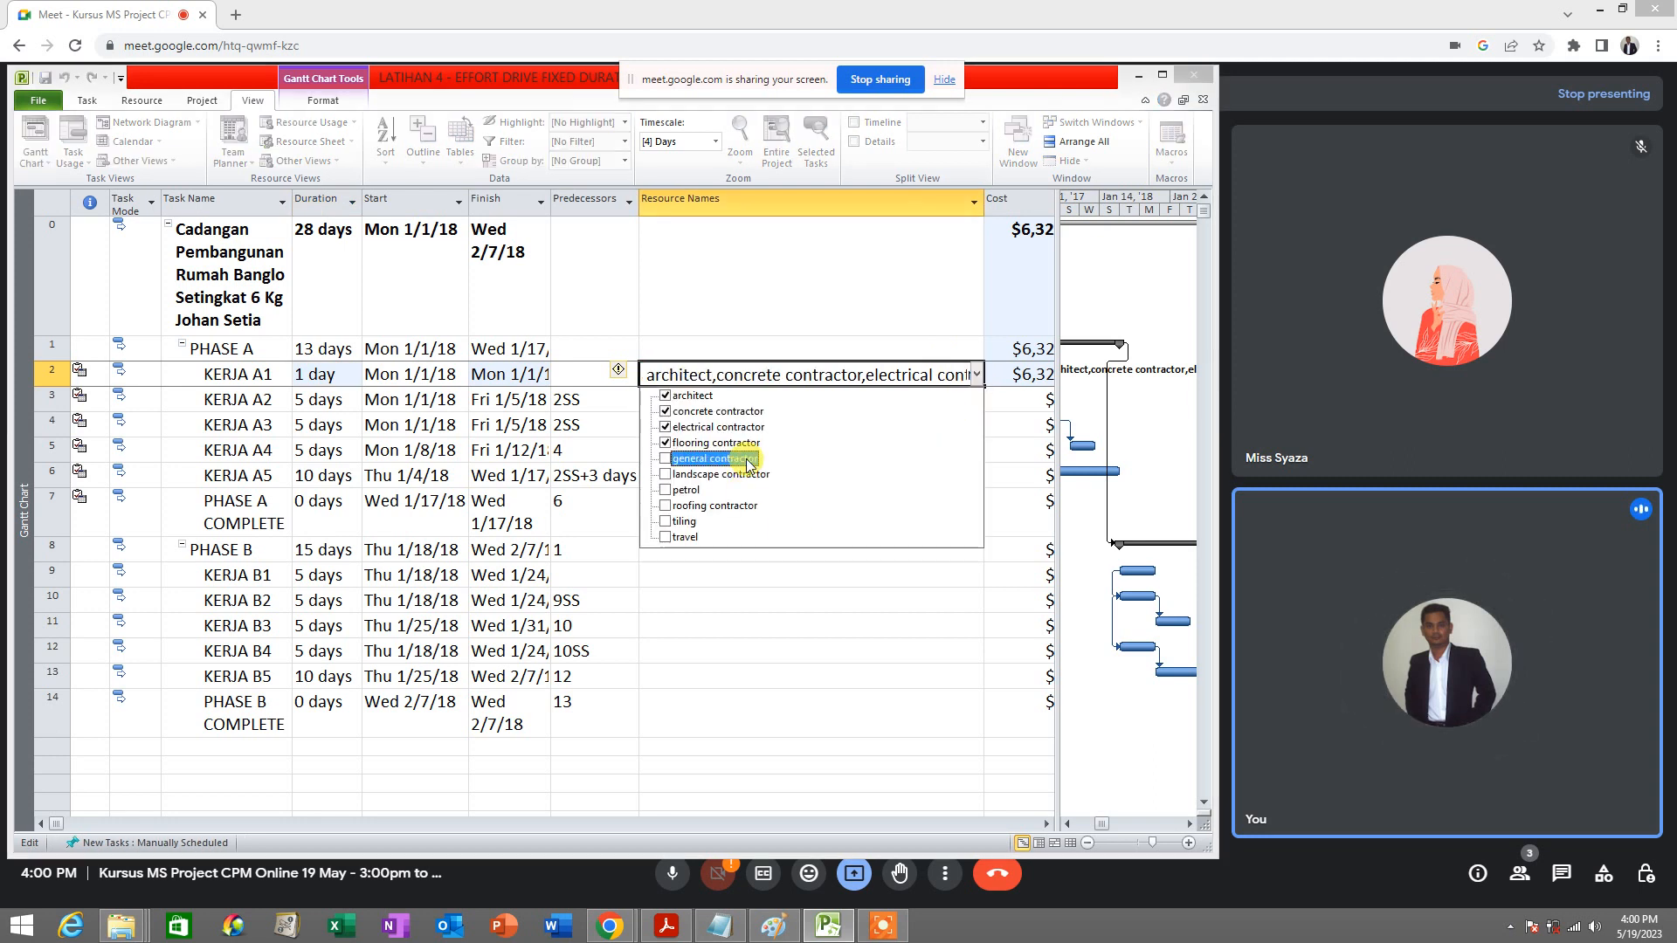
left_click(665, 459)
left_click(430, 425)
left_click(336, 374)
Step: Remove the flooring contractor from the resources of KERJA A1
left_click(979, 380)
left_click(976, 380)
left_click(977, 380)
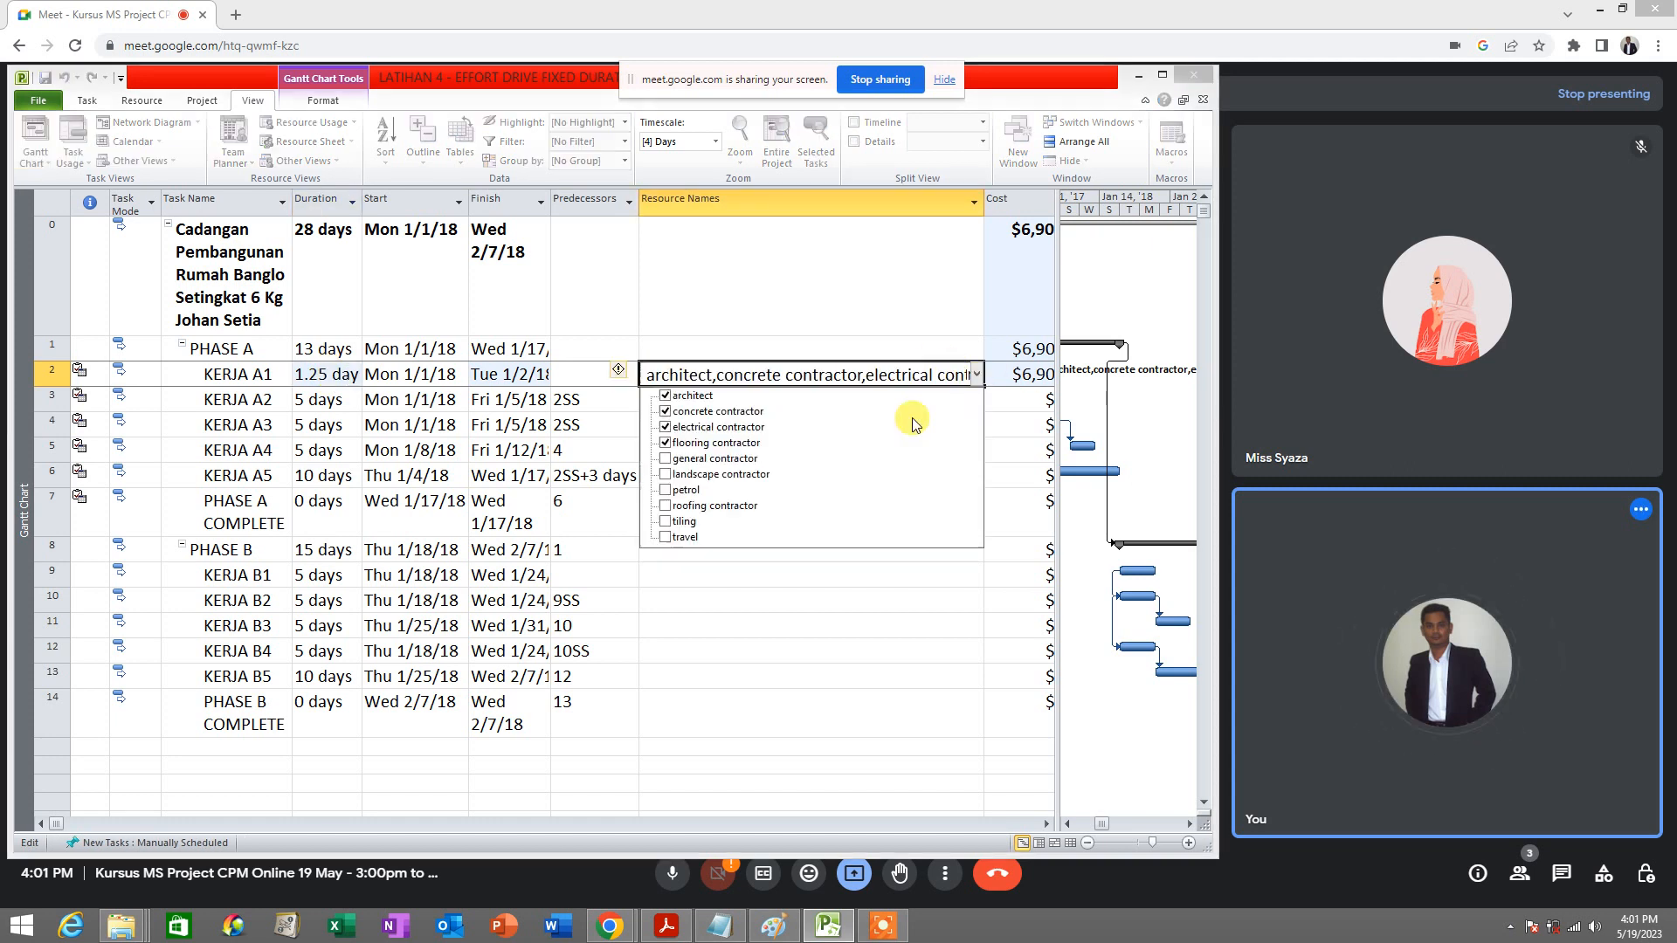
left_click(894, 432)
left_click(453, 395)
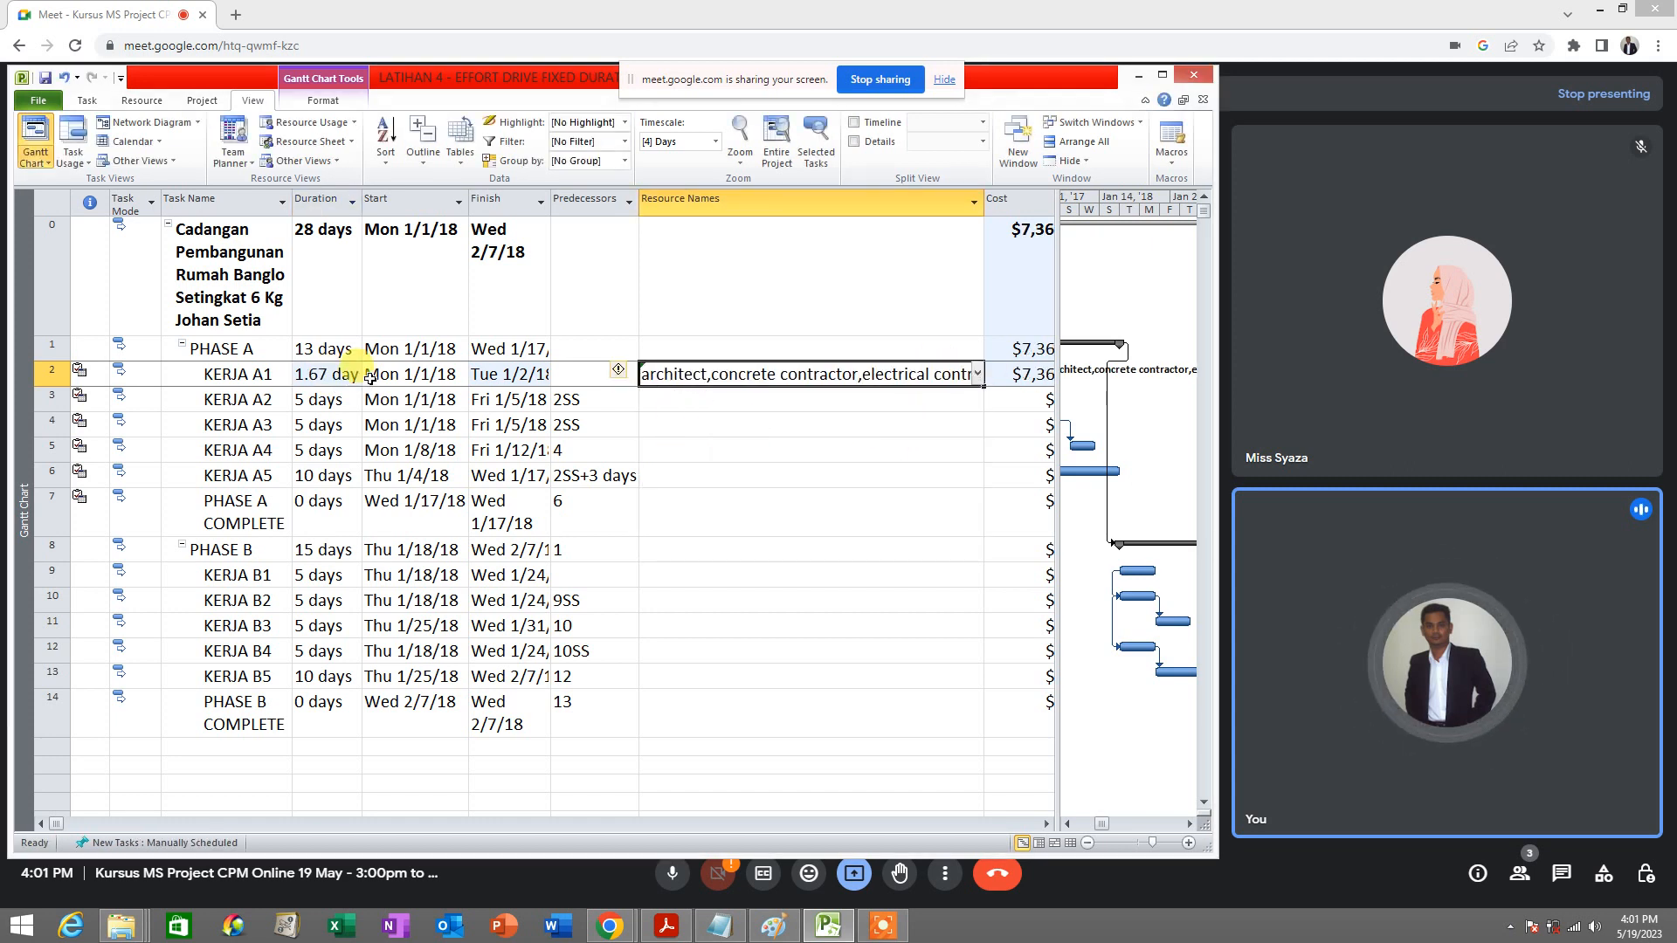
Step: Remove the electrical contractor and concrete contractor from the resources of KERJA A1
left_click(976, 374)
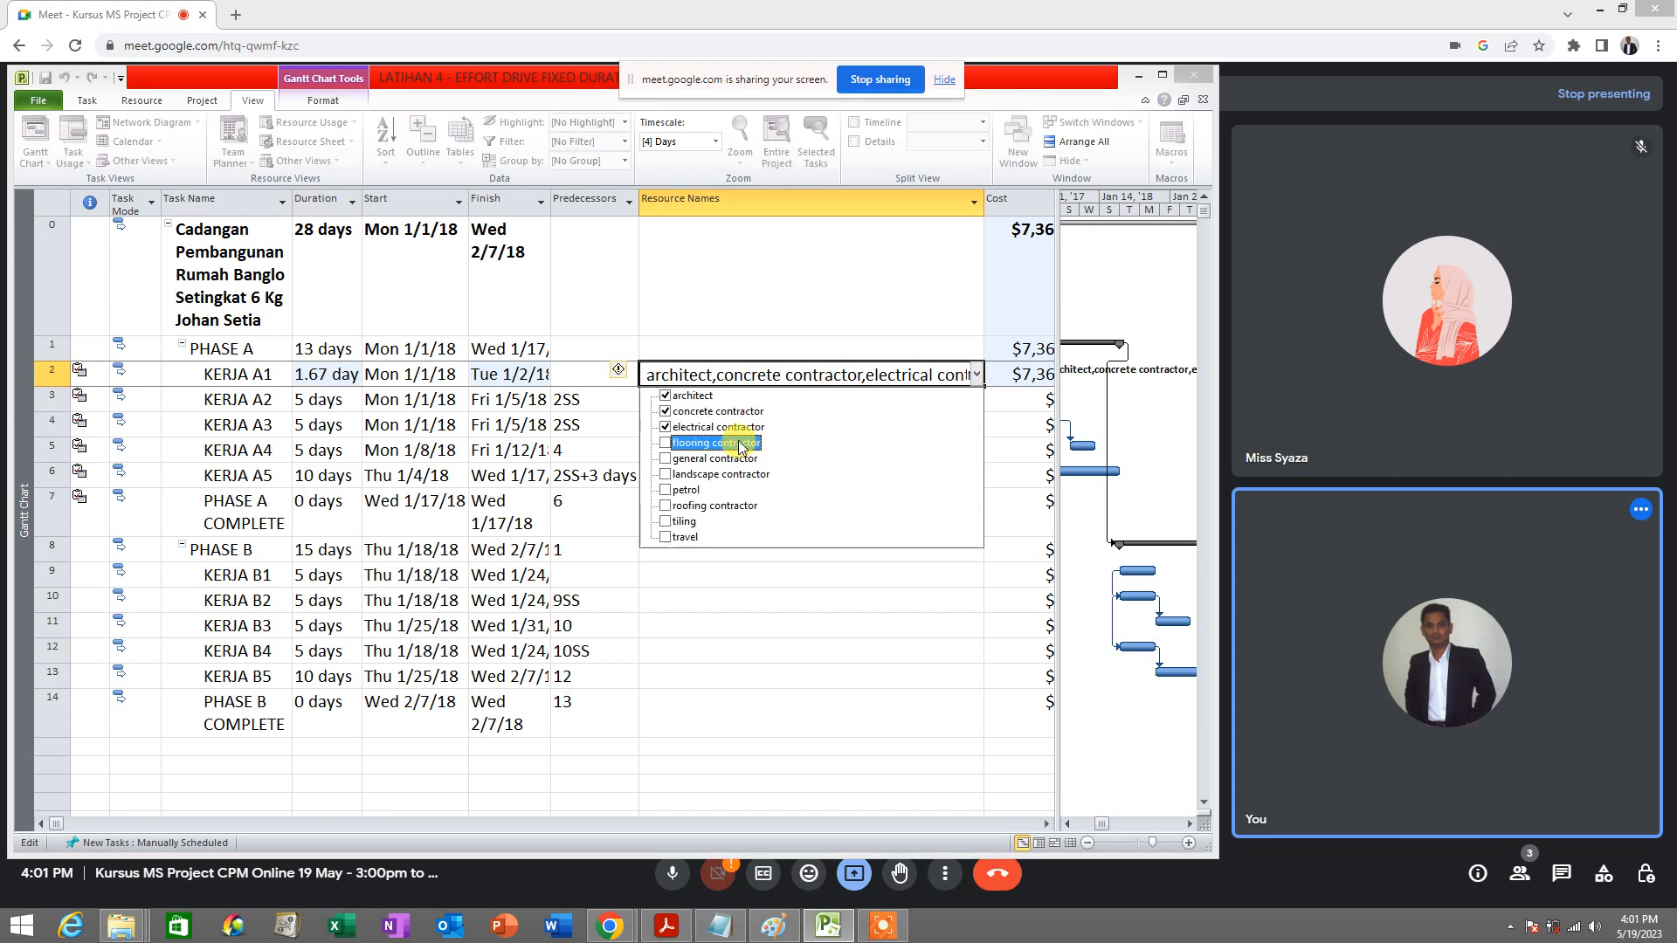
left_click(733, 427)
left_click(974, 374)
left_click(976, 374)
left_click(824, 414)
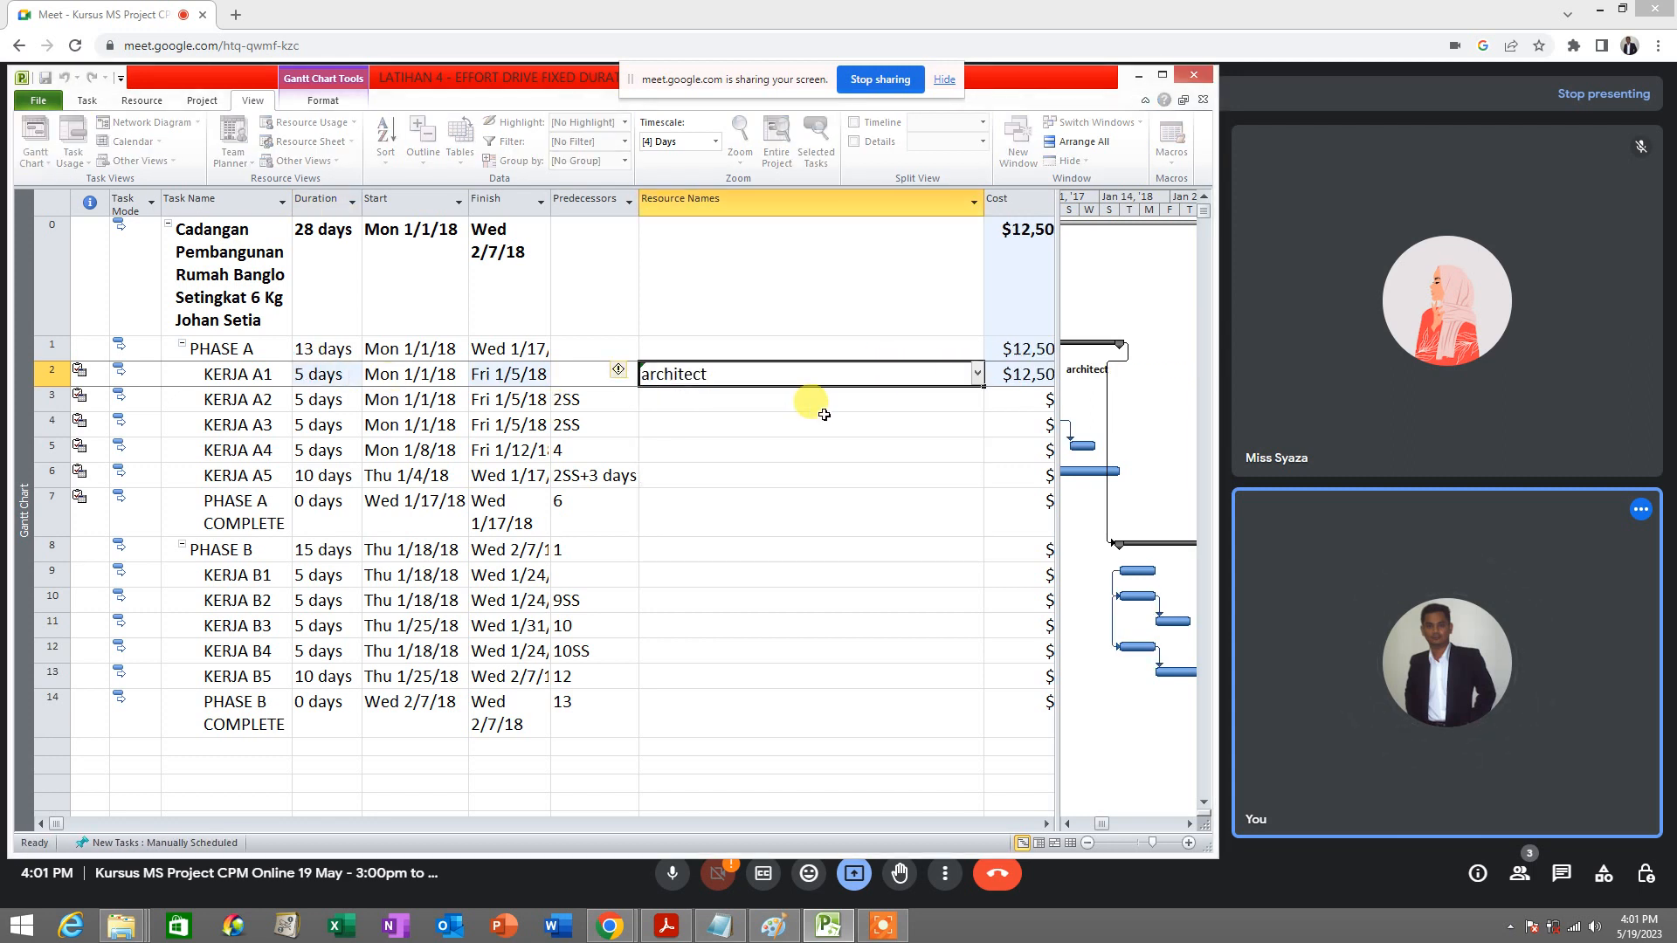
Step: Check the duration of KERJA A1 against its remaining assigned resource
left_click(345, 377)
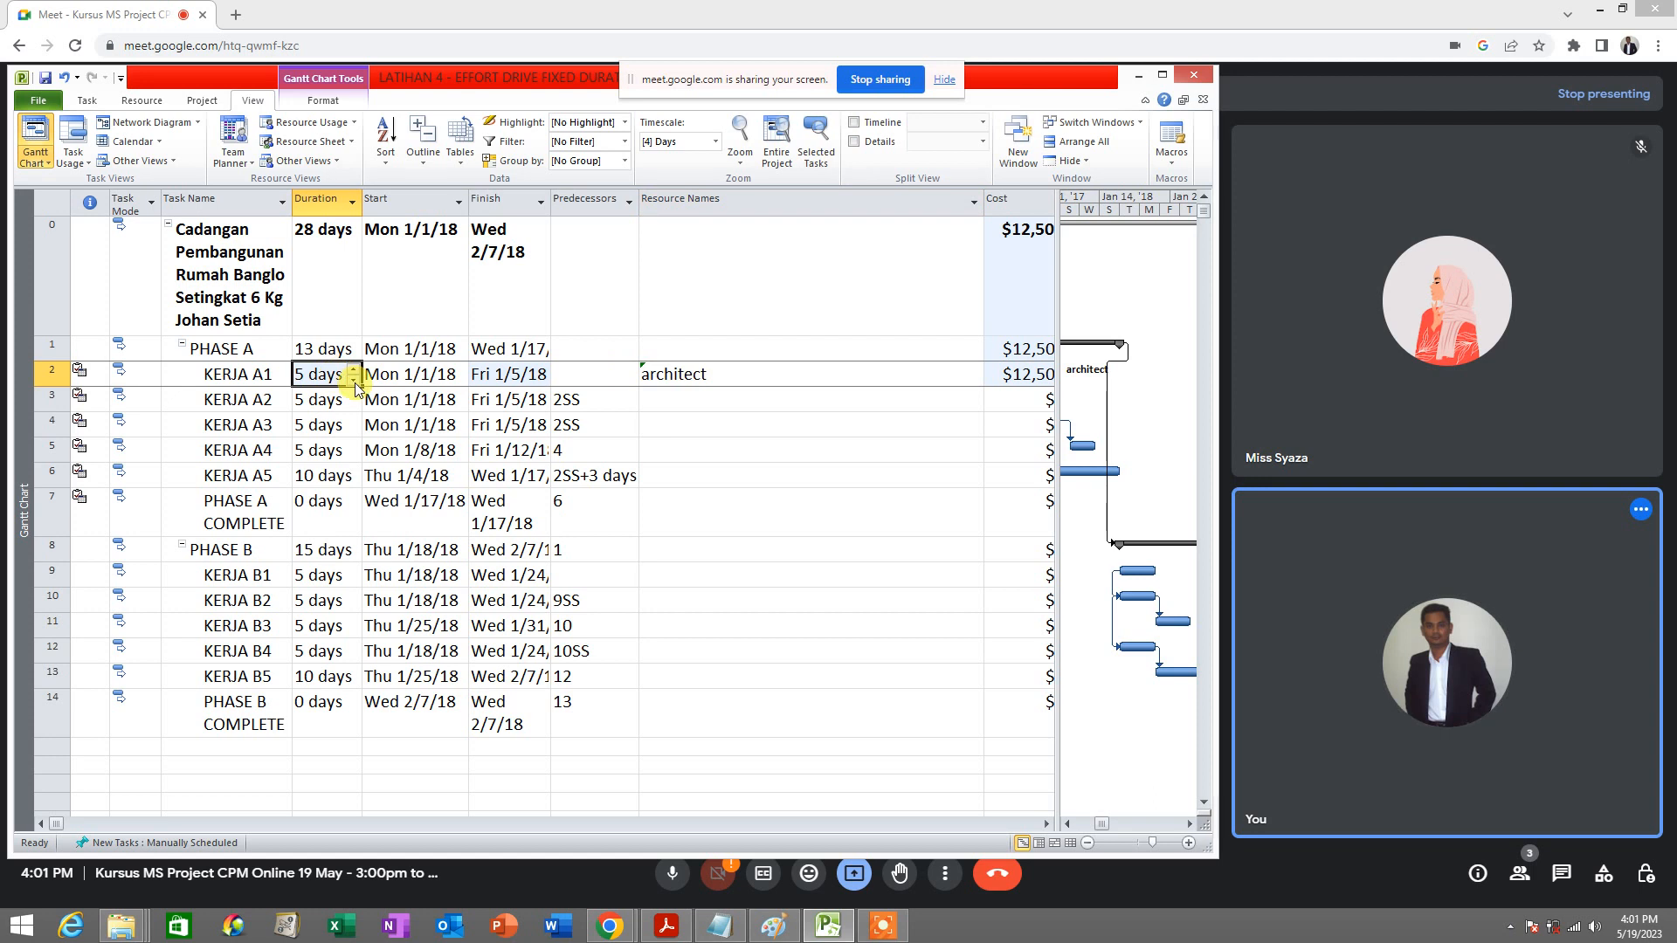
left_click(741, 370)
left_click(321, 373)
left_click(700, 374)
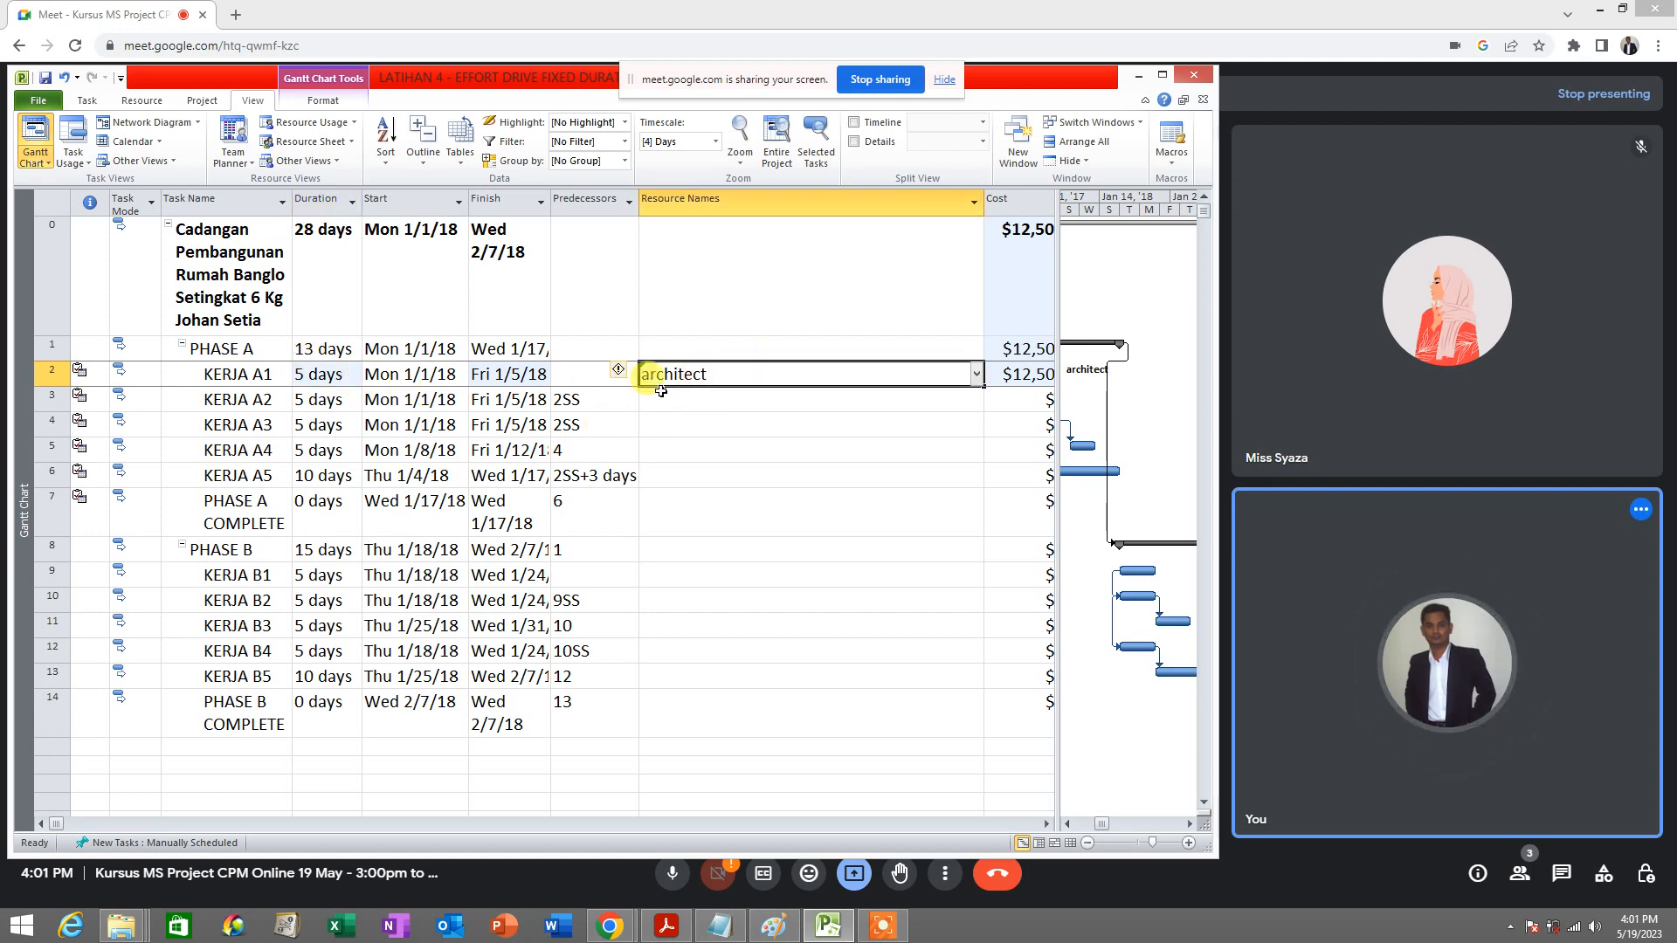
Step: Switch to the Notepad notes and replace "Menaik" with "increase" in the "Remove workers" line under Effort Driven Function
left_click(719, 926)
left_click_drag(63, 374, 532, 362)
left_click_drag(59, 417, 786, 417)
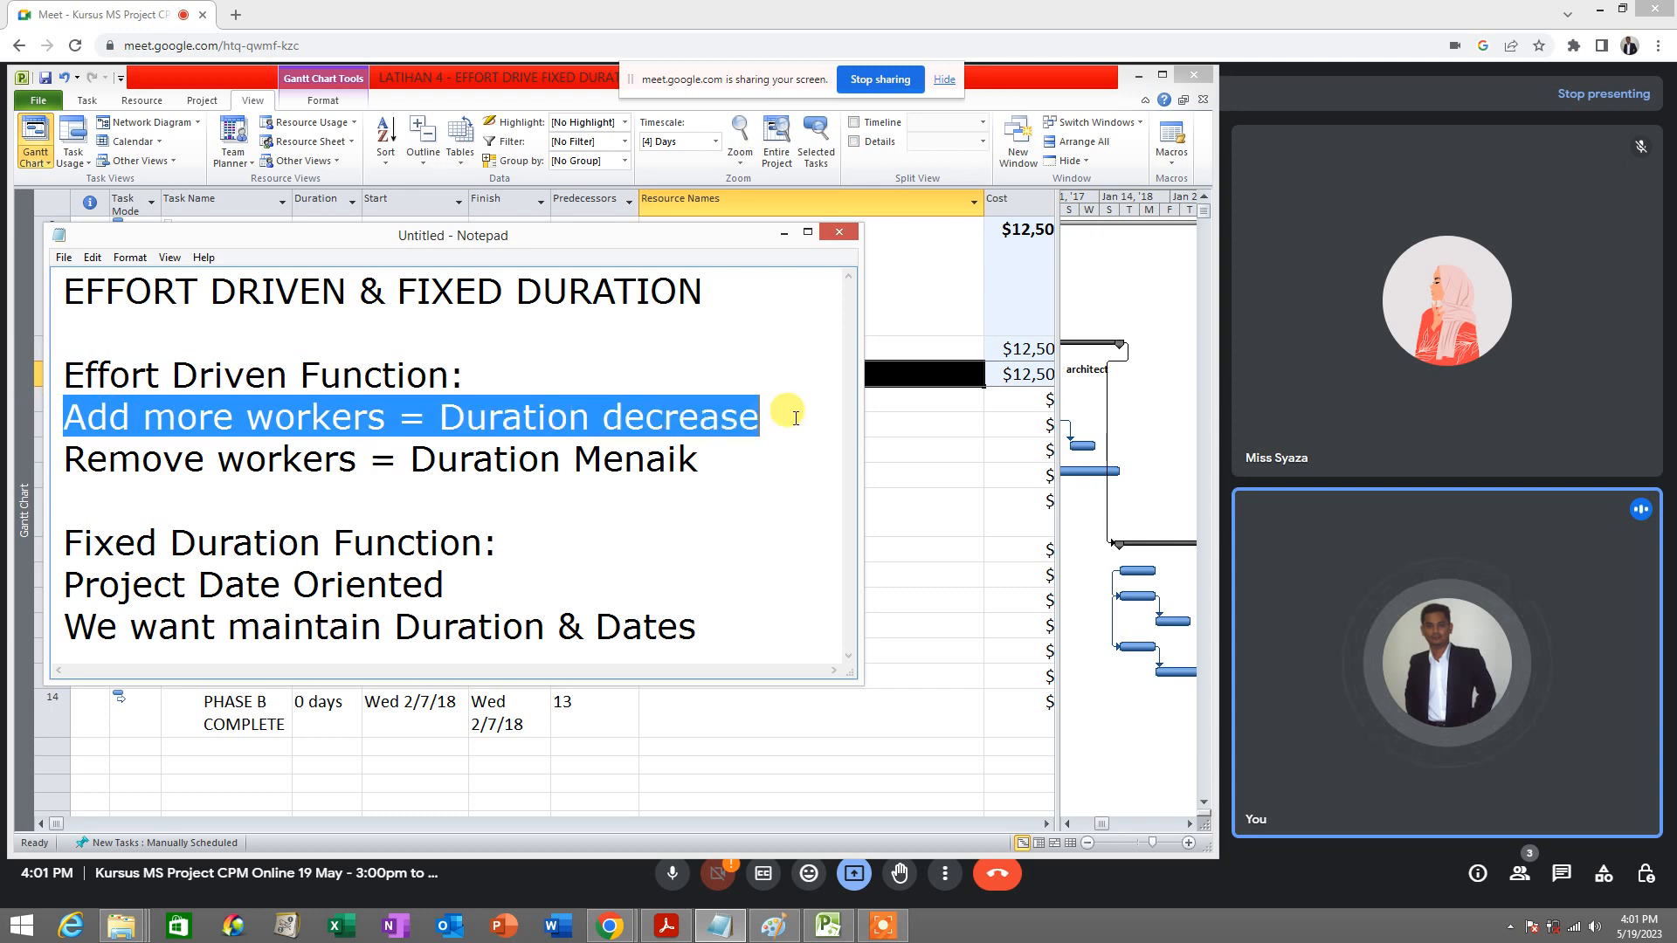
left_click(738, 447)
double_click(603, 458)
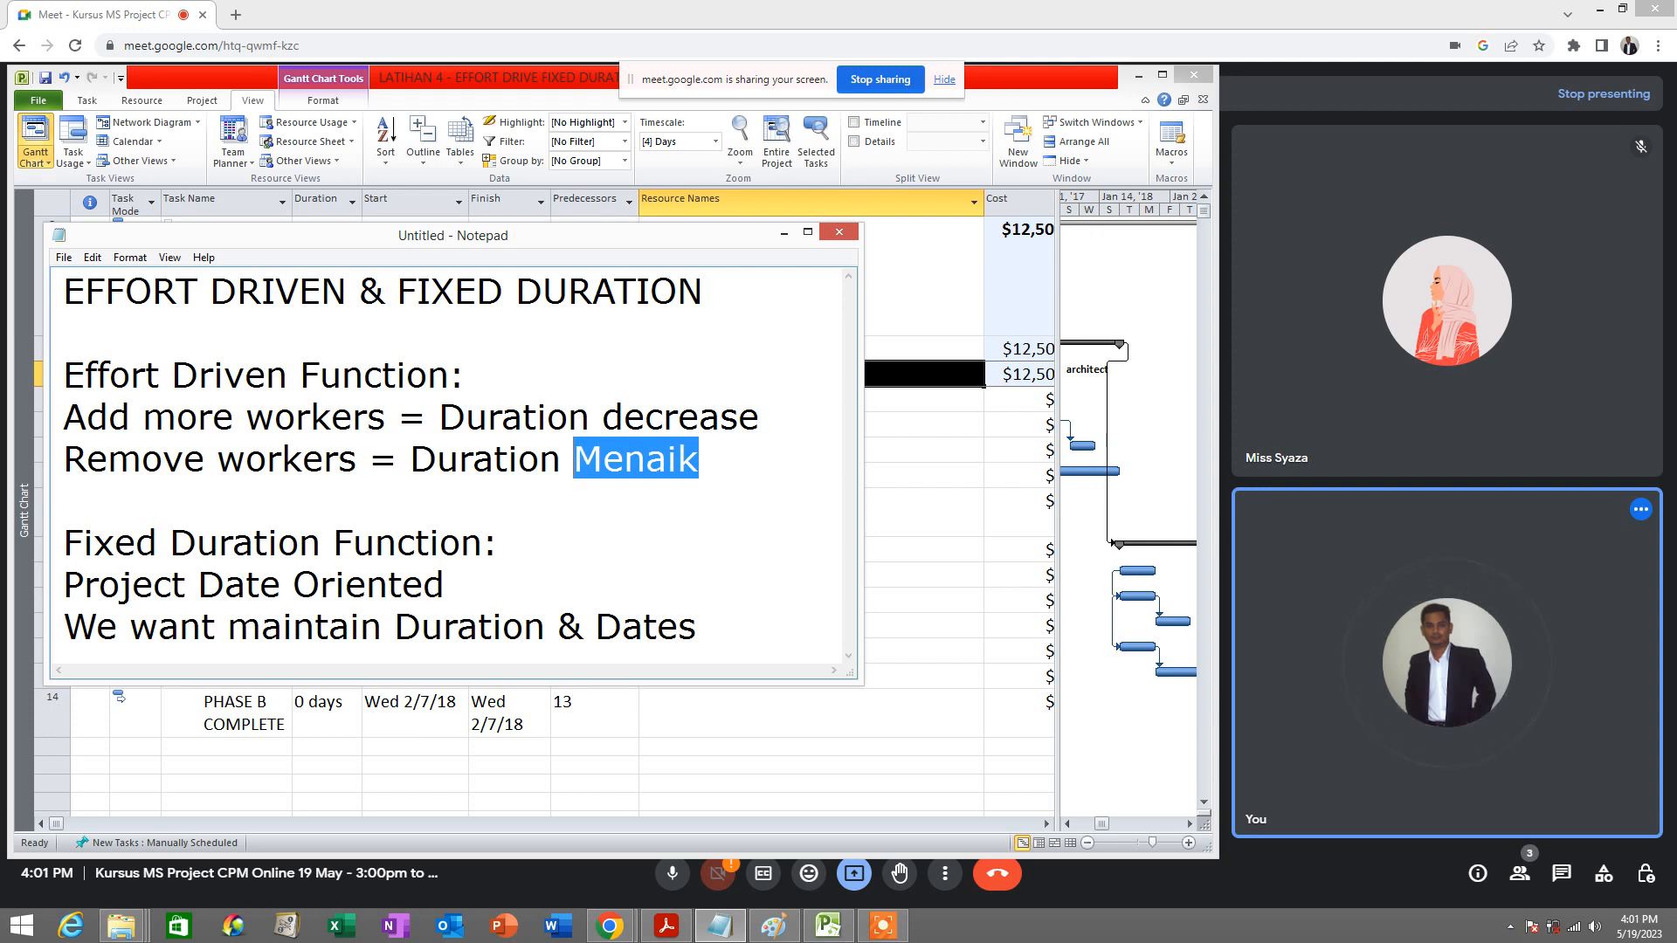
type("increase")
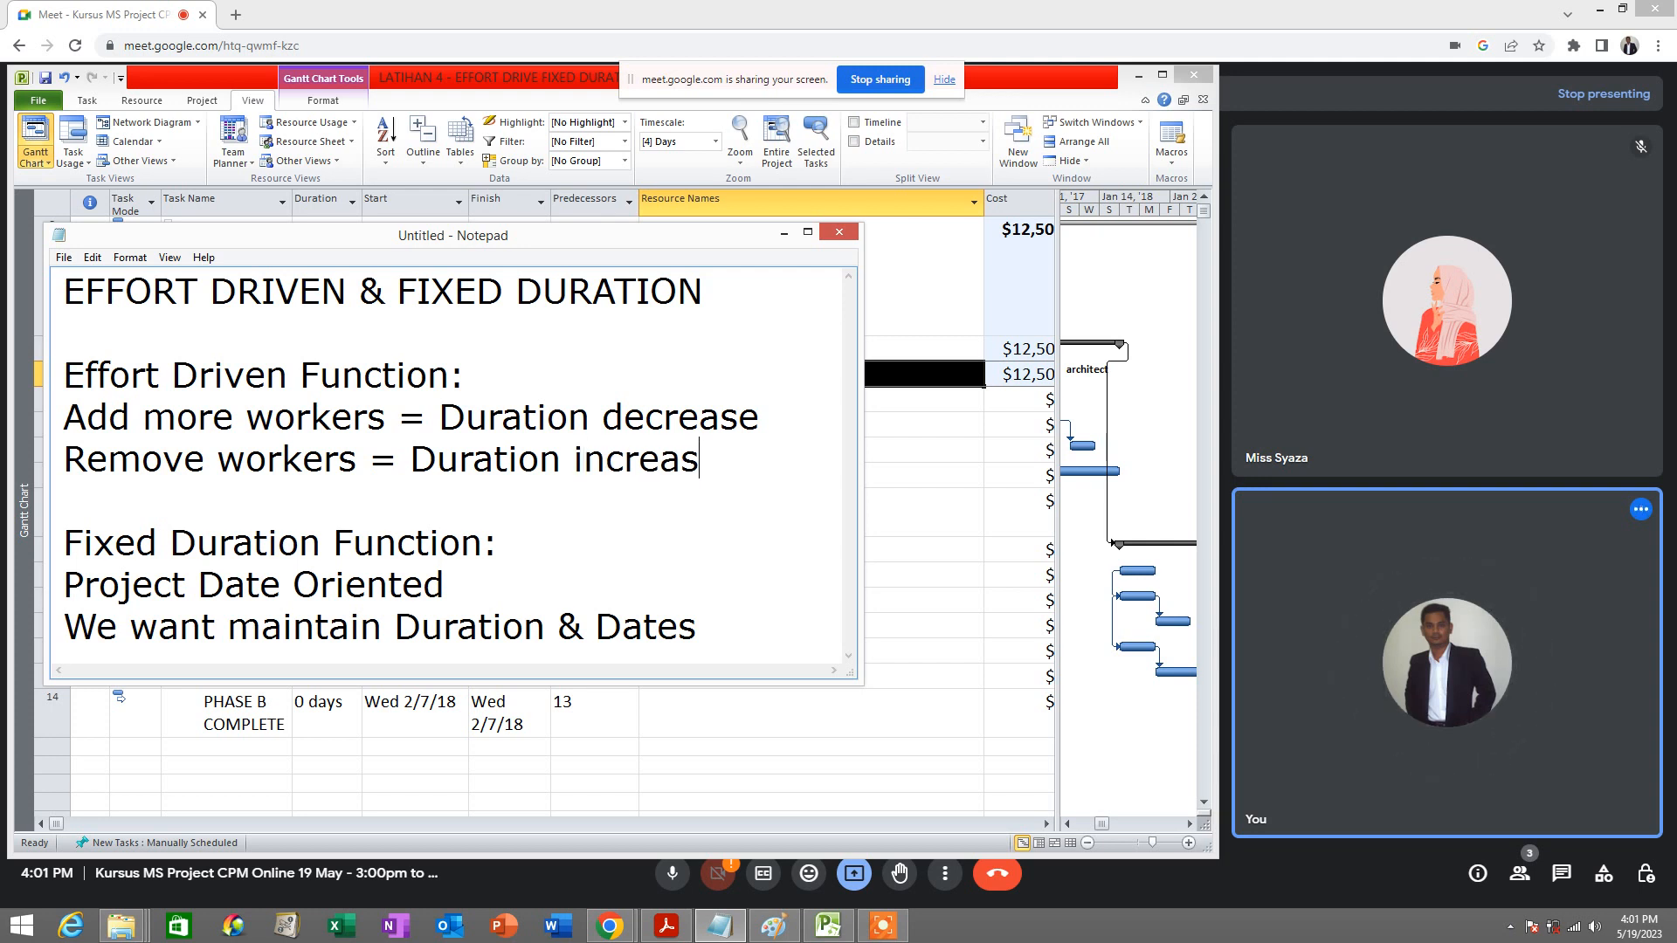
left_click(671, 483)
left_click_drag(671, 483, 63, 367)
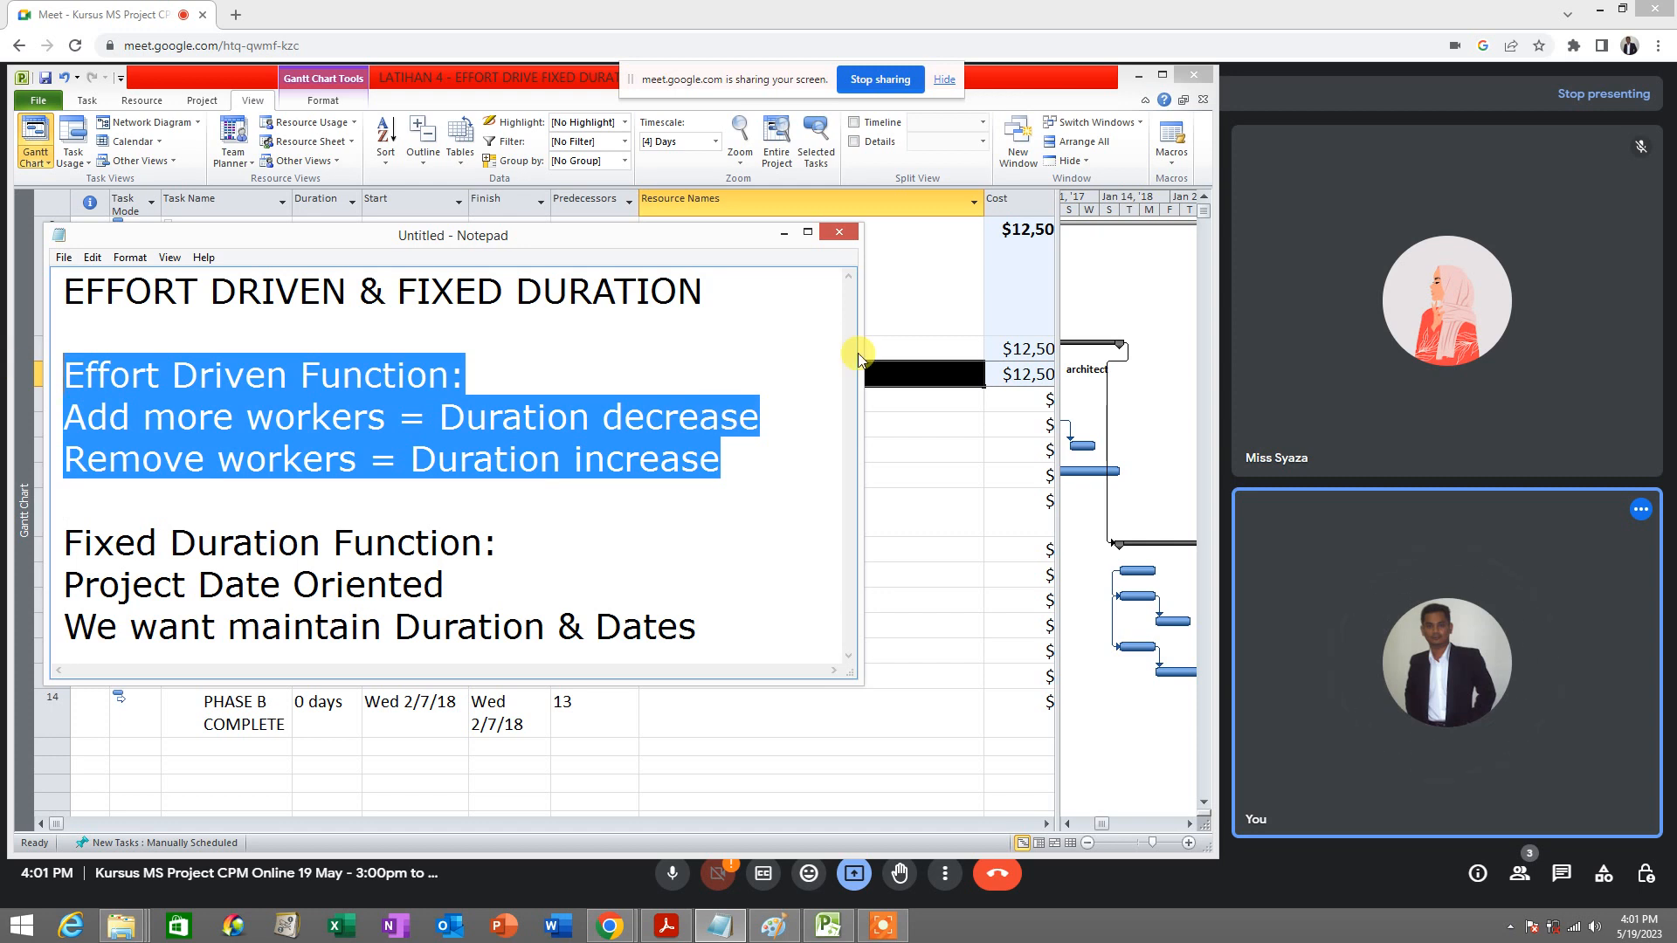
left_click(784, 234)
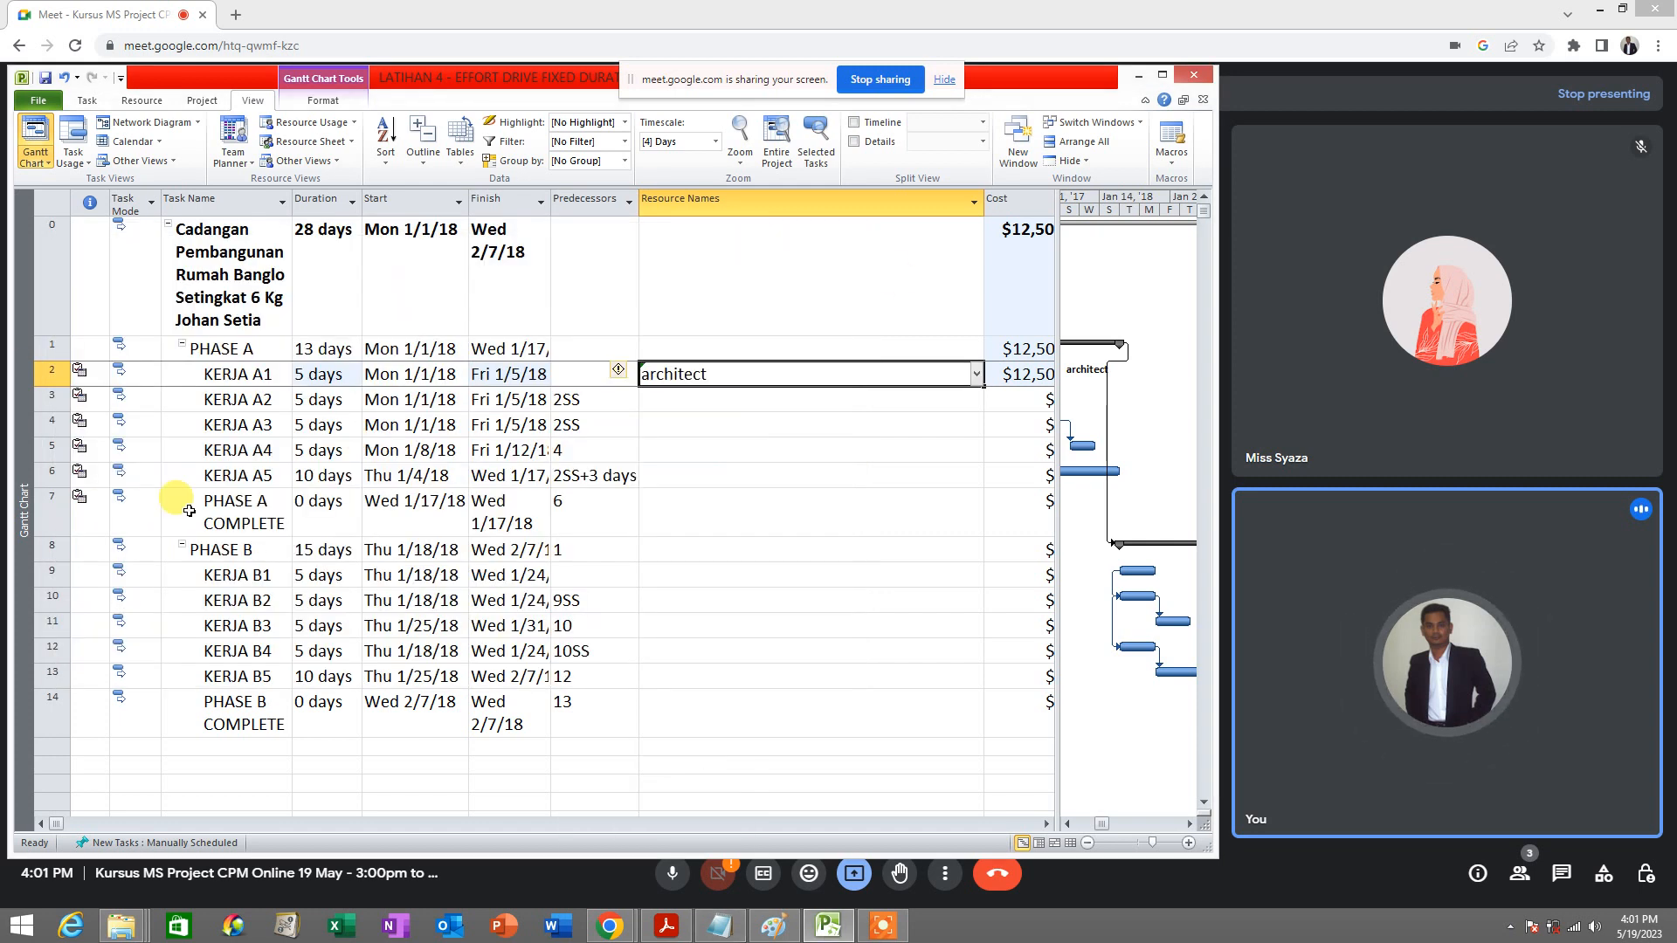
Step: Switch back to the Project schedule and examine the duration, start date and finish date of KERJA A2
left_click(242, 403)
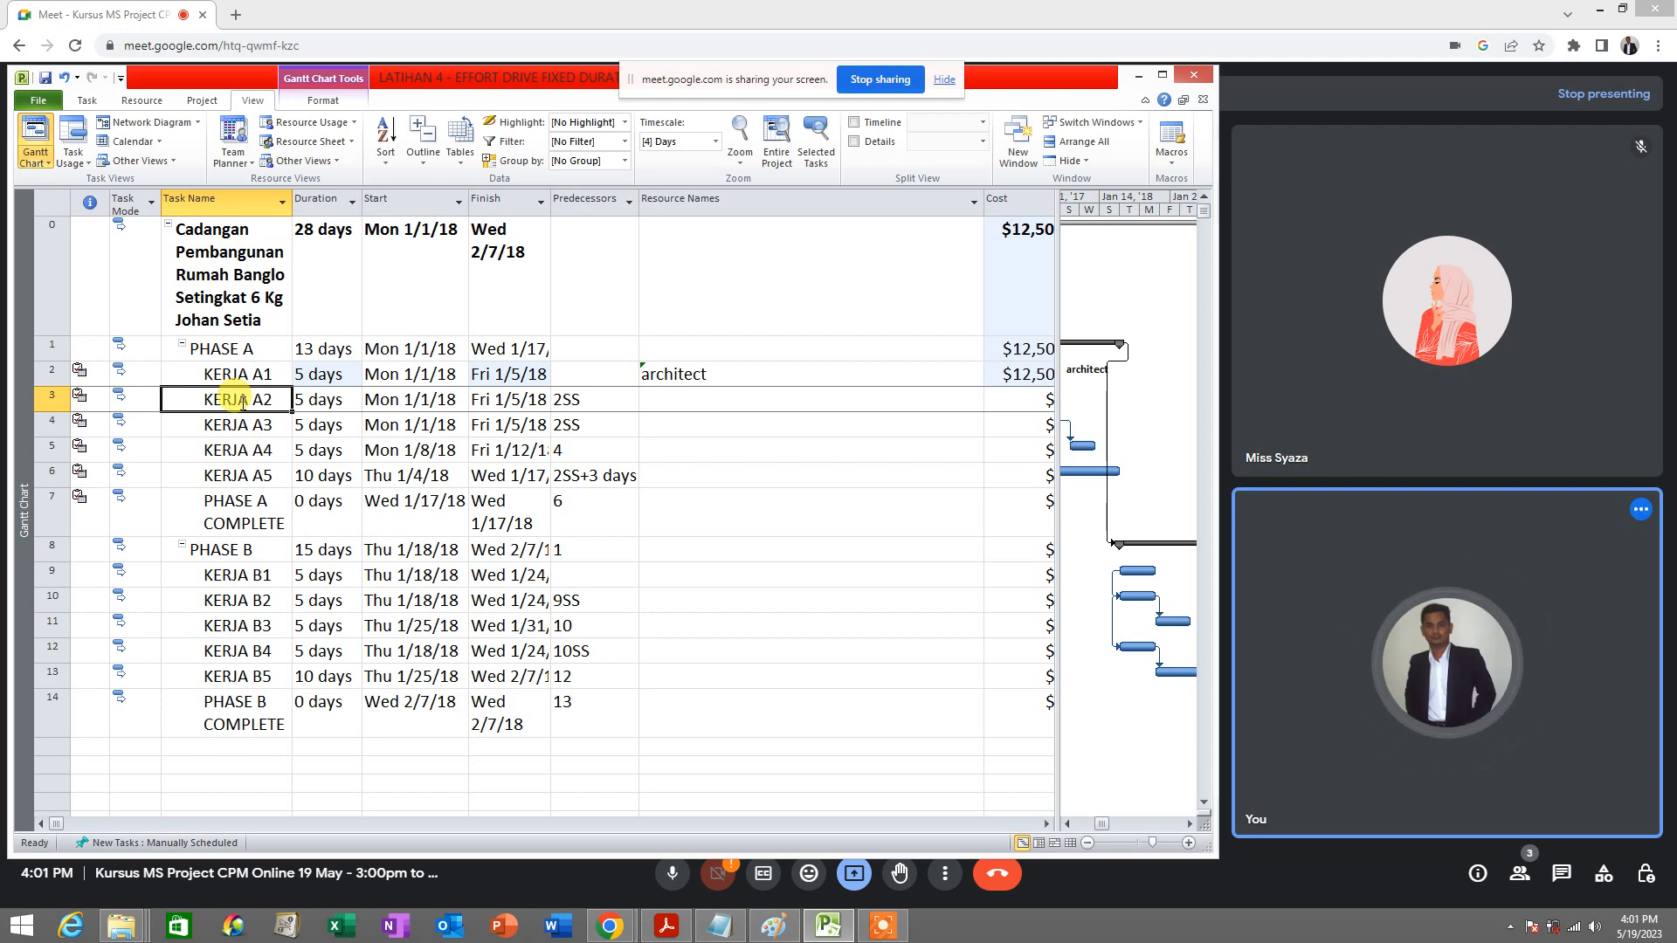
left_click(316, 400)
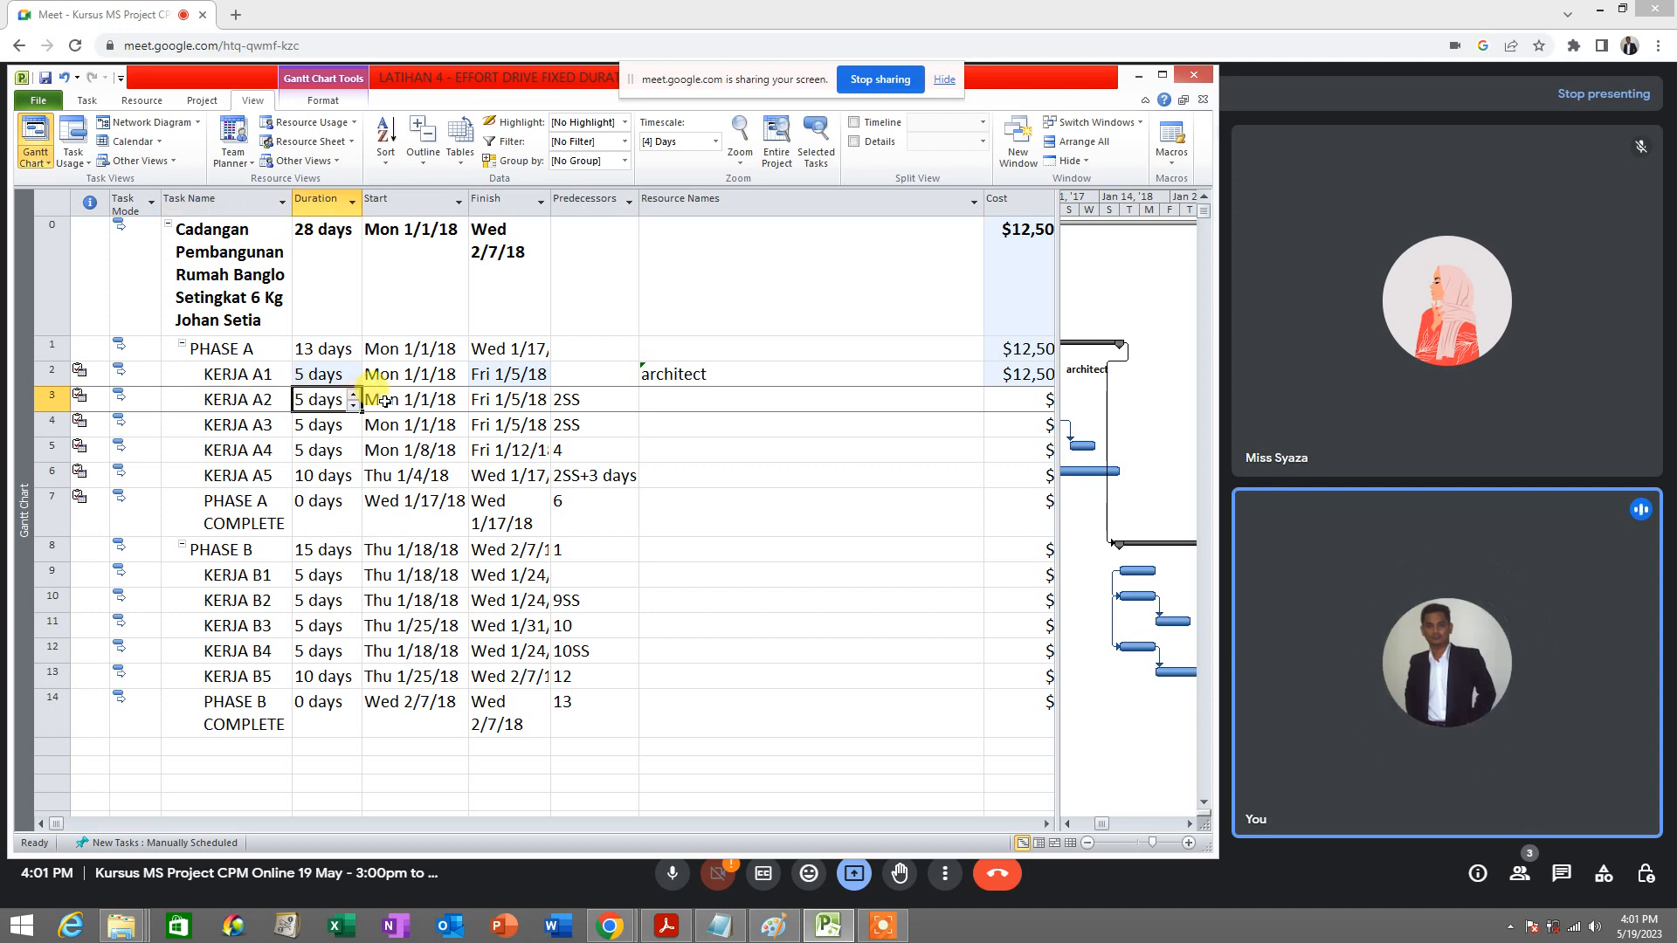
left_click(385, 402)
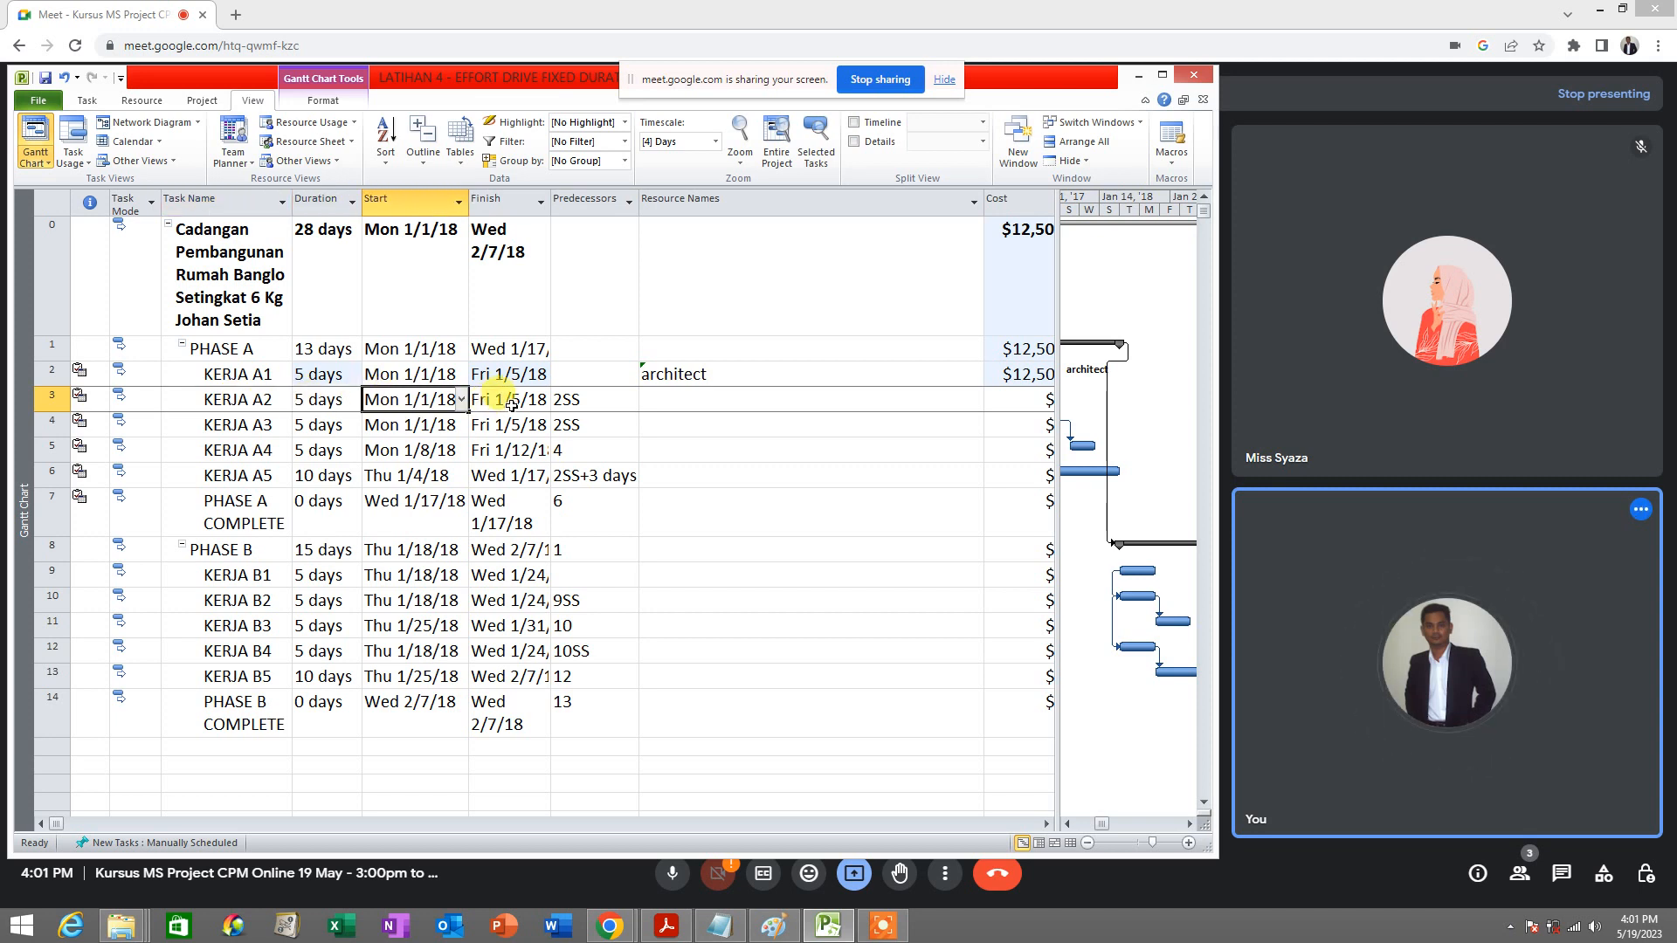
left_click(514, 403)
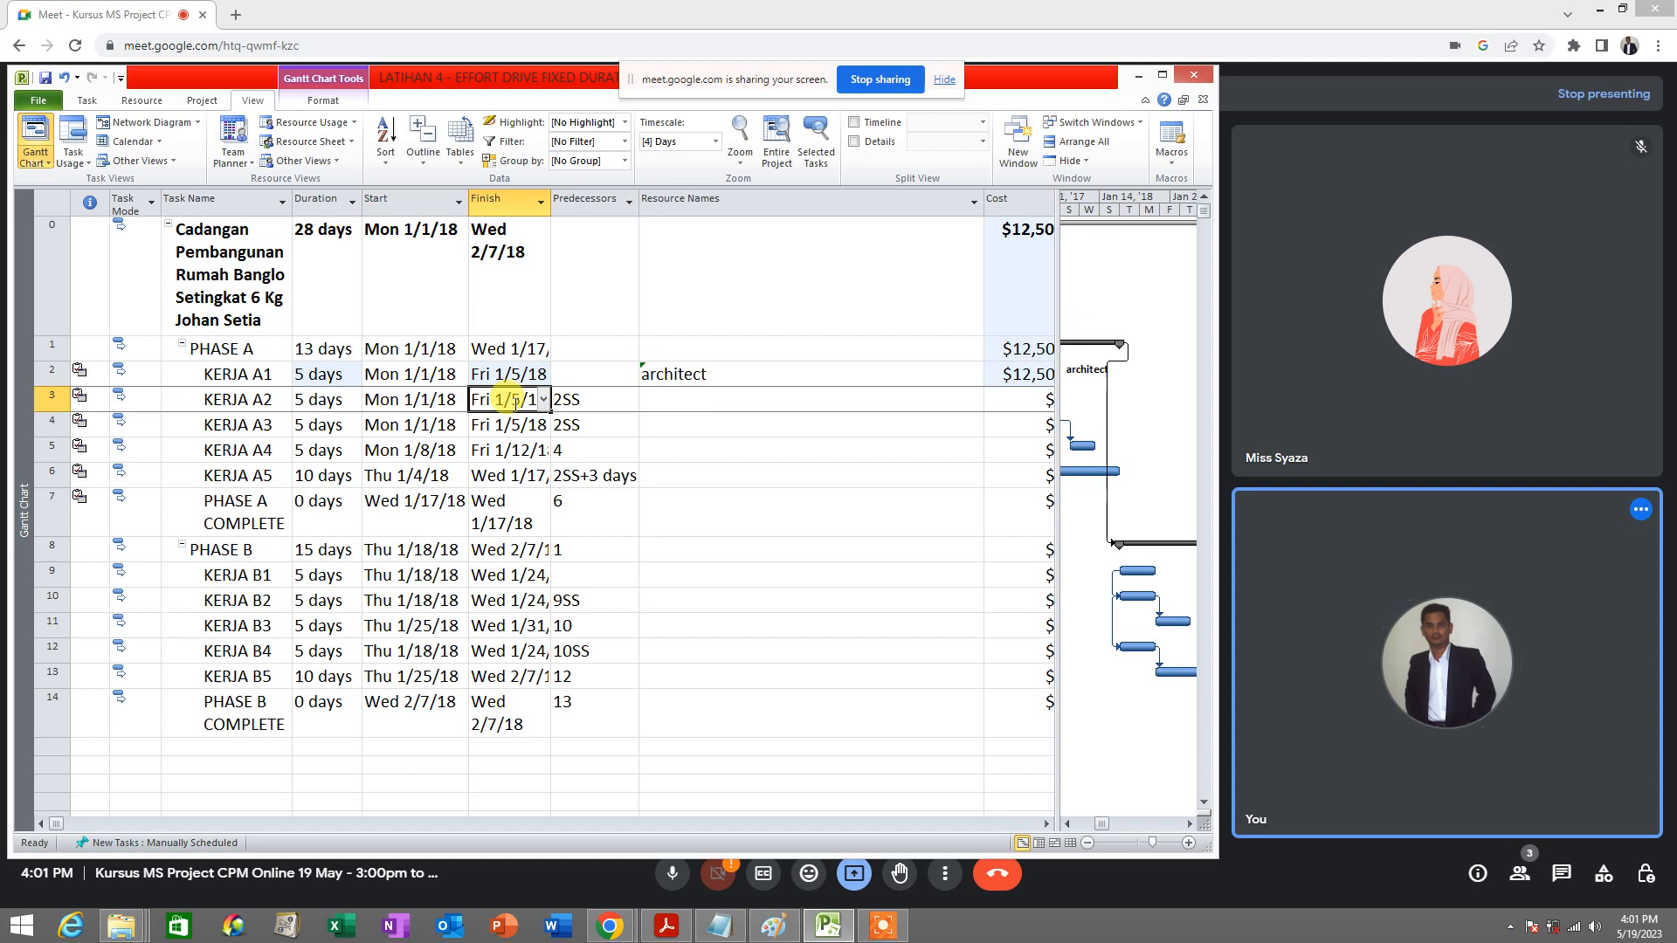
left_click(257, 403)
left_click_drag(256, 402, 506, 401)
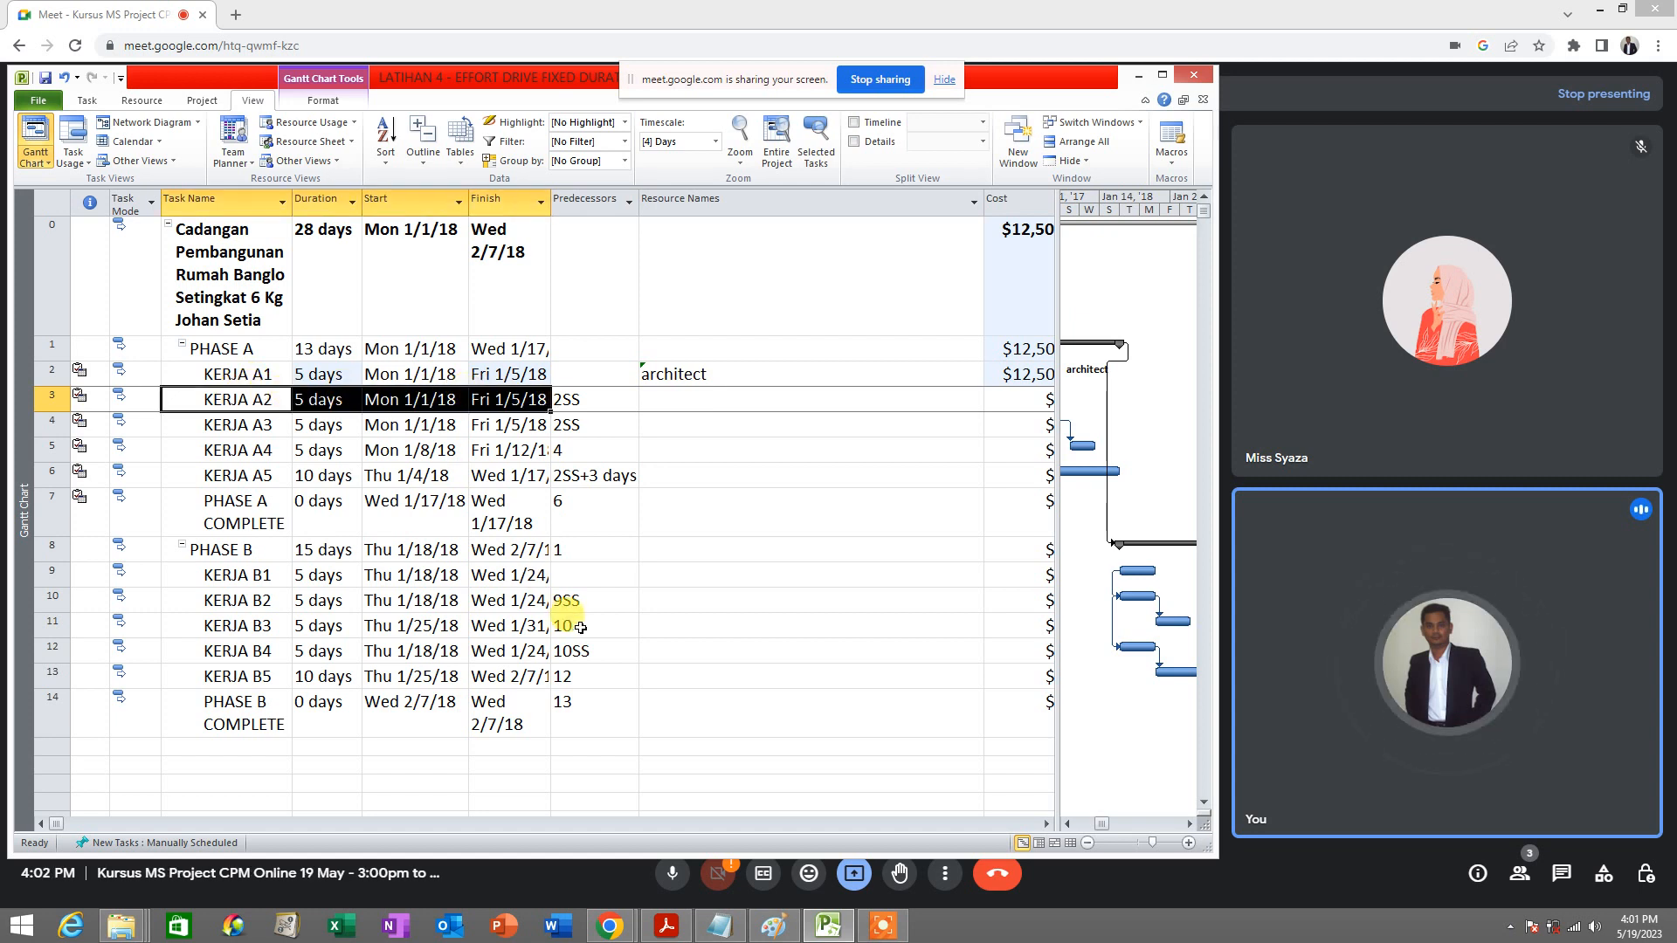
Step: Switch to the Notepad notes and review the Fixed Duration Function lines about project dates and maintaining duration
left_click(719, 926)
left_click_drag(68, 584, 493, 570)
left_click_drag(75, 623, 751, 621)
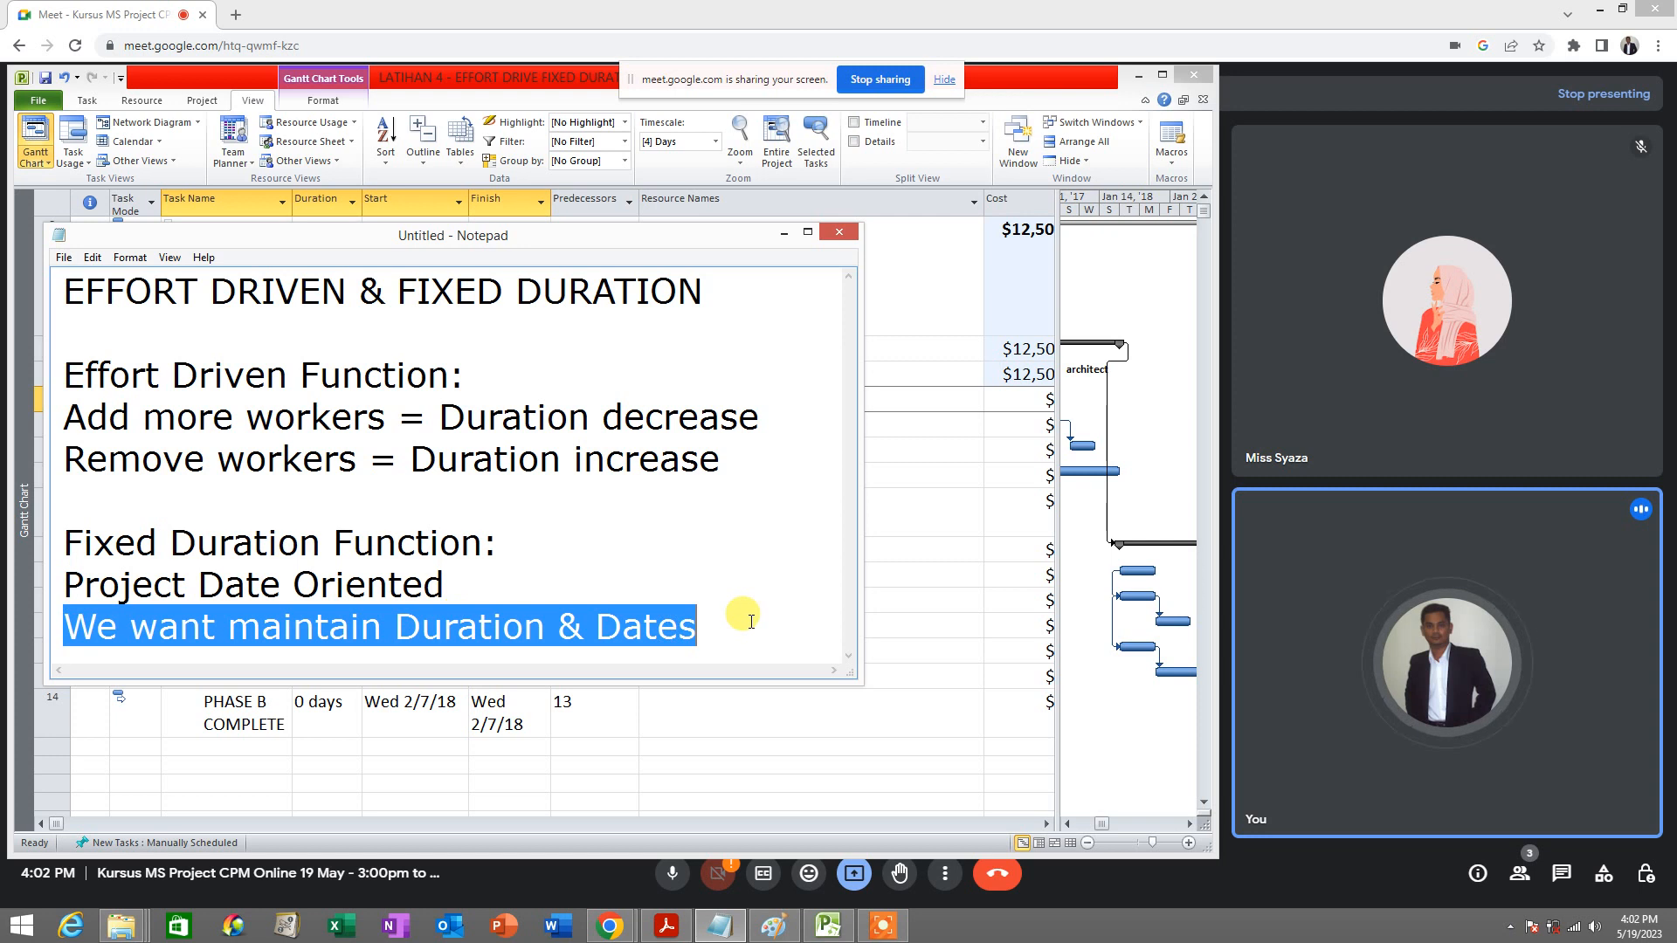
left_click(785, 238)
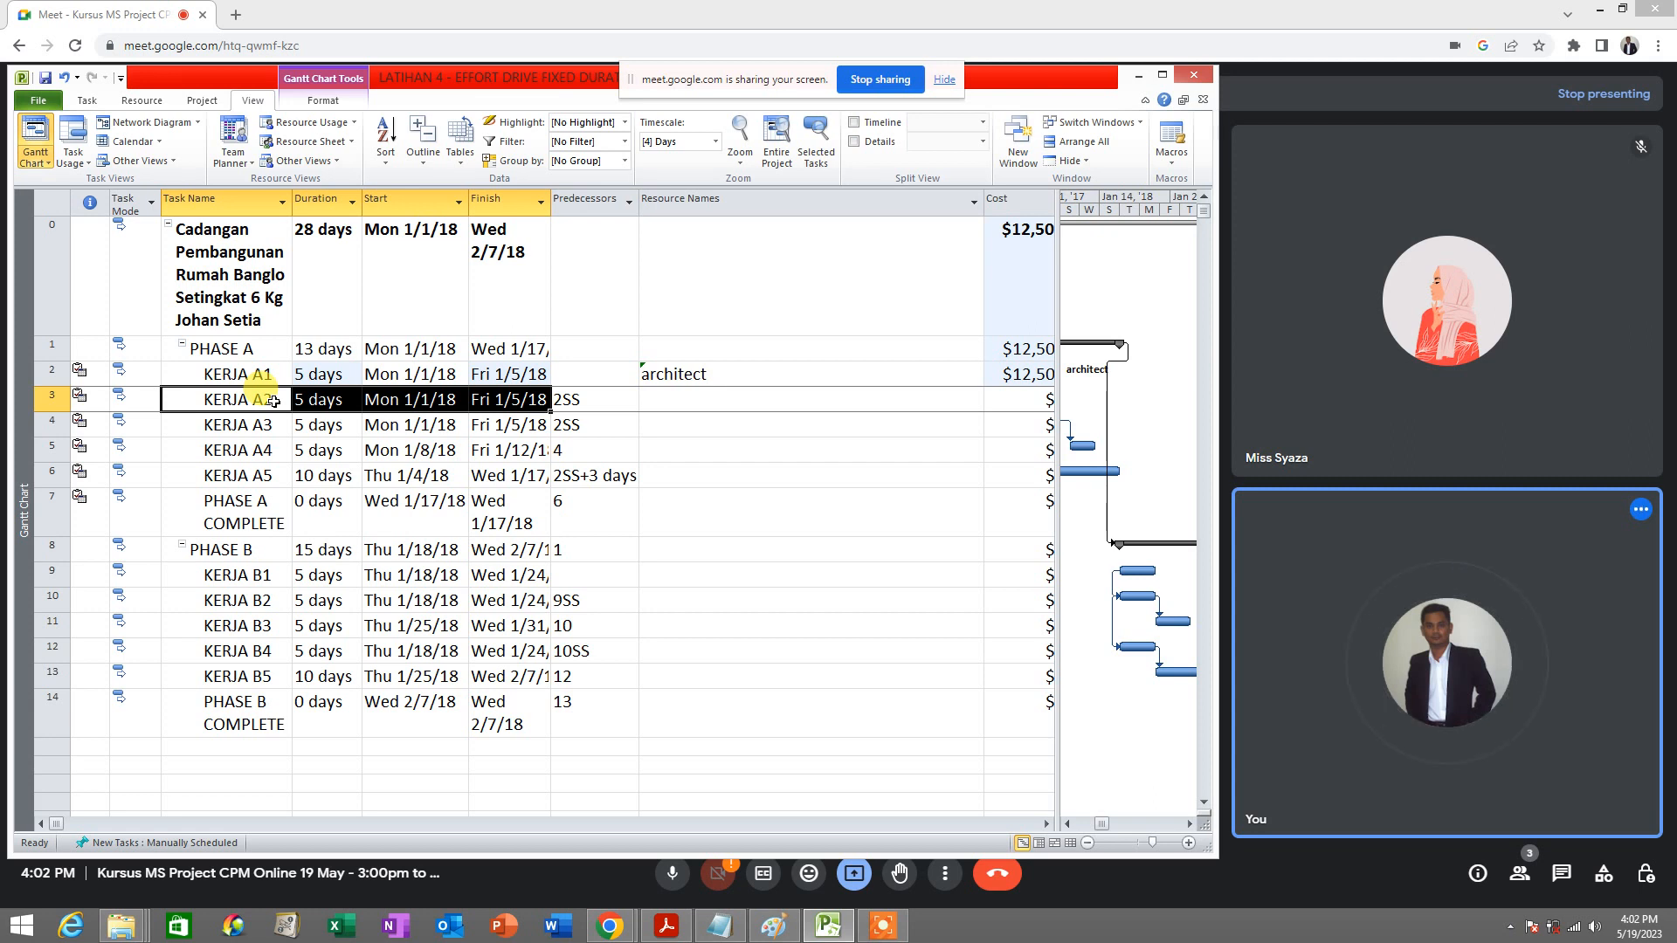
Step: Set the task type of KERJA A2 to Fixed Duration in its advanced task information
right_click(273, 401)
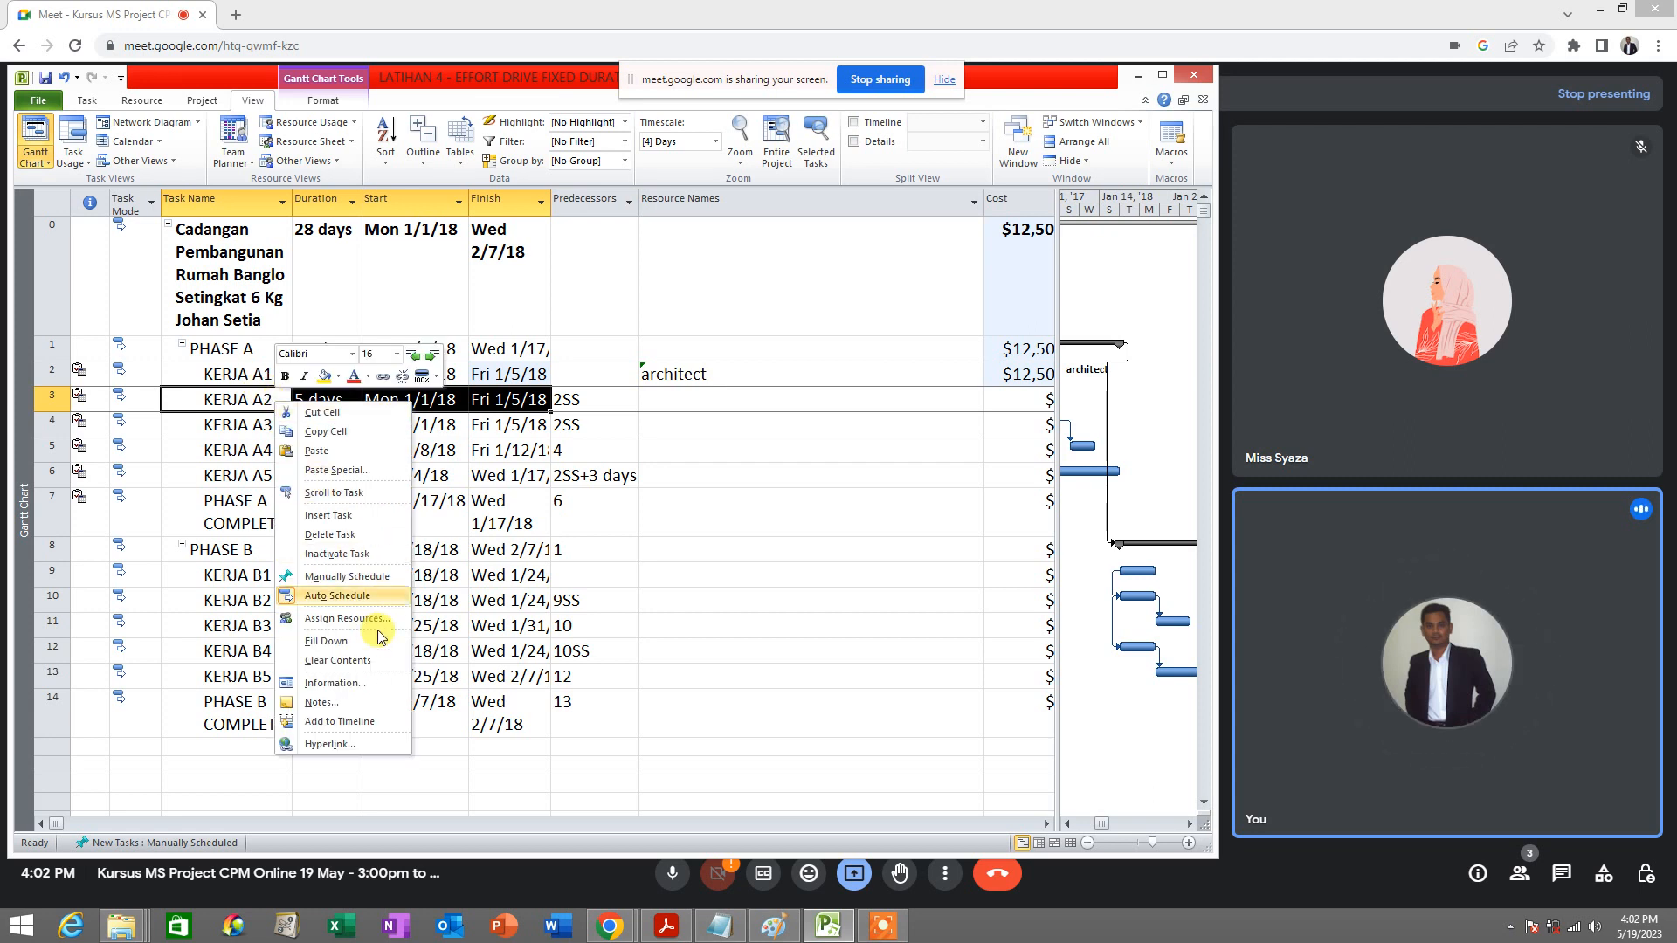
left_click(378, 684)
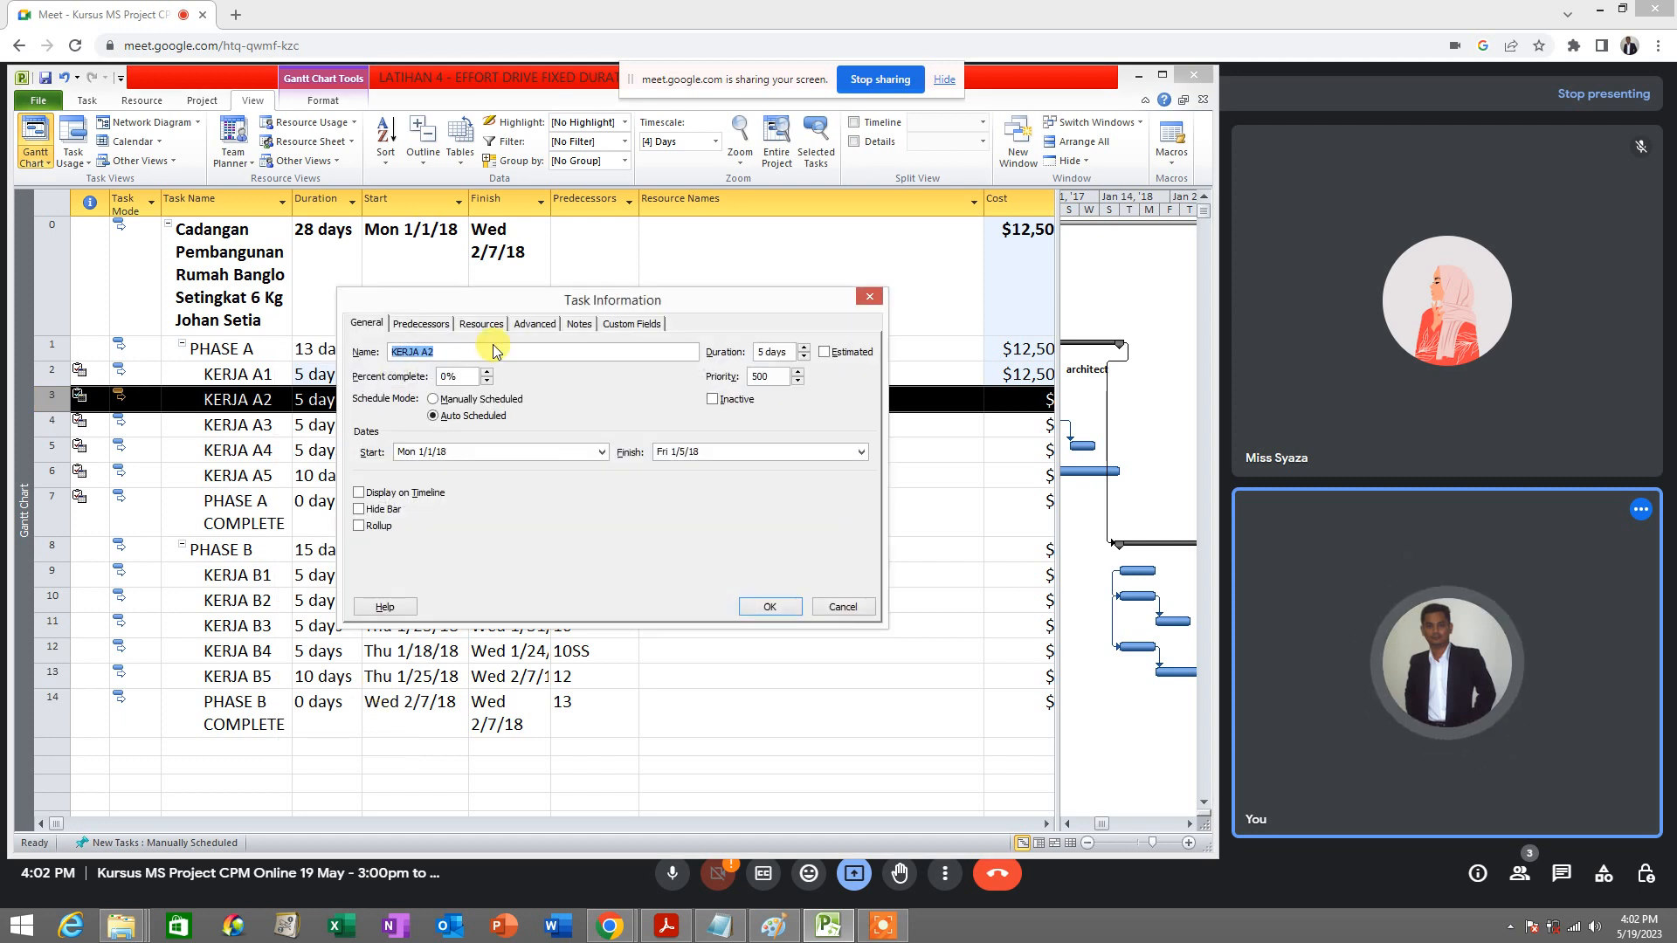
left_click(534, 323)
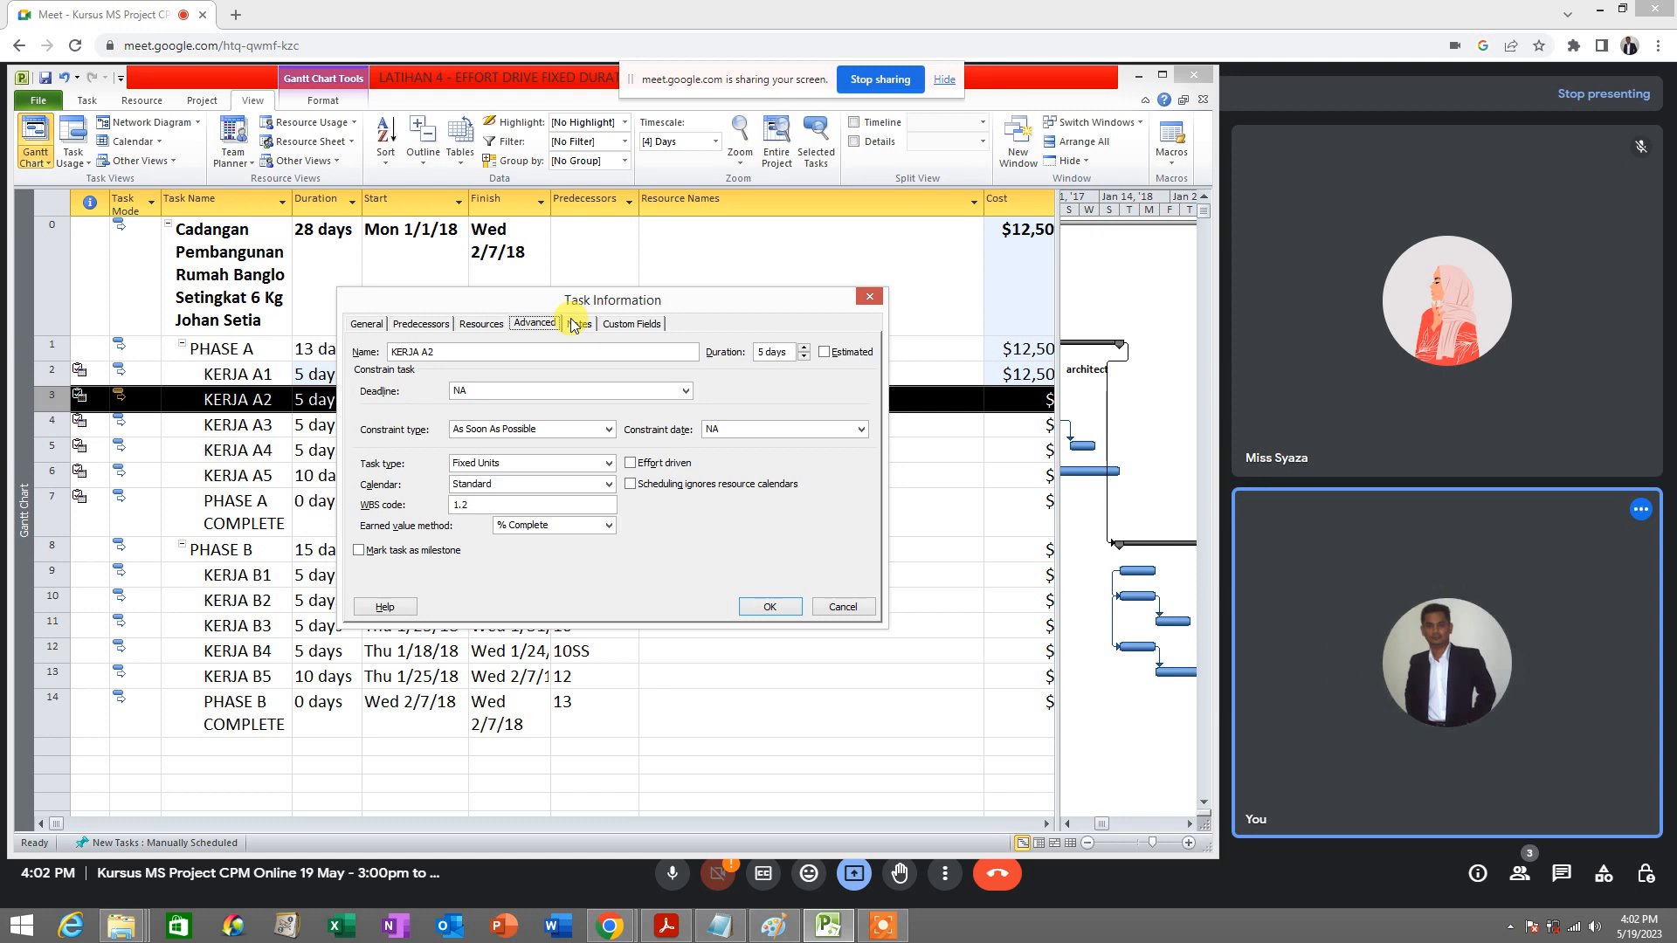
left_click(555, 463)
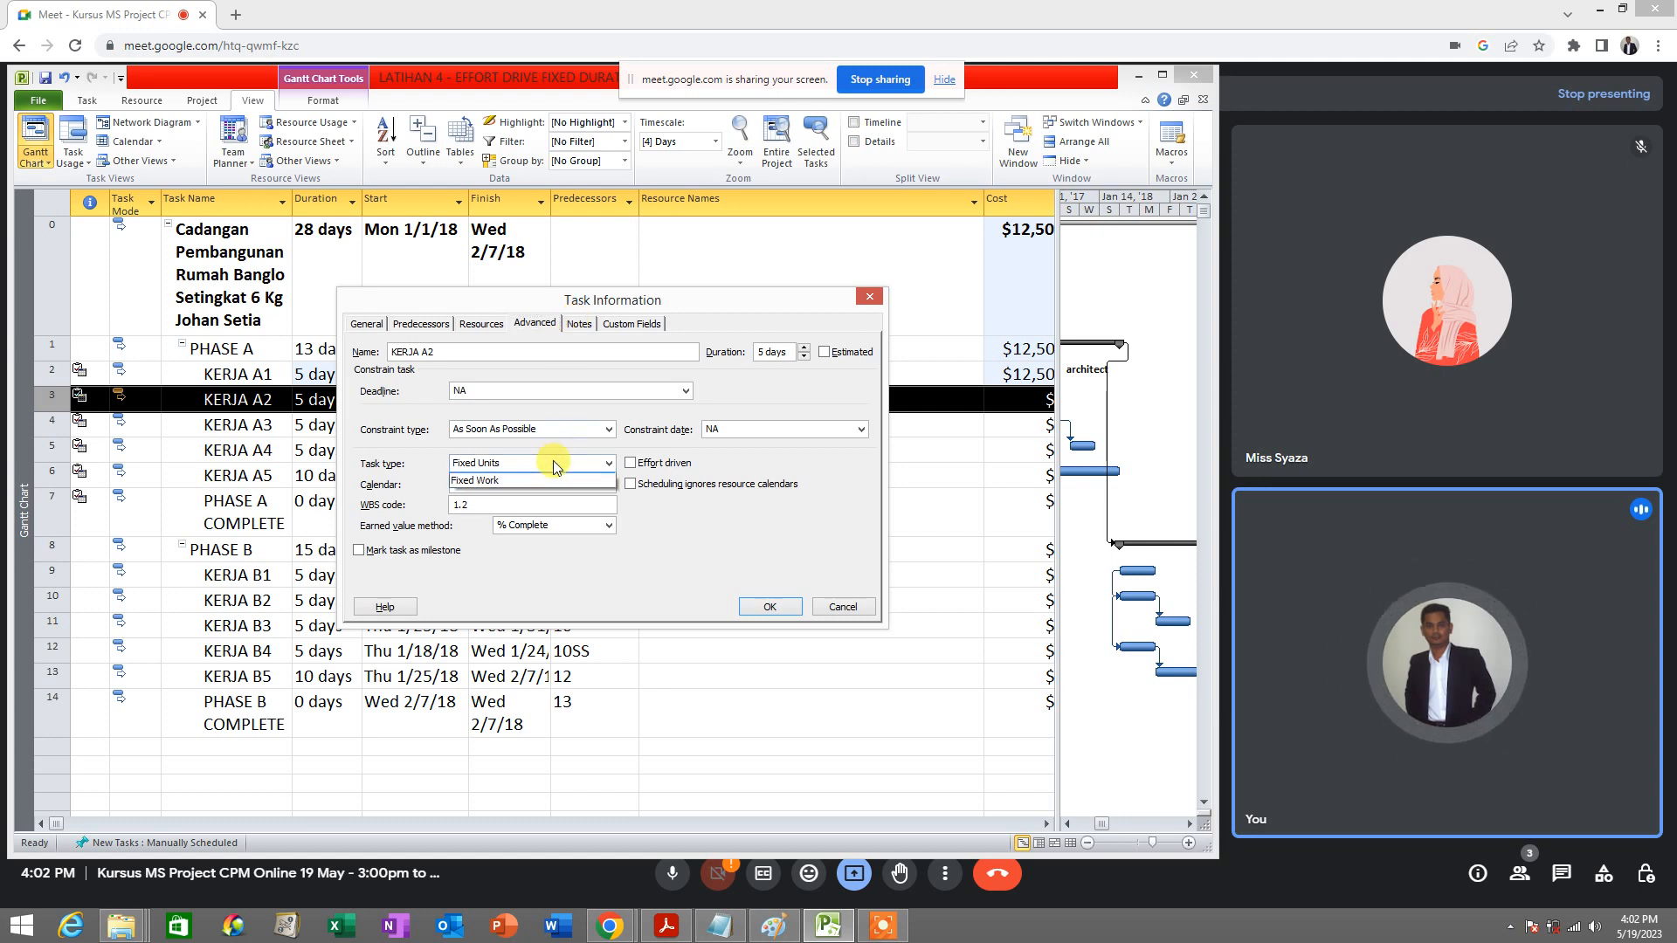
left_click(554, 463)
left_click(553, 464)
left_click(552, 463)
left_click(552, 467)
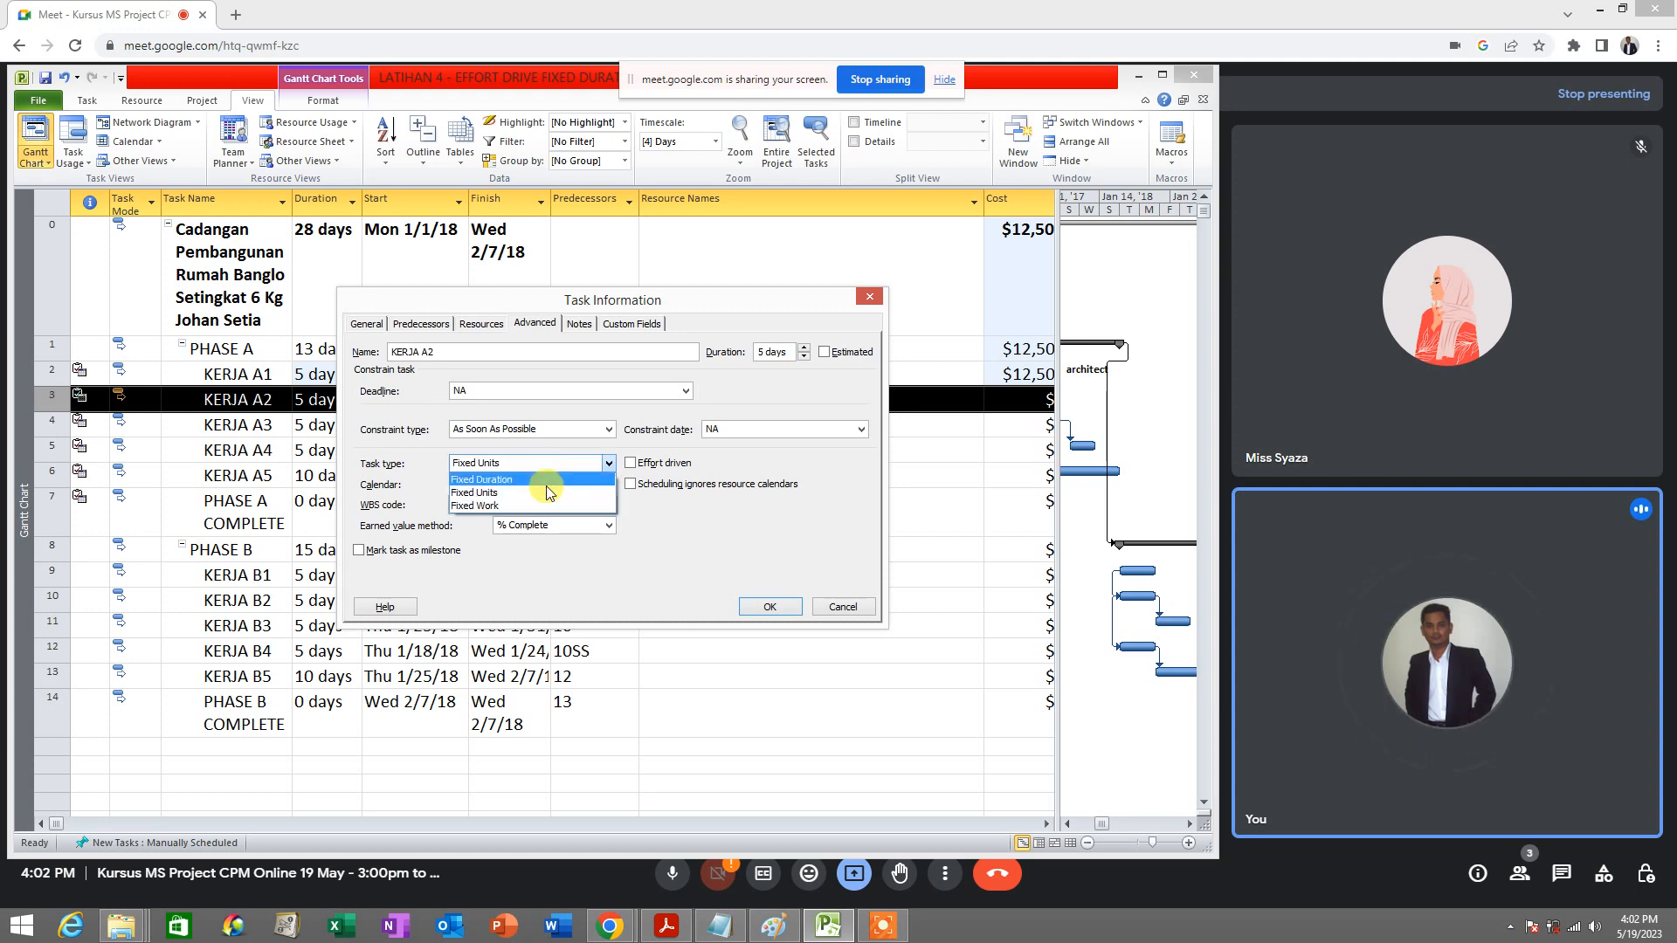
left_click(554, 464)
left_click(553, 463)
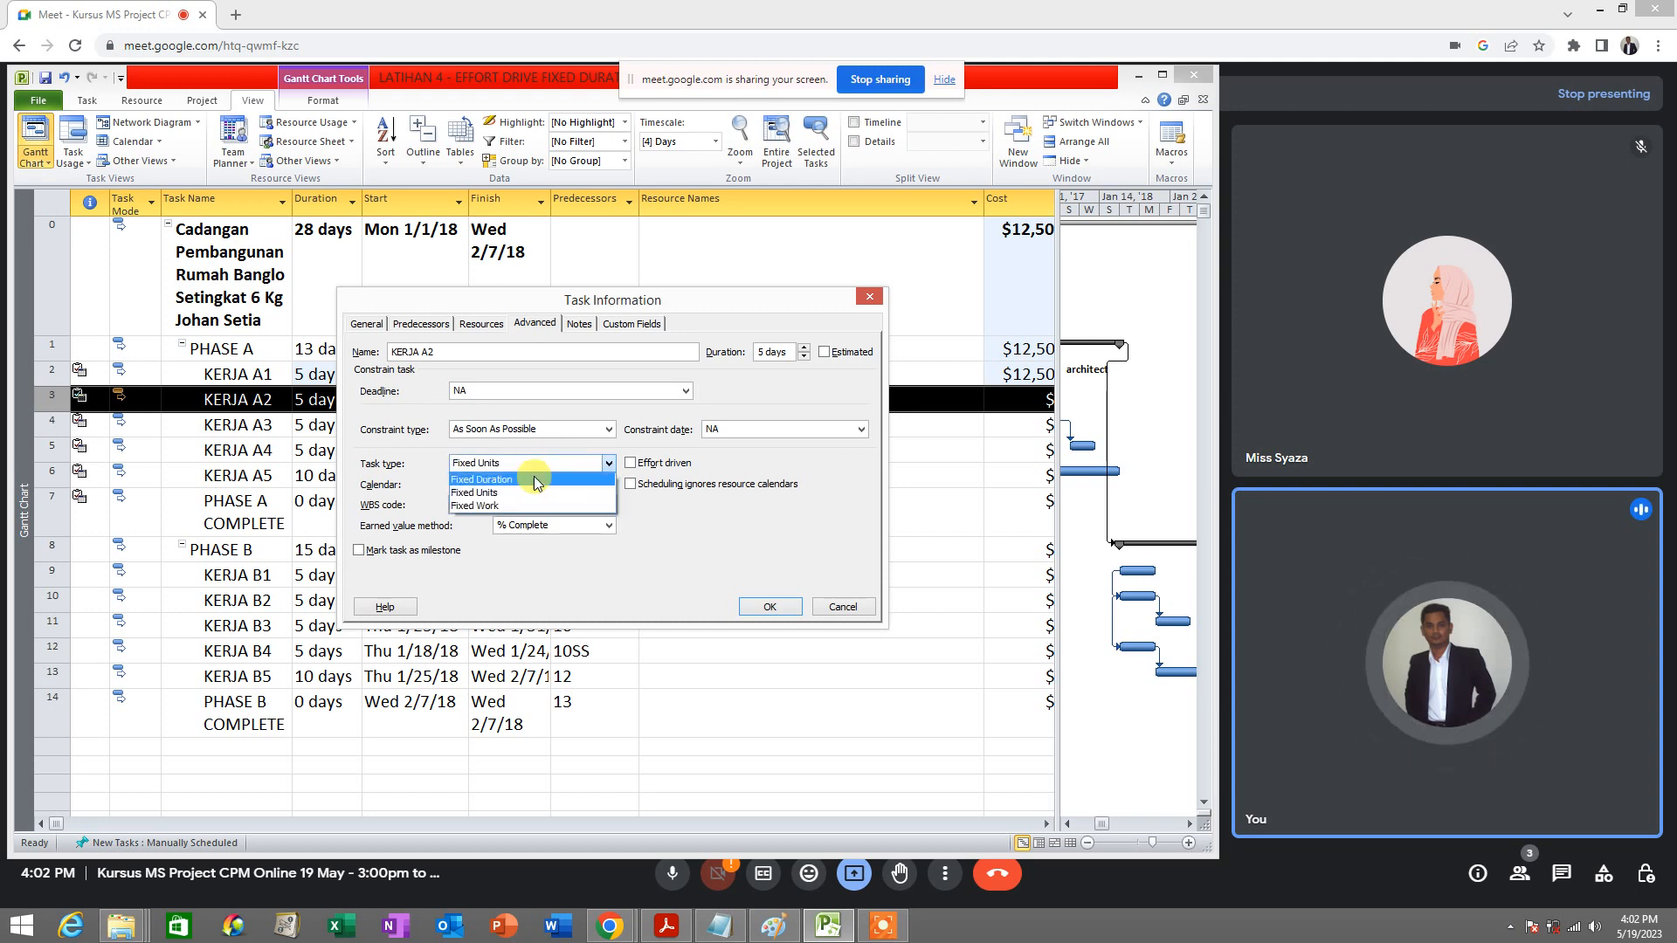
left_click(512, 479)
left_click(515, 464)
left_click(514, 479)
left_click(527, 464)
left_click(527, 464)
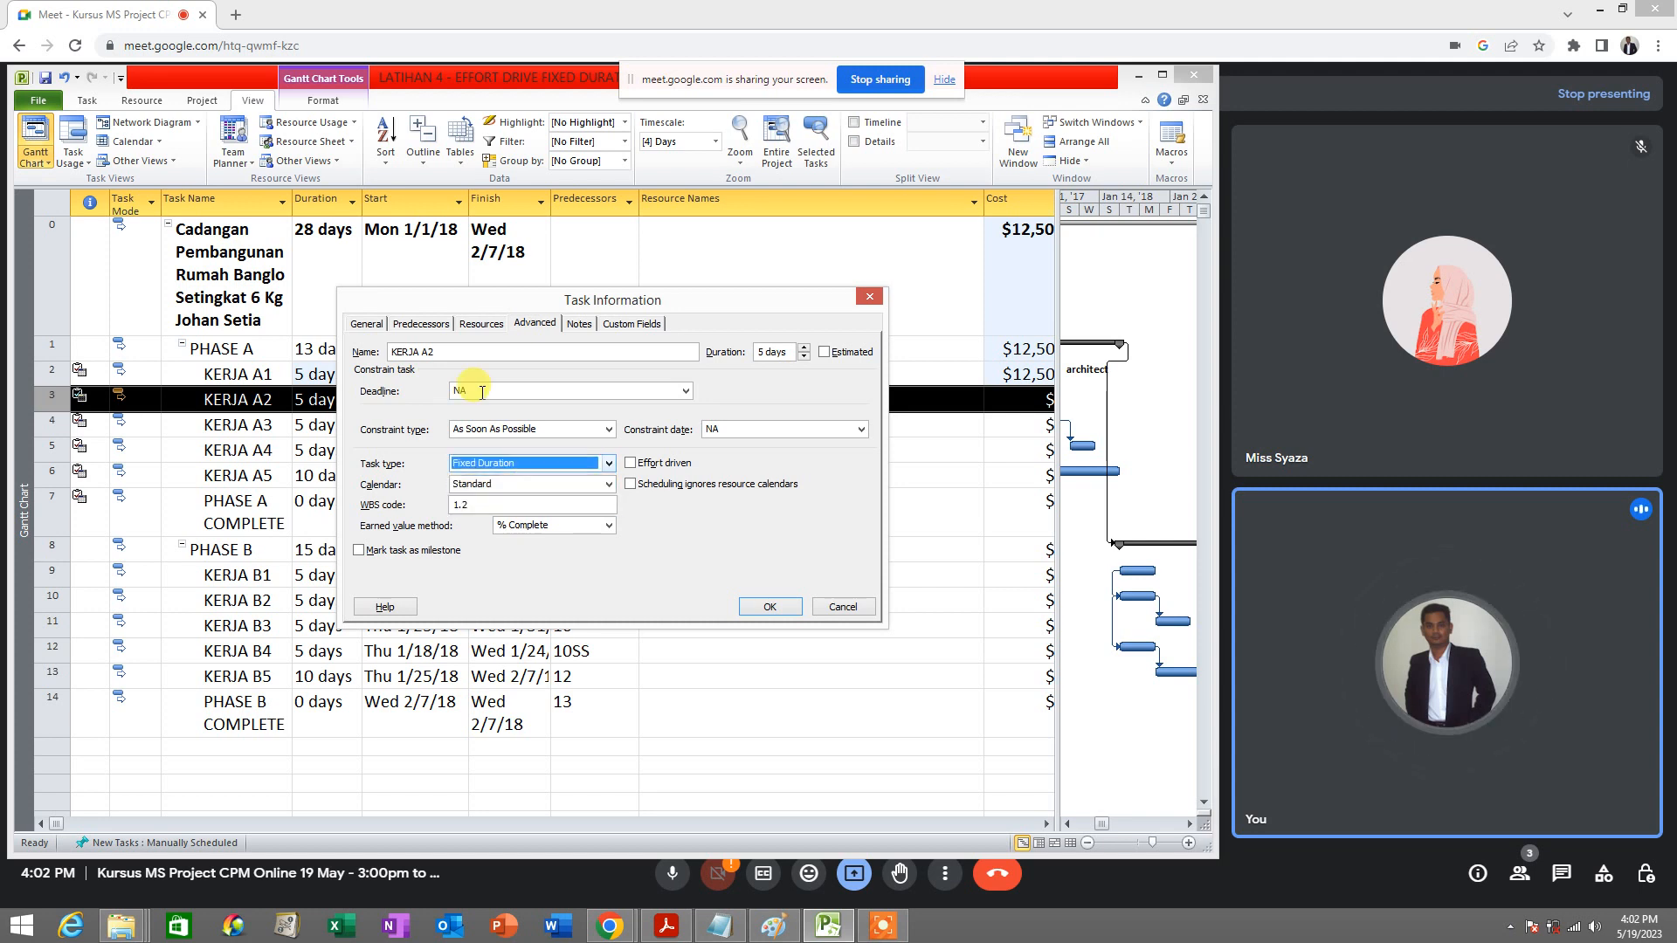
left_click(535, 323)
left_click(533, 467)
left_click(524, 479)
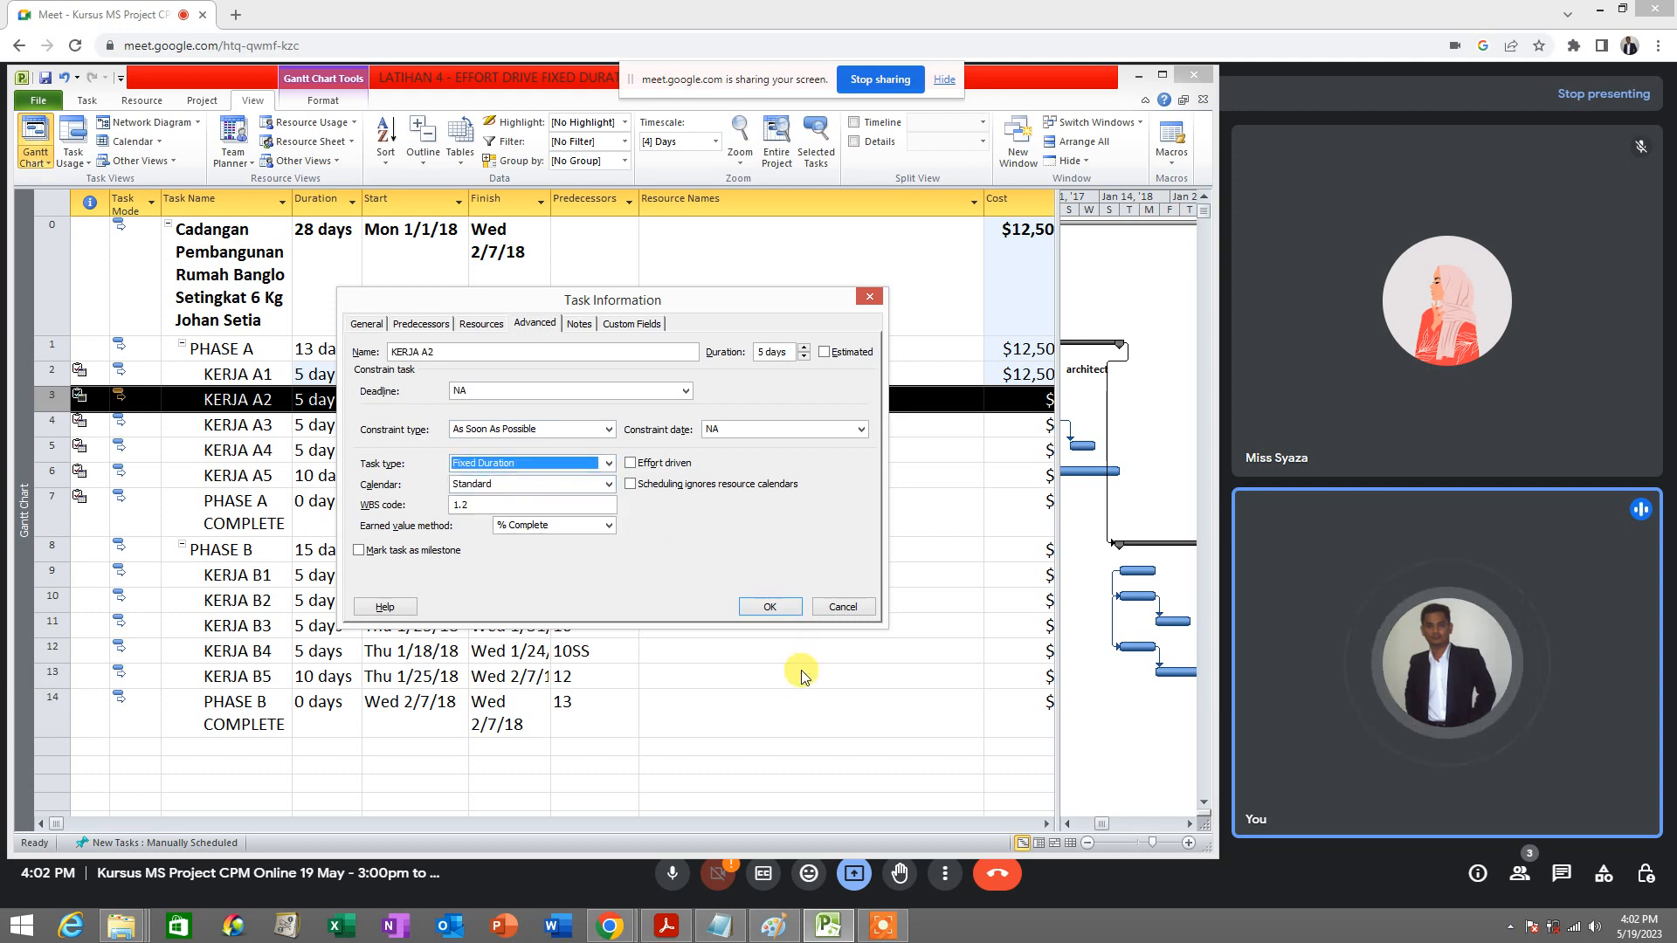
left_click(770, 608)
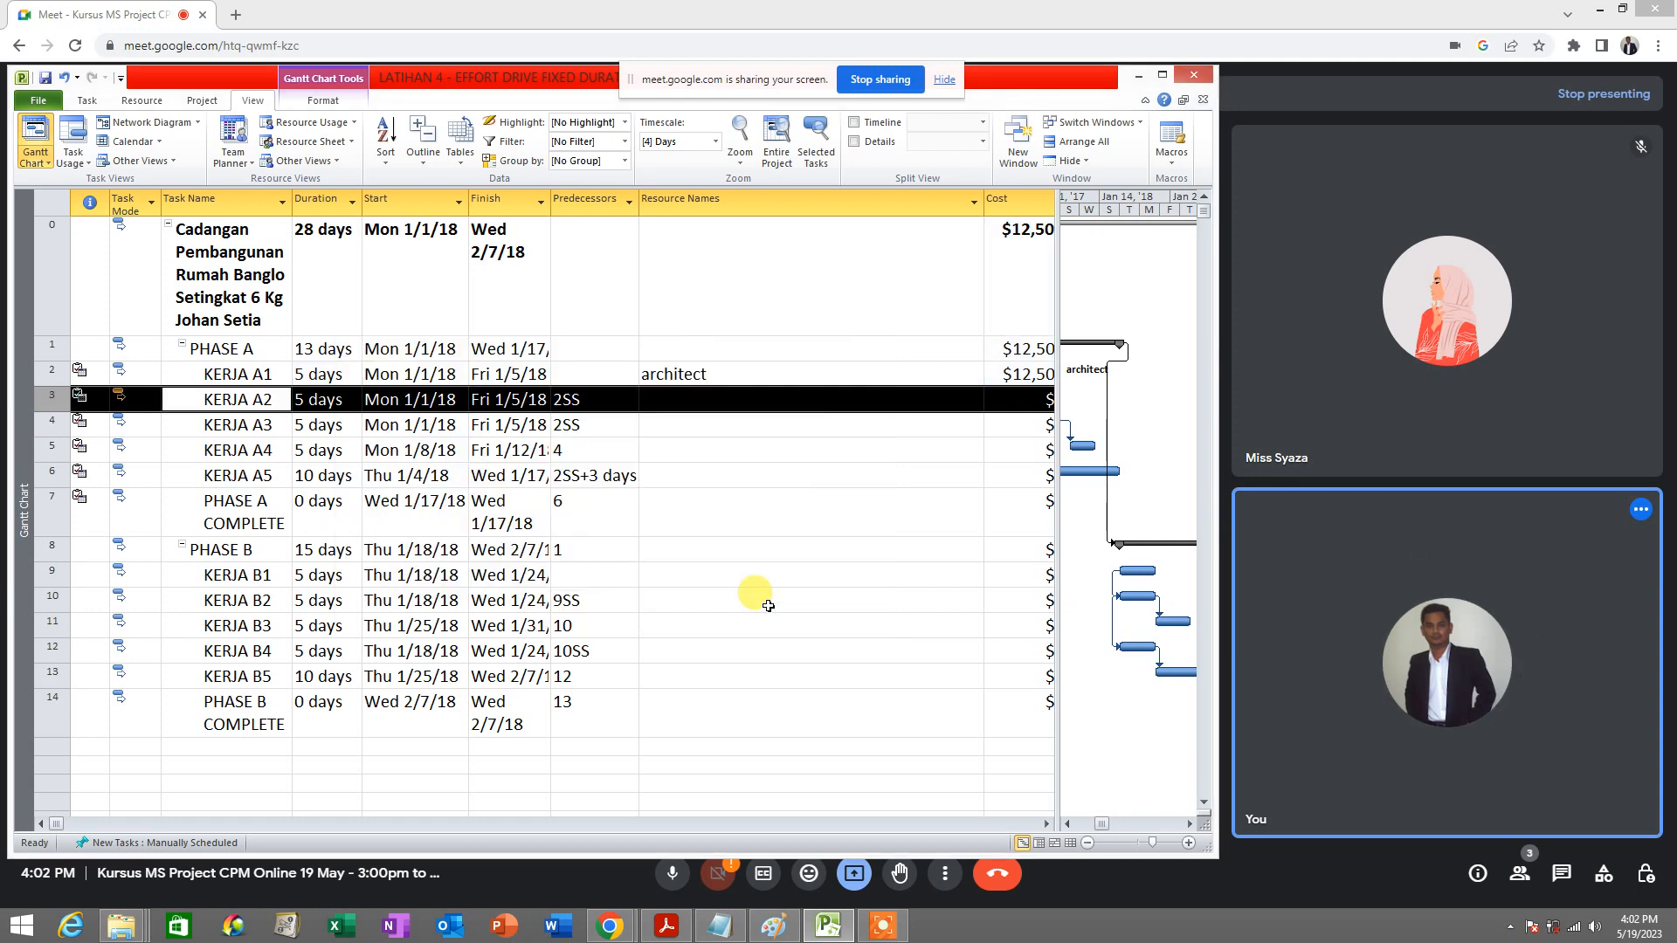
Step: Assign the concrete contractor and the architect as resources of KERJA A2
left_click(786, 399)
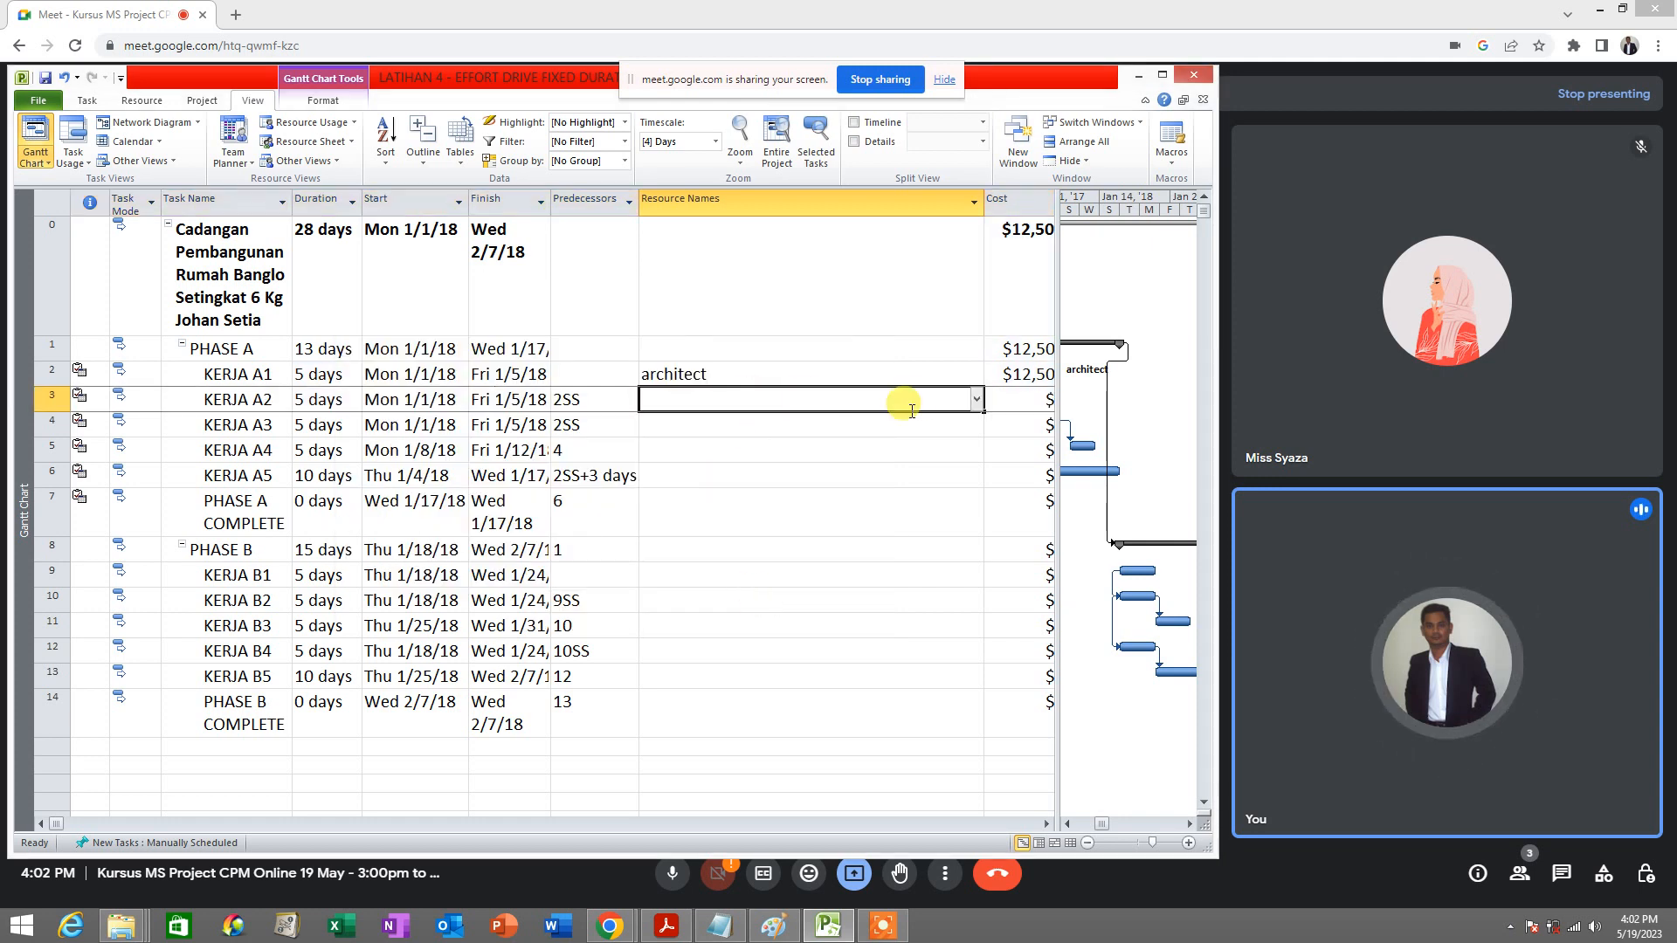
left_click(973, 400)
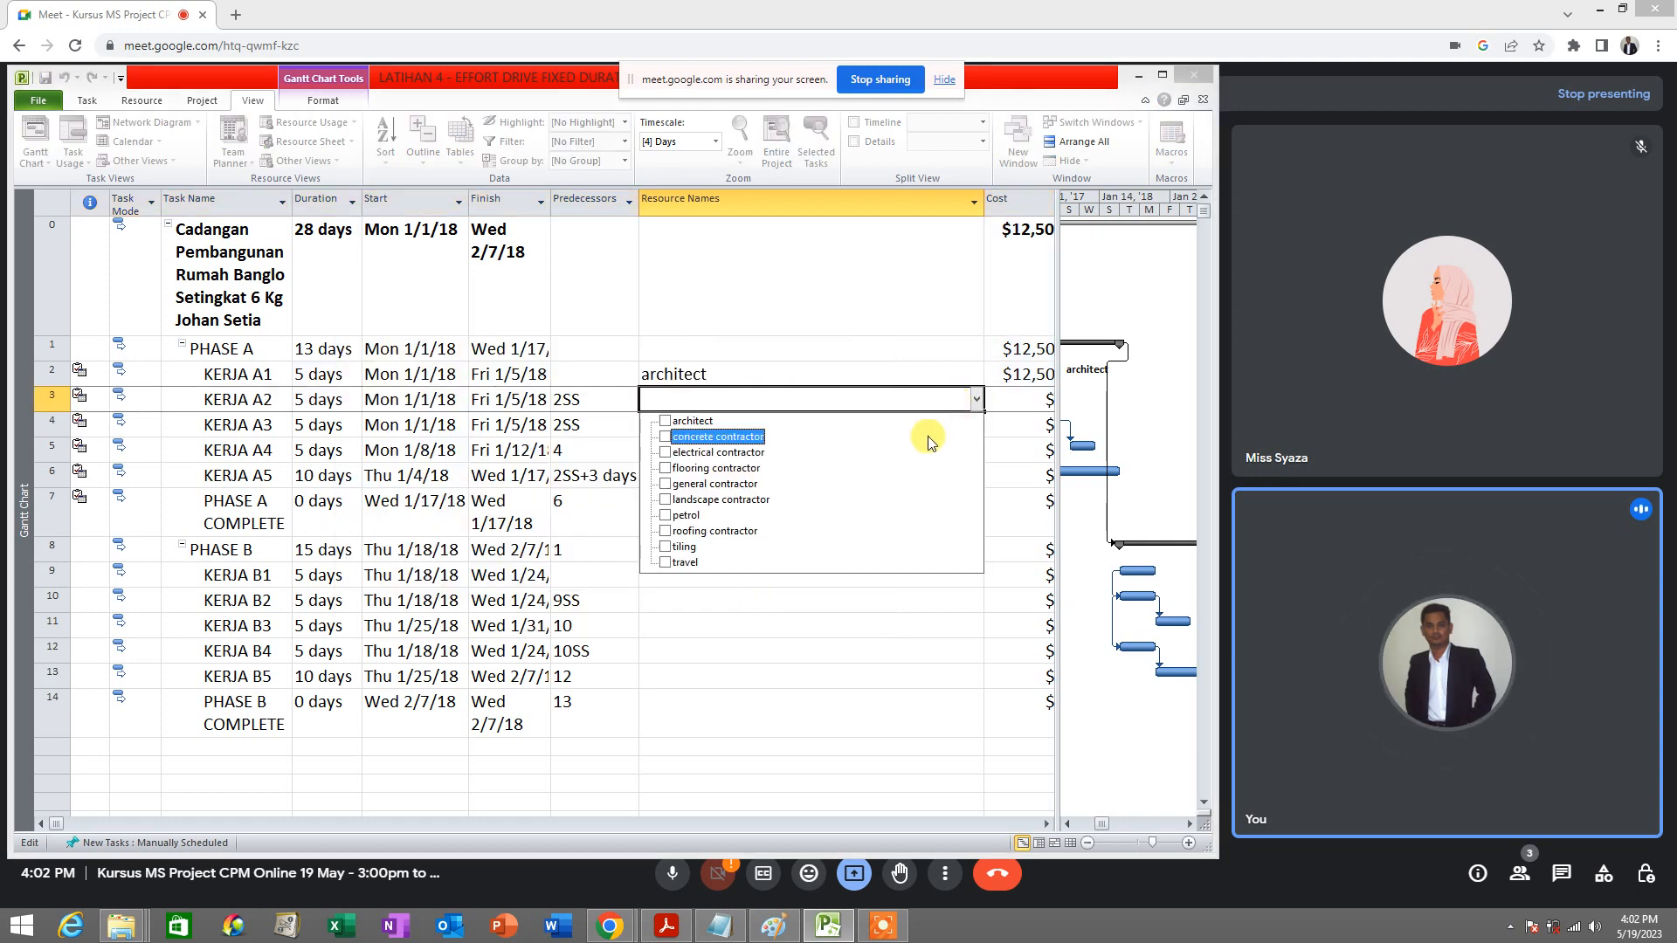
key("Return")
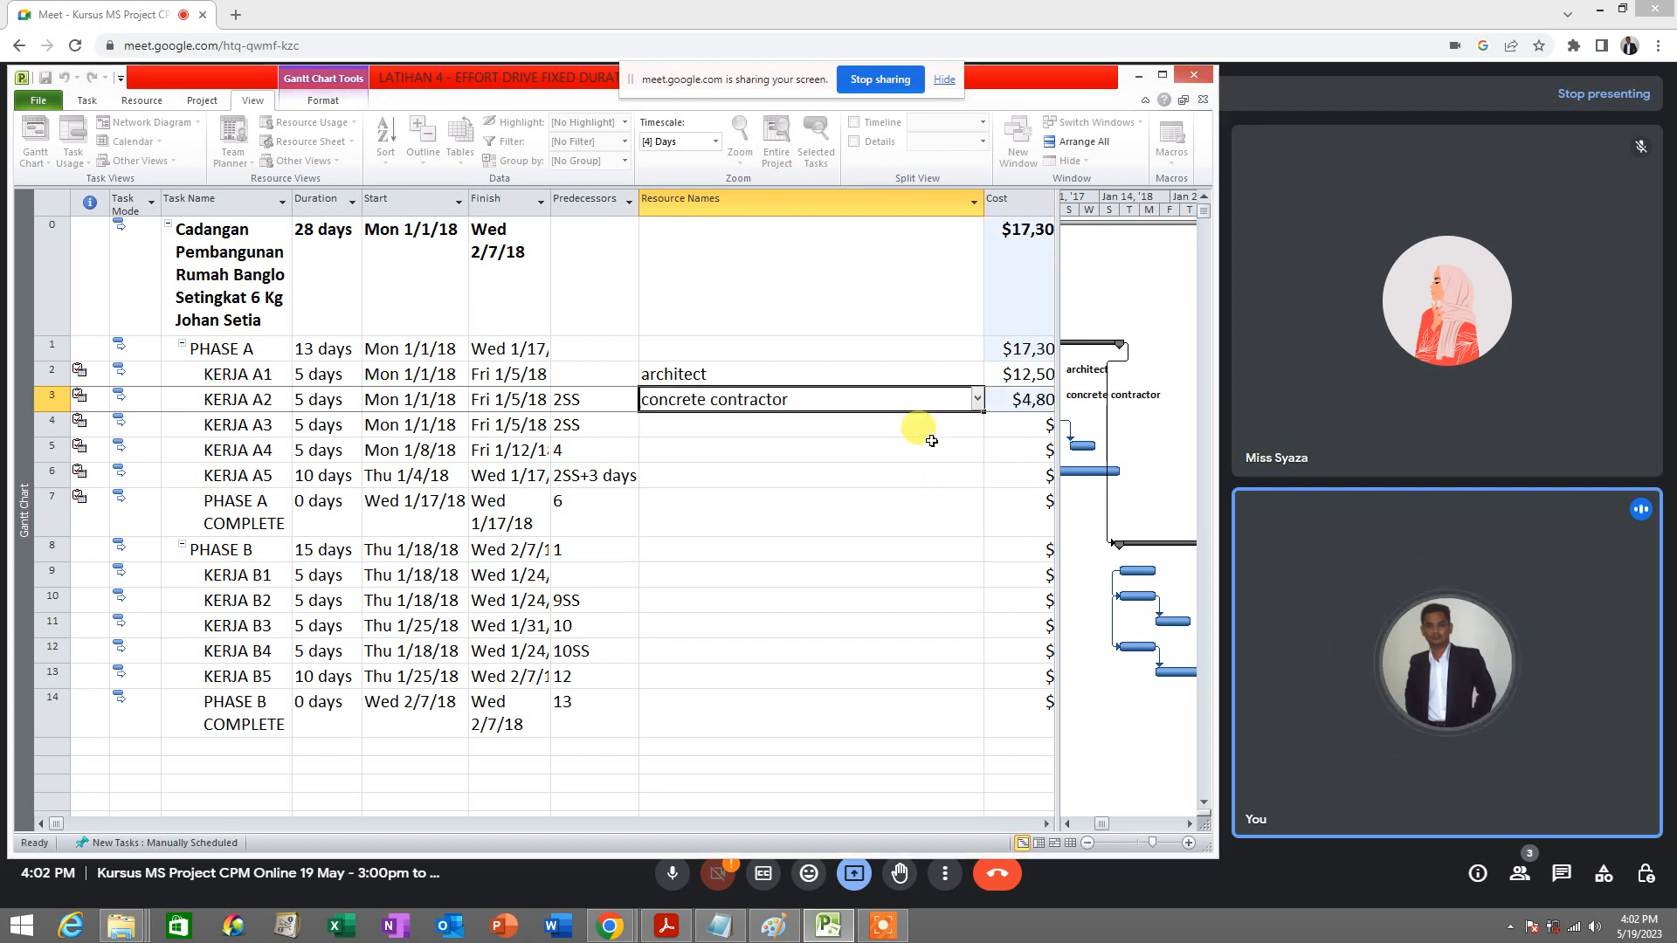
left_click(976, 399)
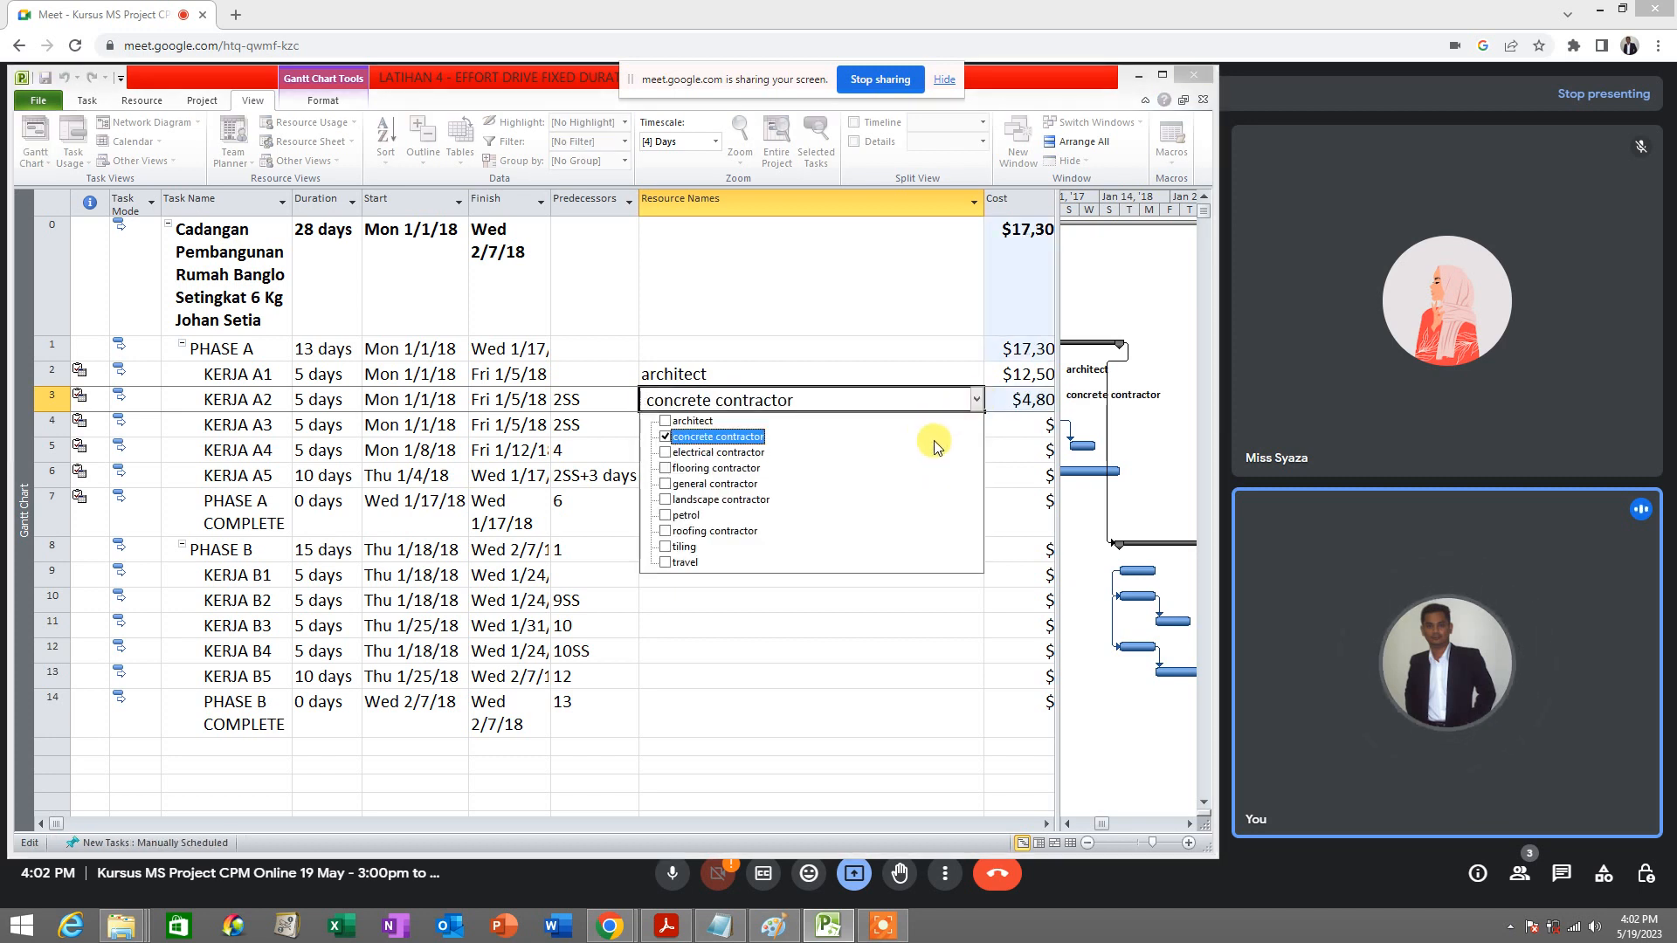
key("Return")
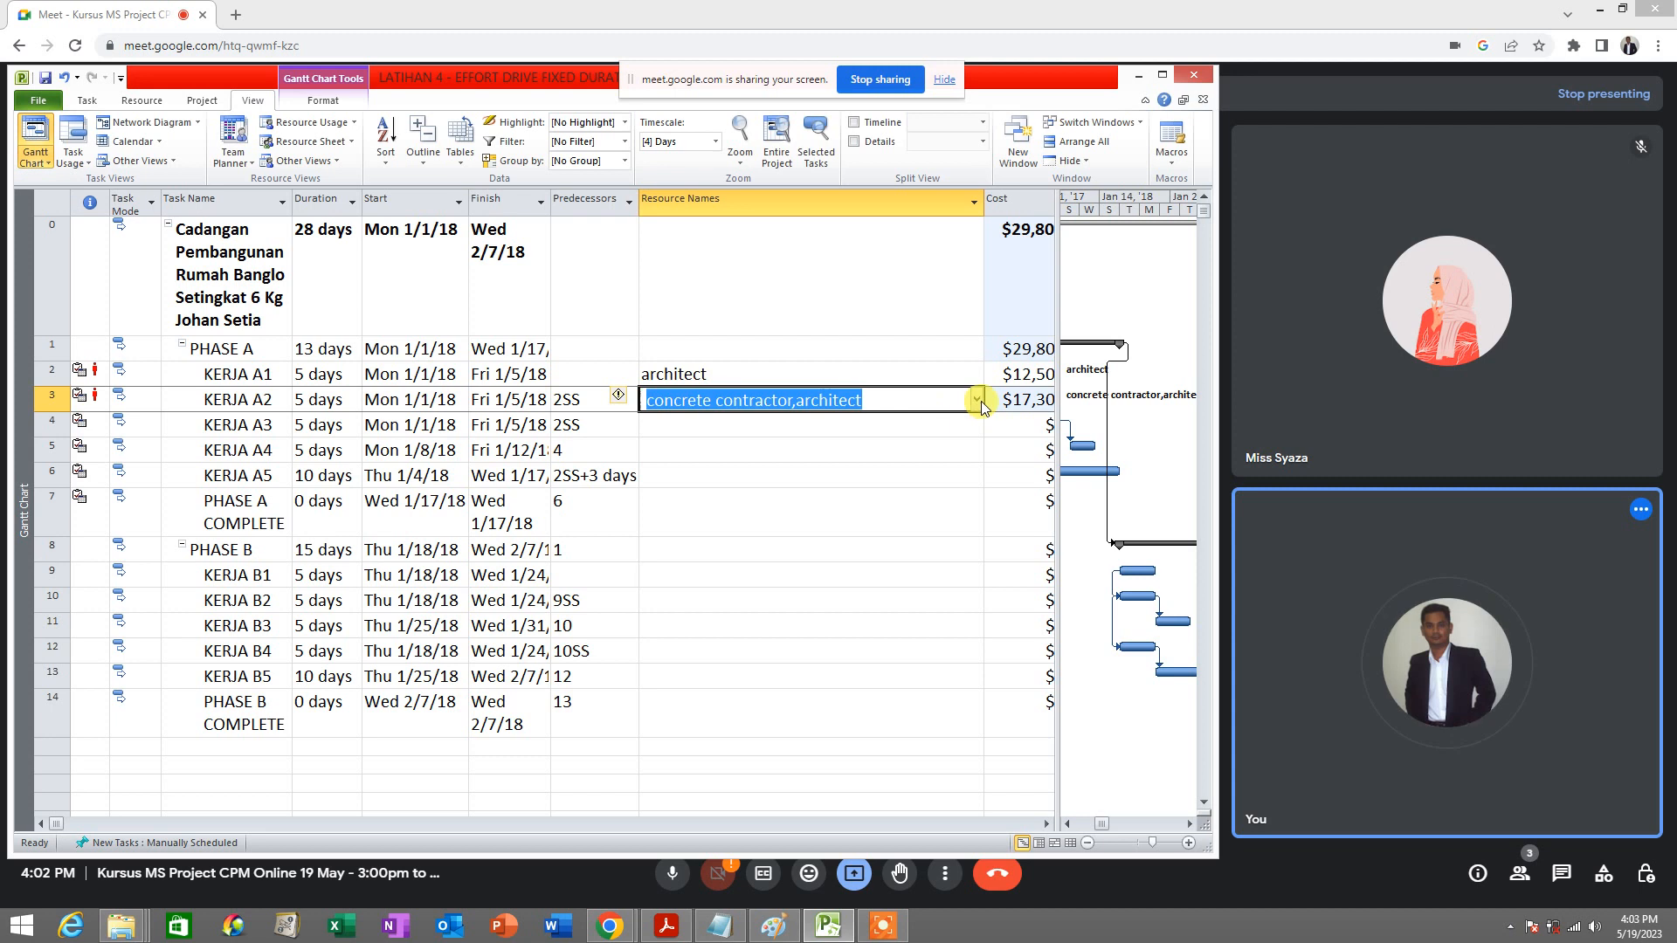
Step: Add the electrical contractor, flooring contractor and general contractor to the resources of KERJA A2
left_click(975, 399)
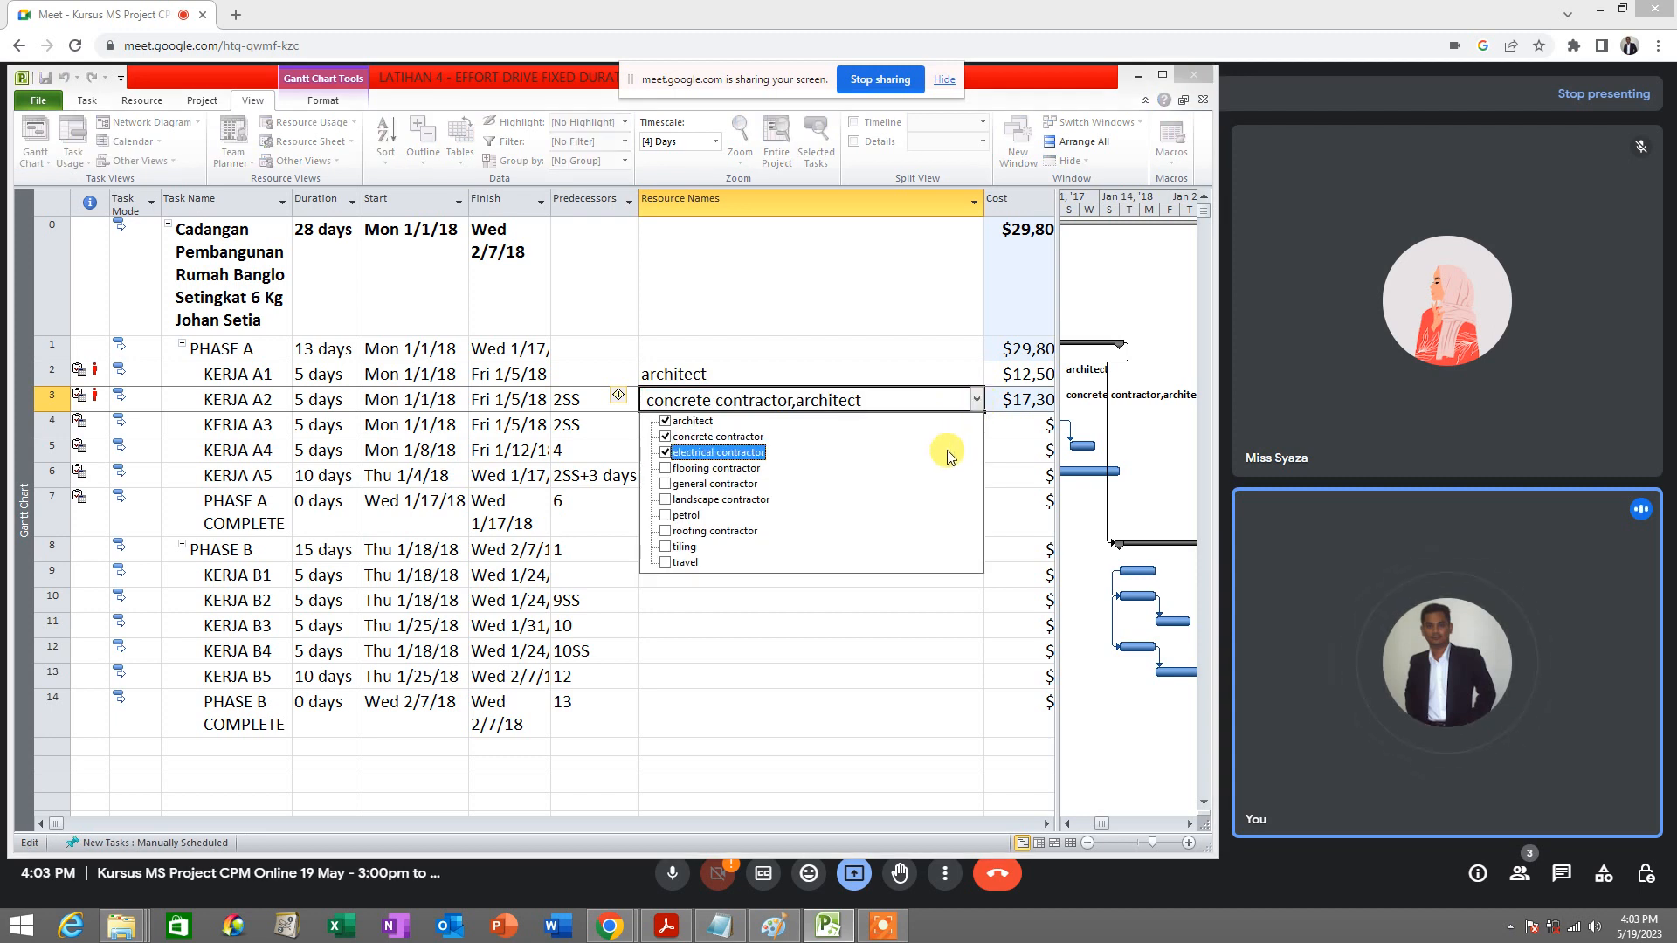
key("Return")
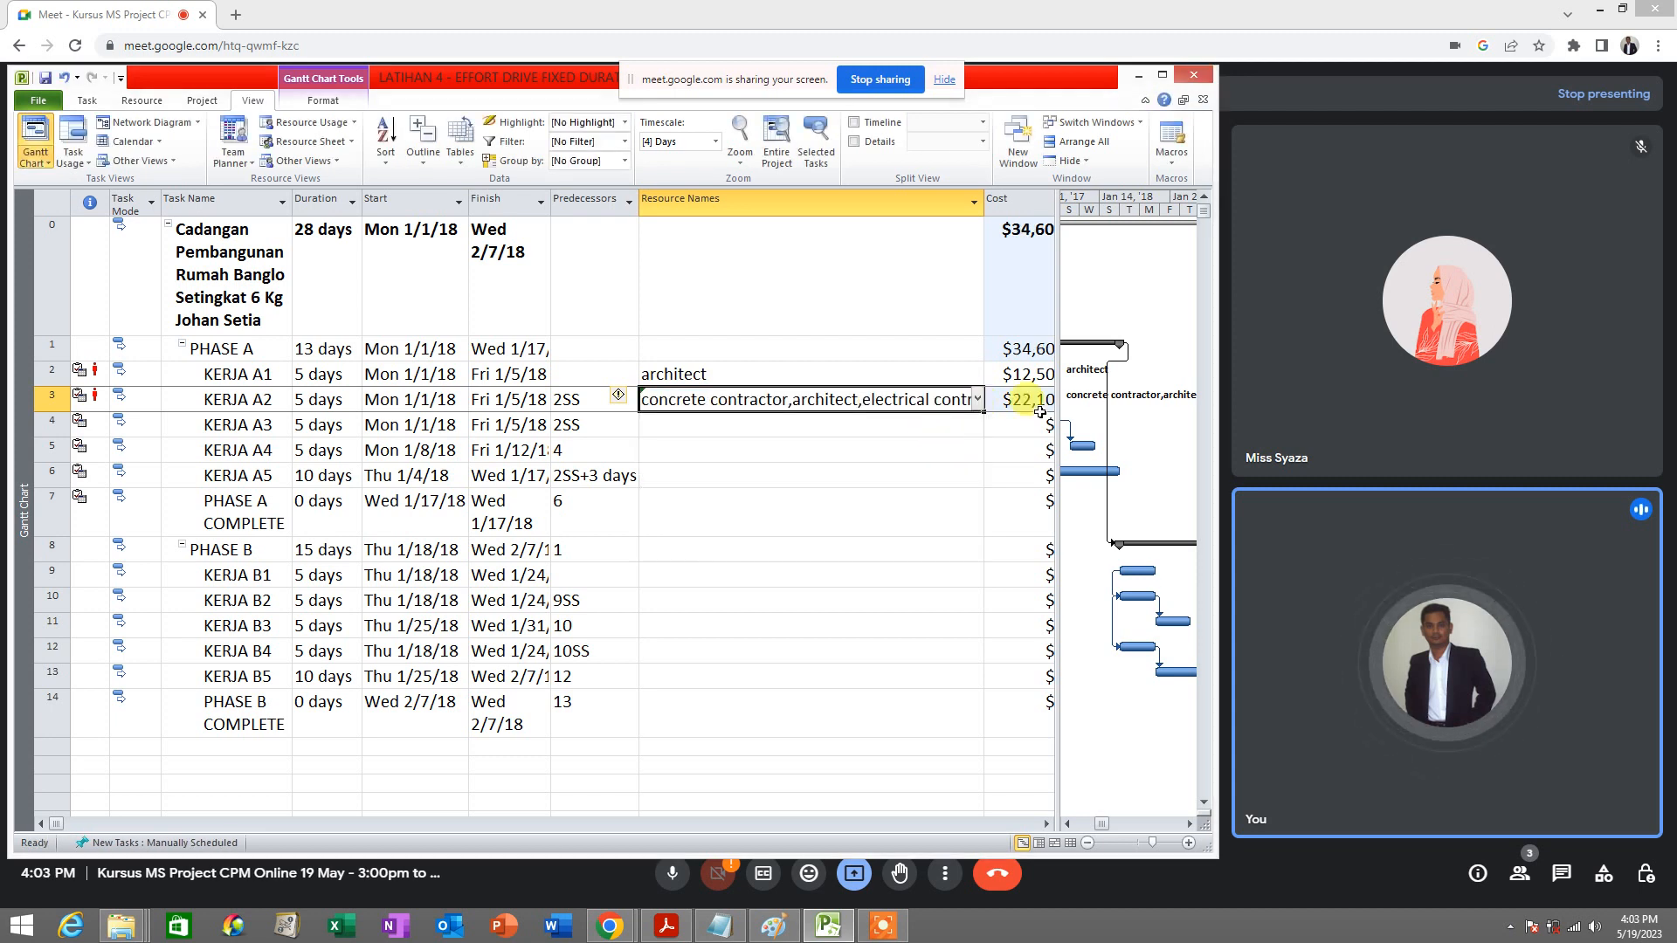
left_click(976, 399)
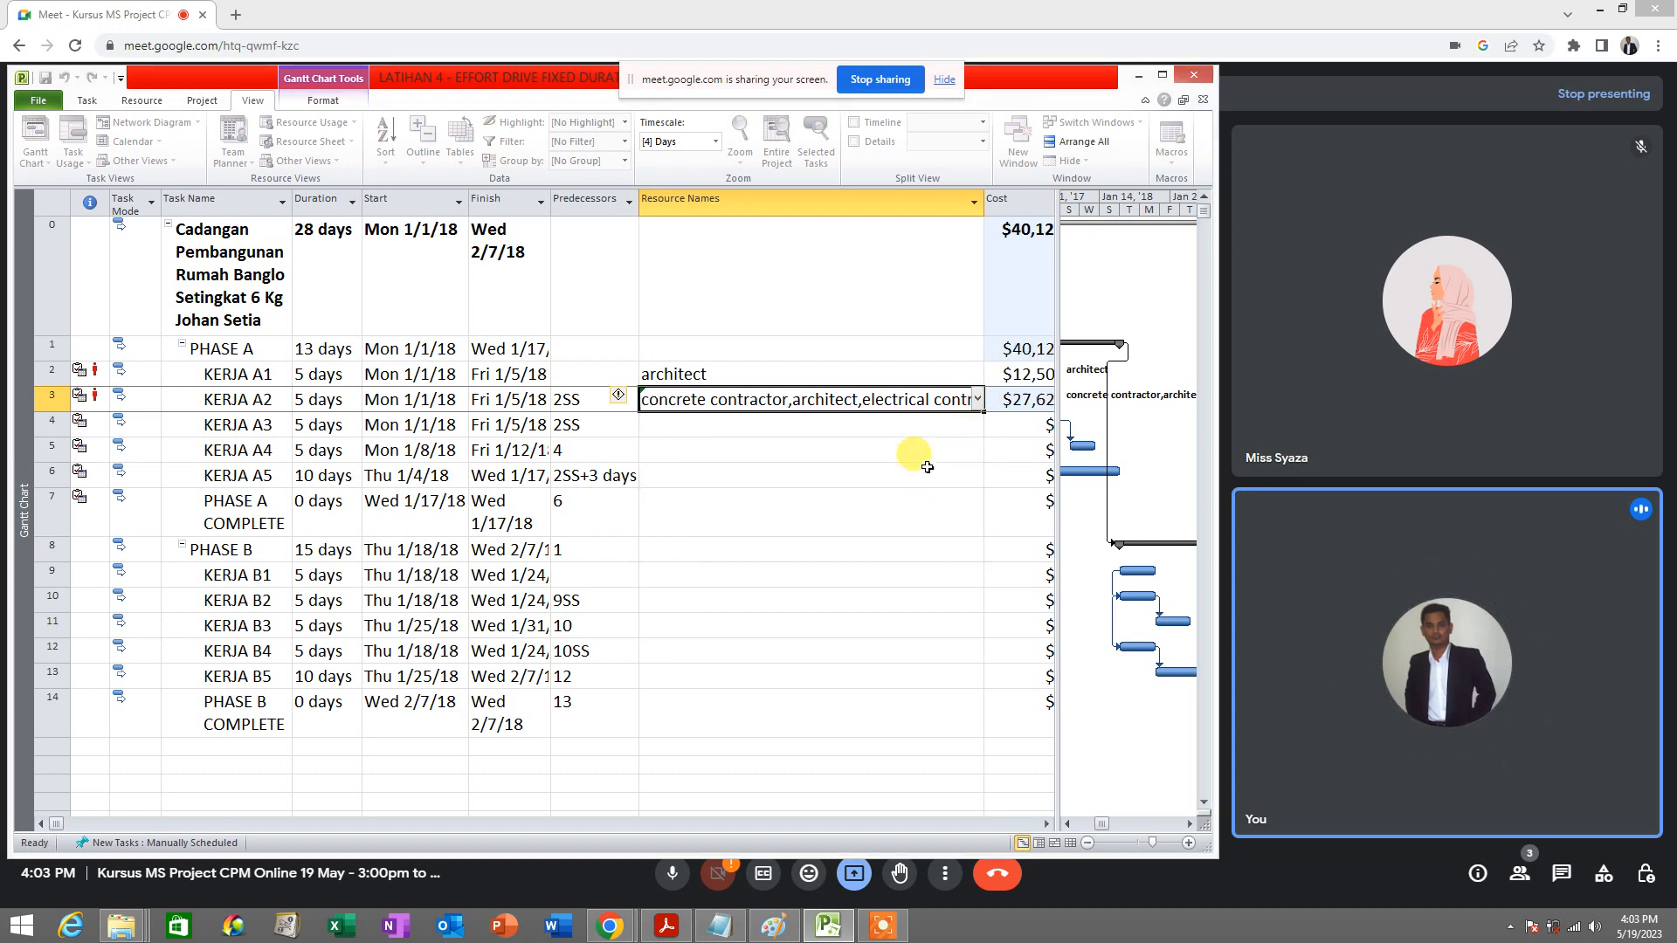
key("Return")
left_click(976, 400)
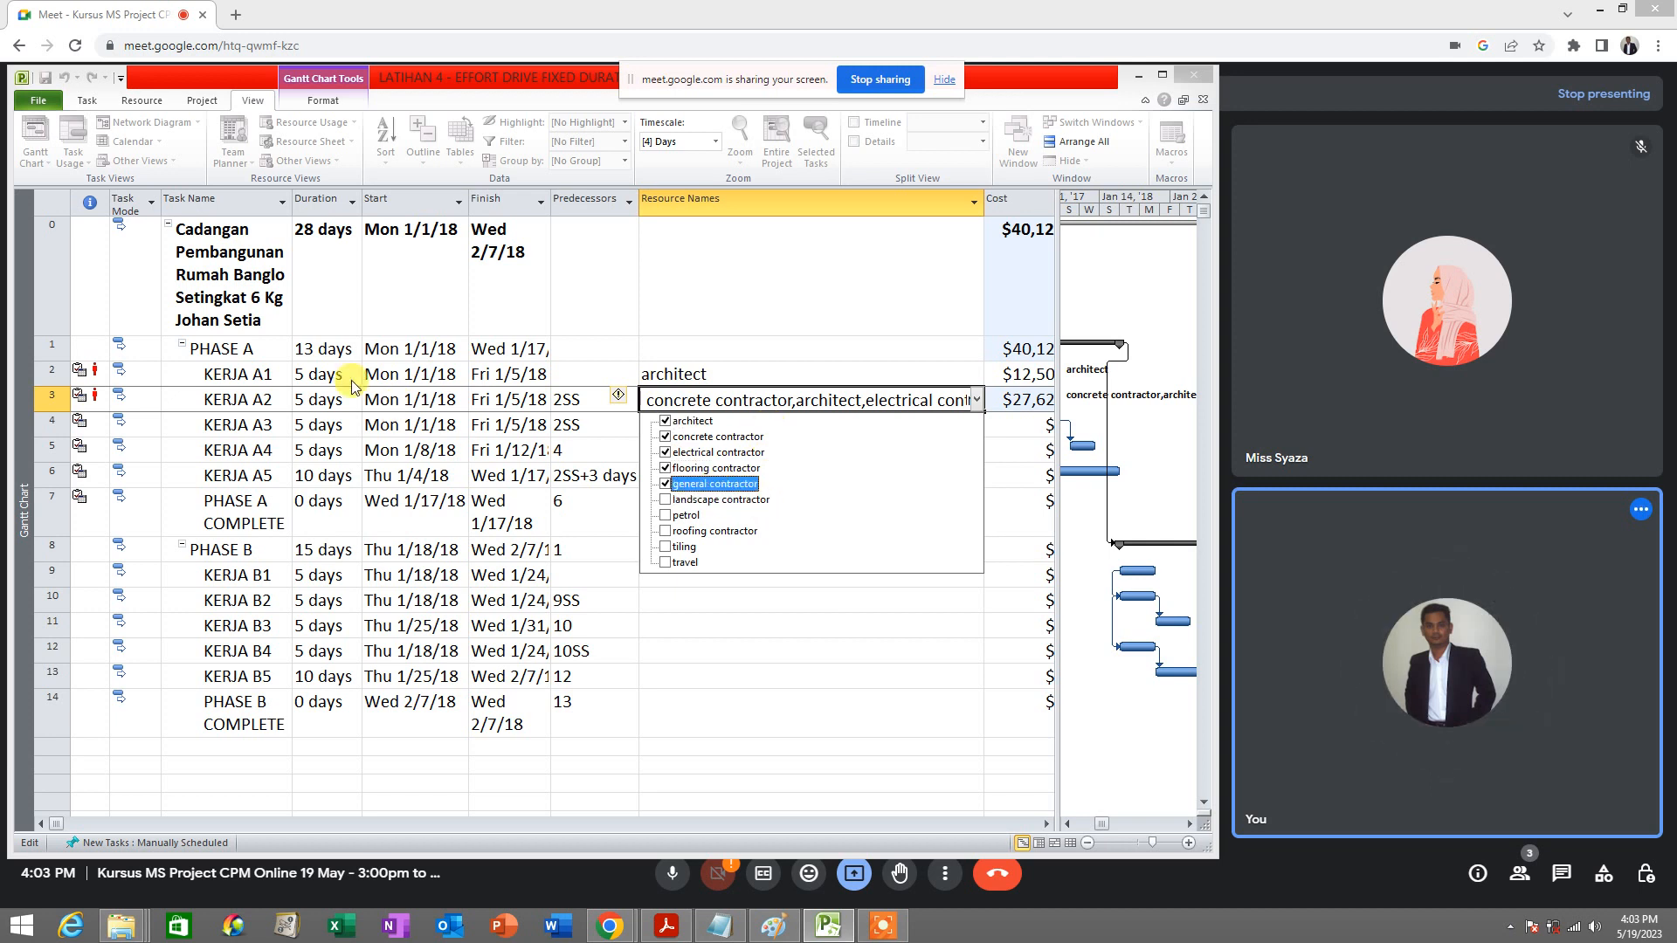
left_click(311, 406)
Step: Review the task type options in the advanced task information of KERJA A2, keeping Fixed Duration
left_click(262, 402)
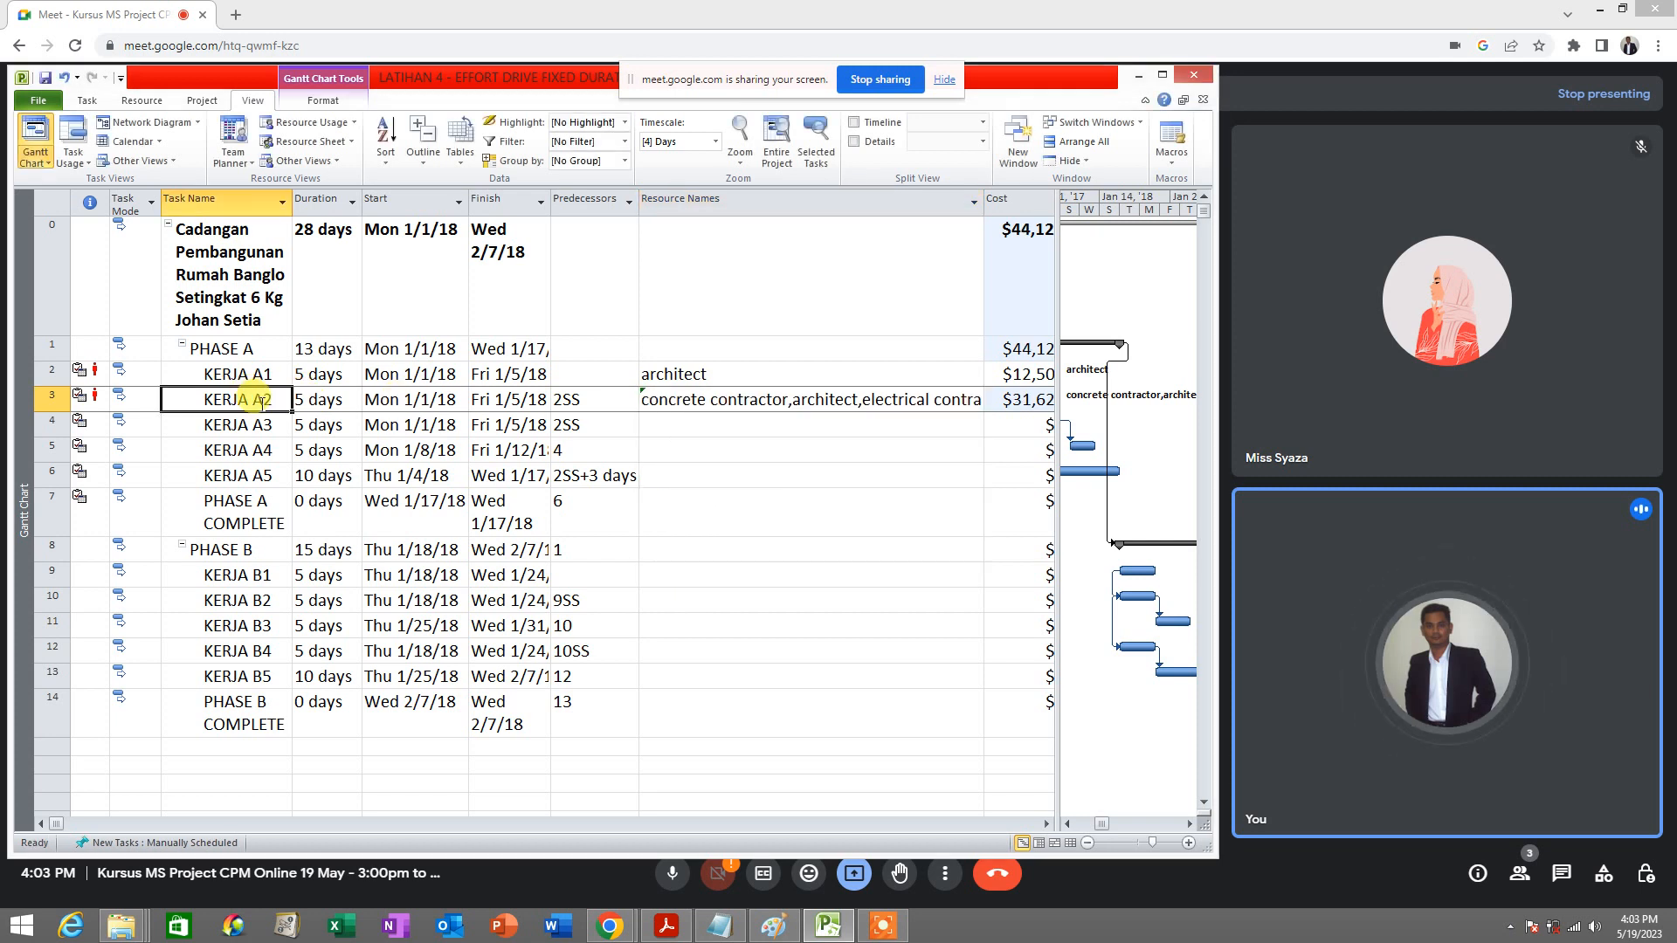
right_click(262, 402)
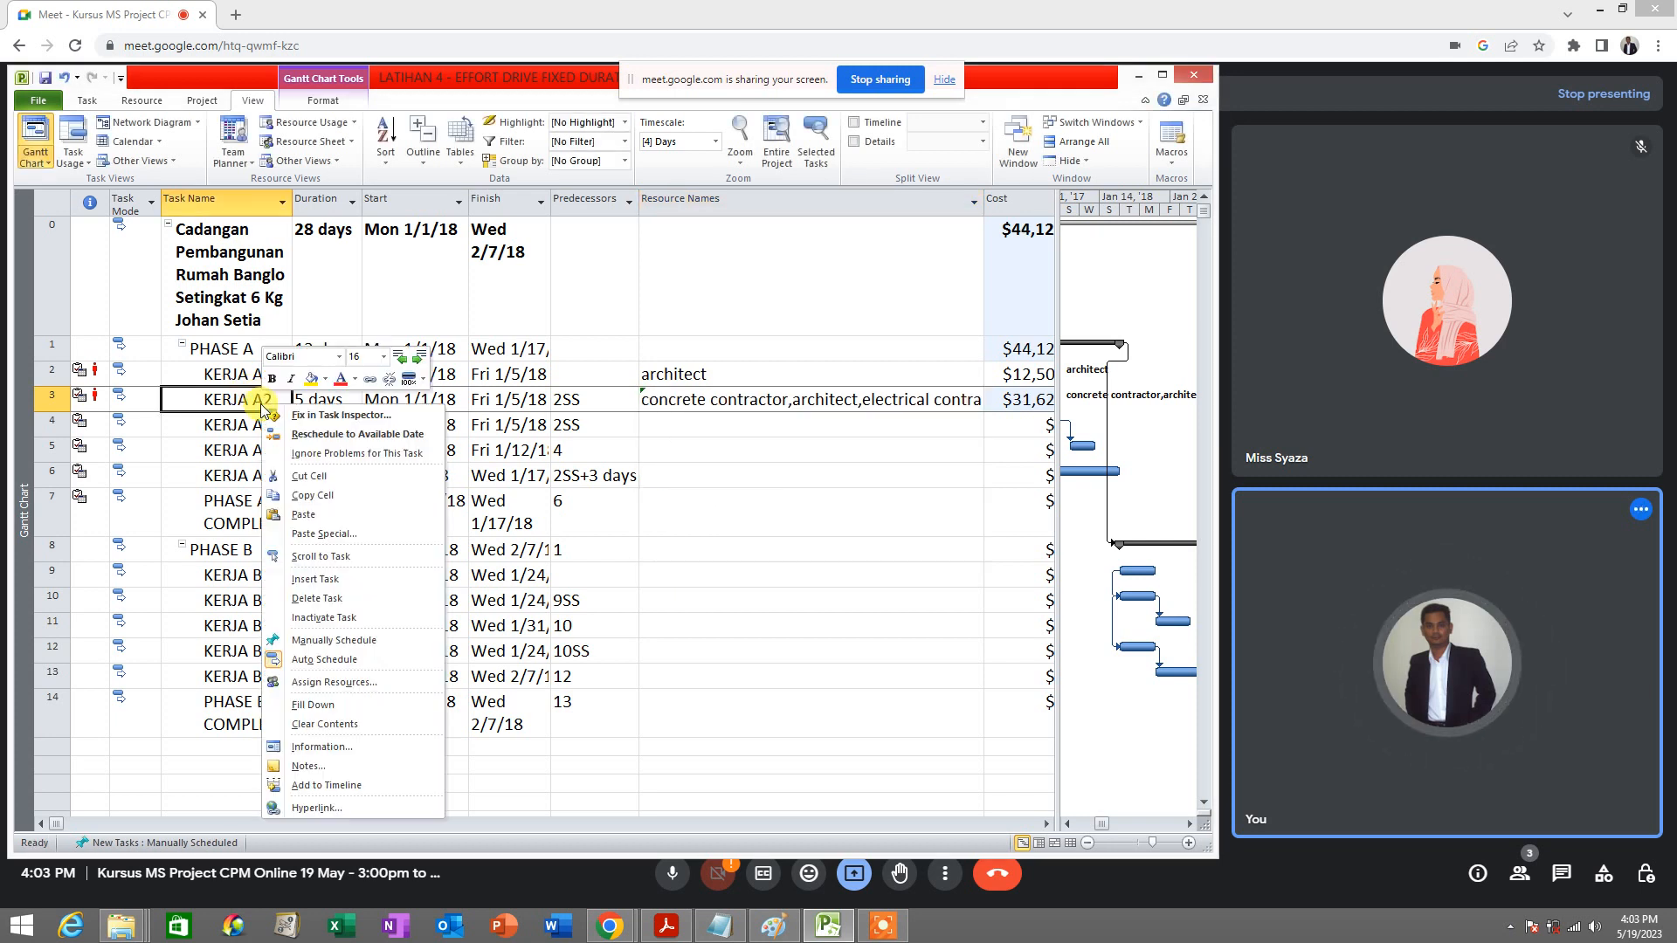
left_click(363, 753)
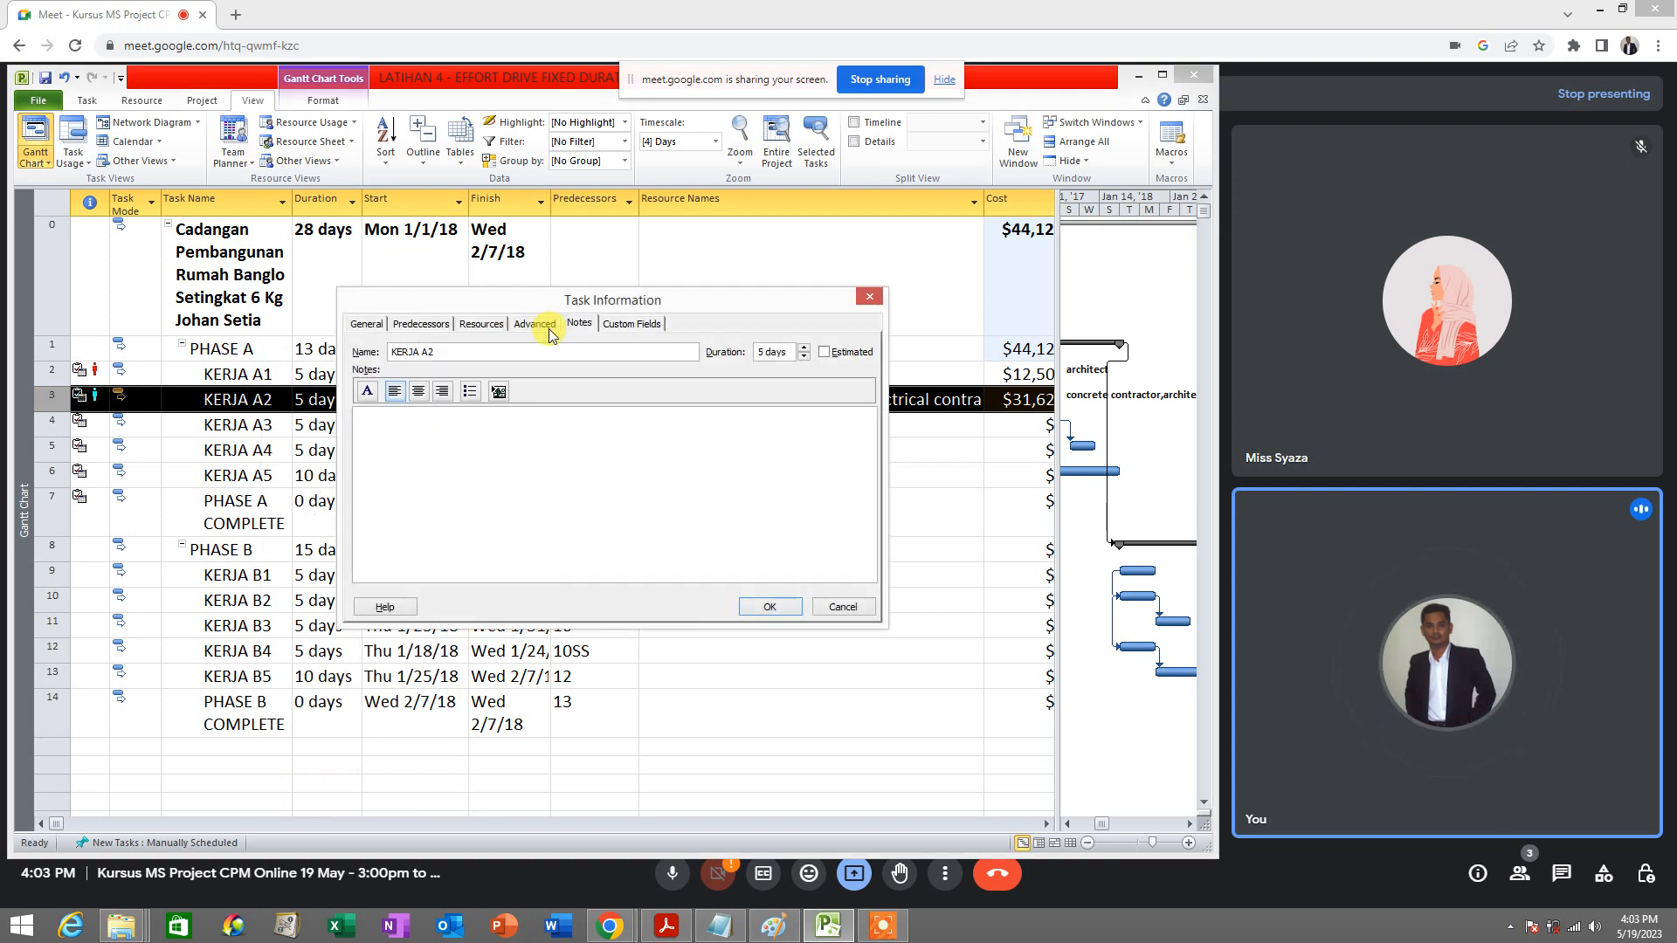
left_click(549, 330)
left_click(533, 464)
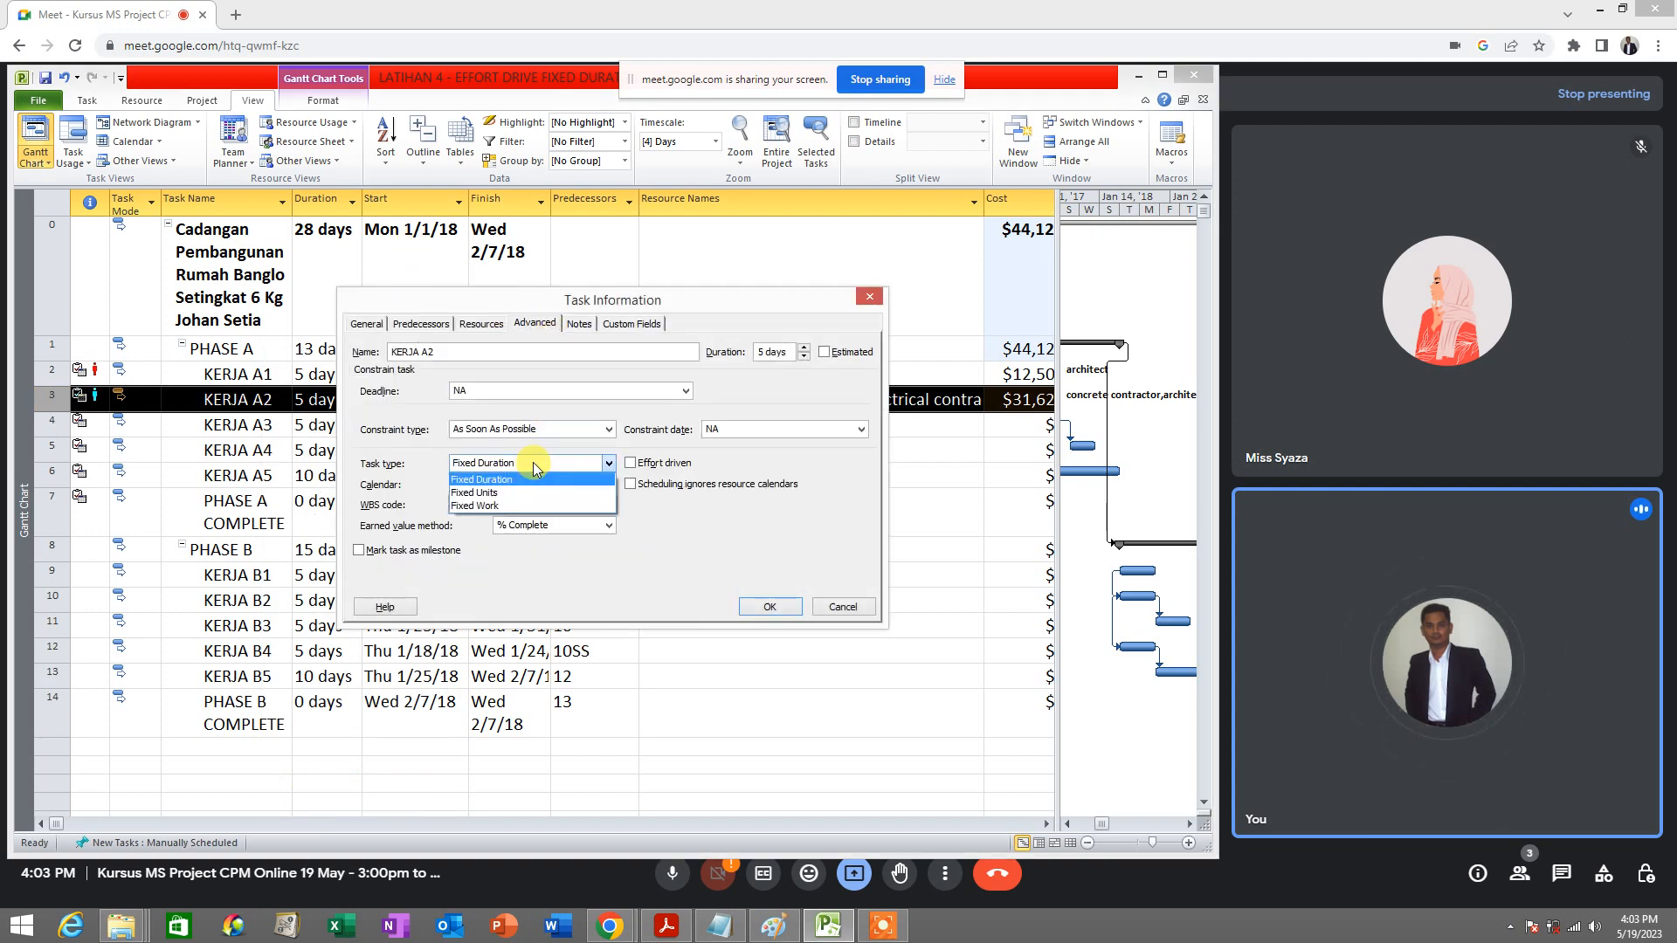
left_click(535, 465)
left_click(535, 466)
left_click(534, 465)
left_click(534, 466)
left_click(534, 465)
left_click(533, 465)
left_click(533, 466)
left_click(533, 465)
left_click(533, 466)
left_click(533, 466)
left_click(533, 466)
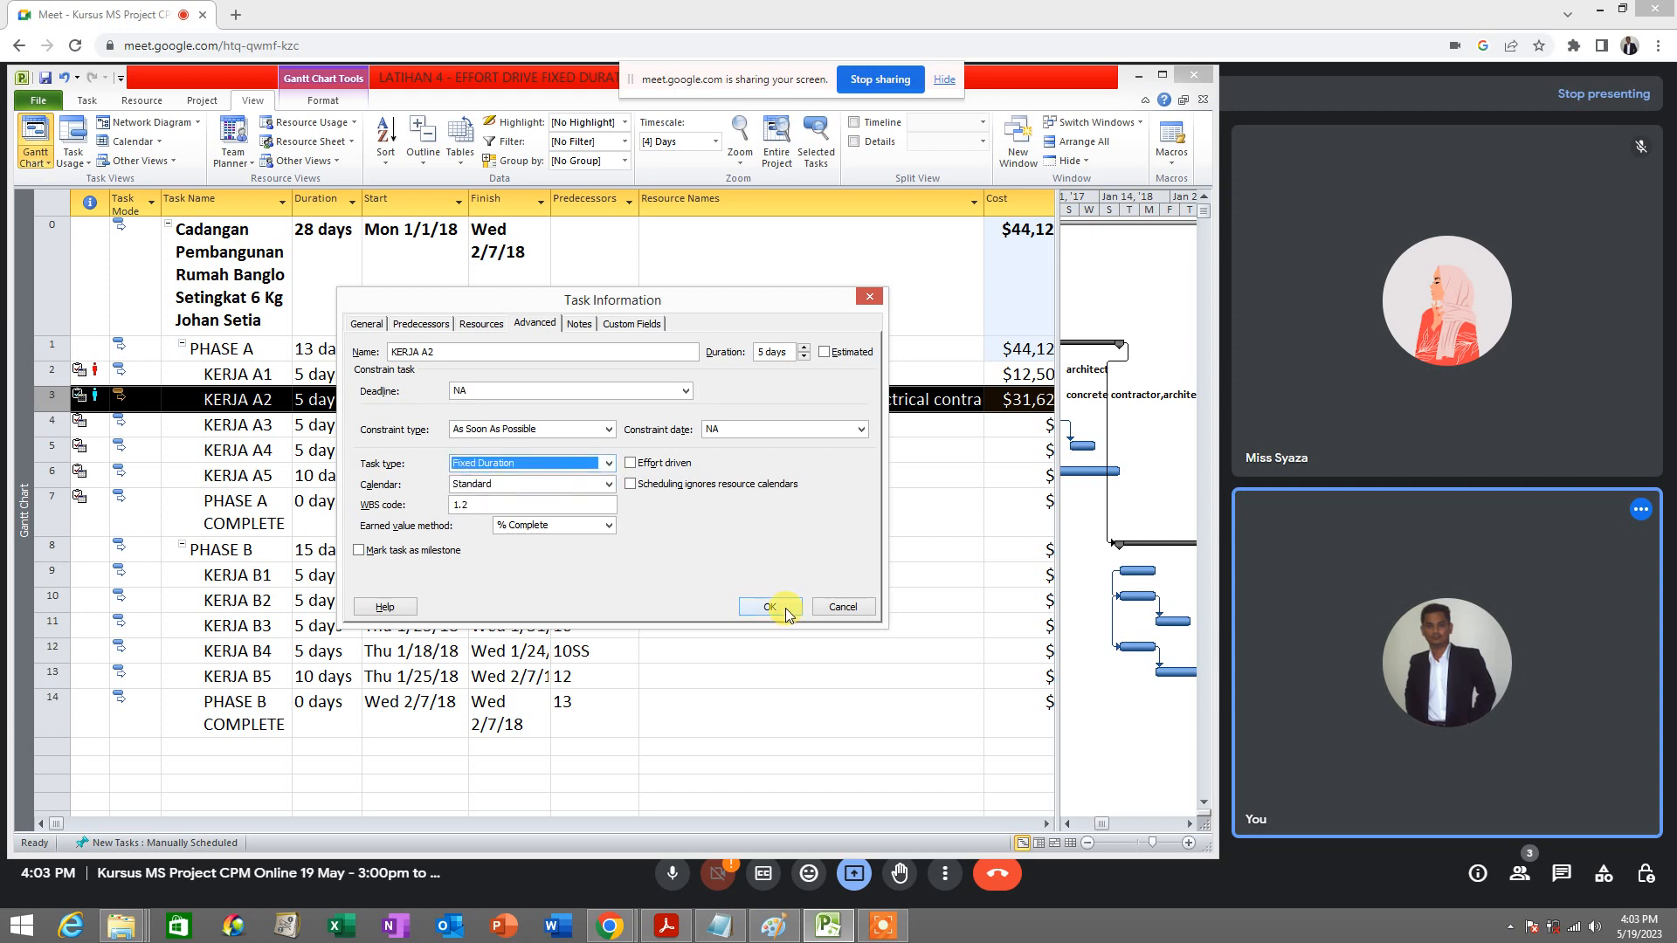
left_click(784, 607)
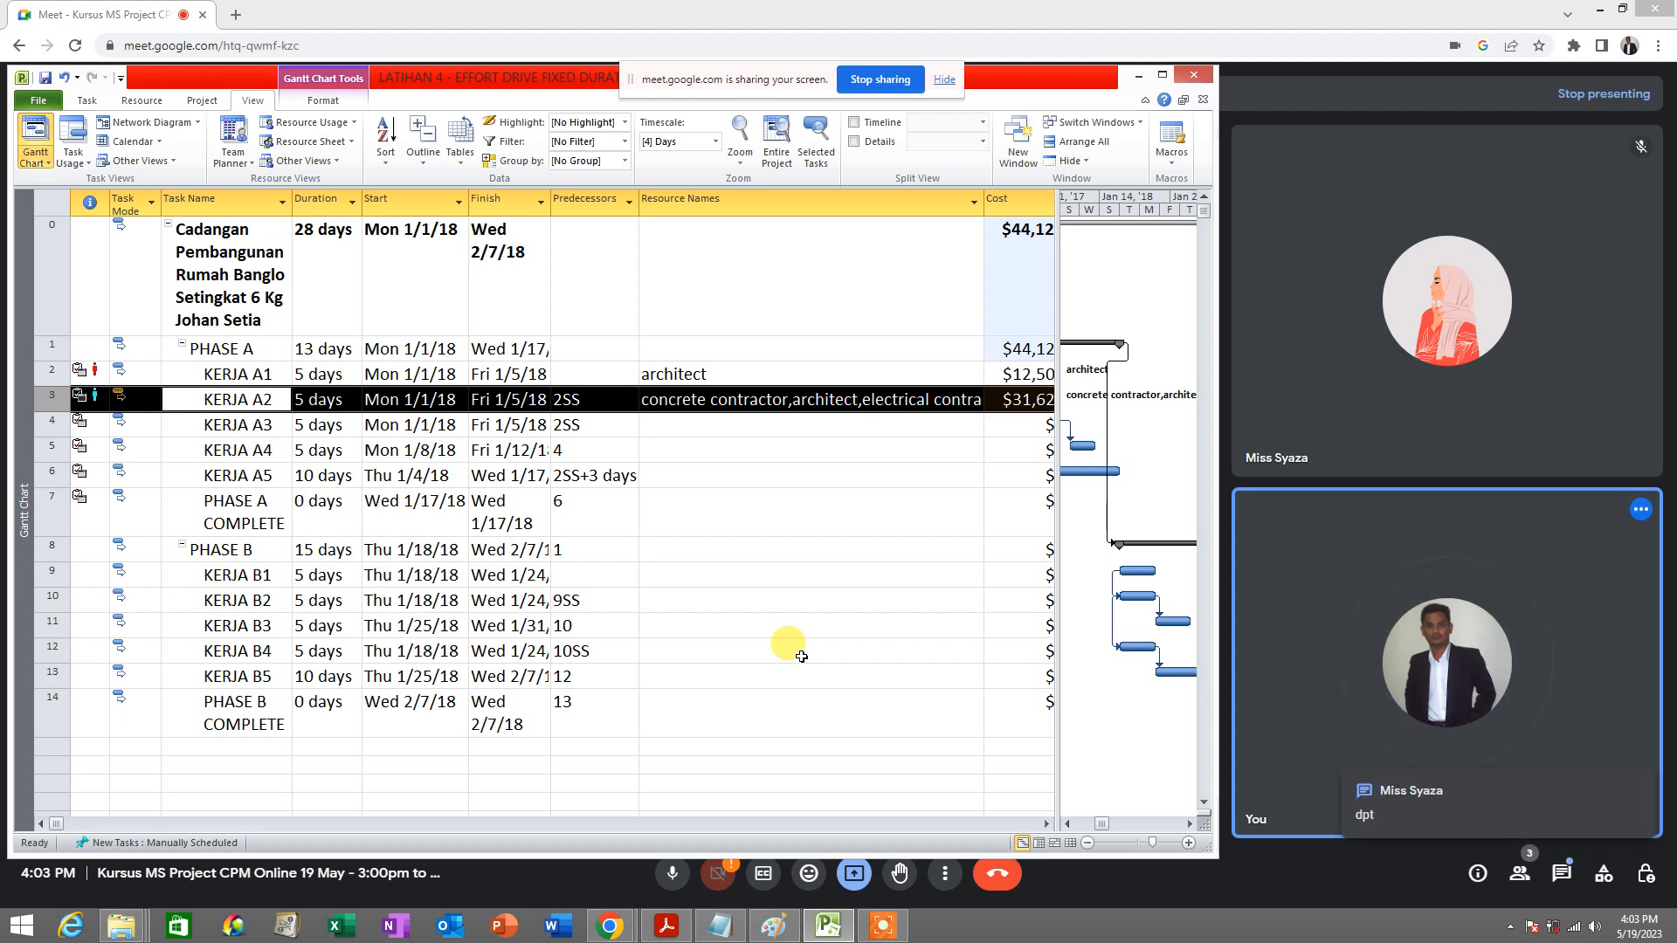
left_click(882, 926)
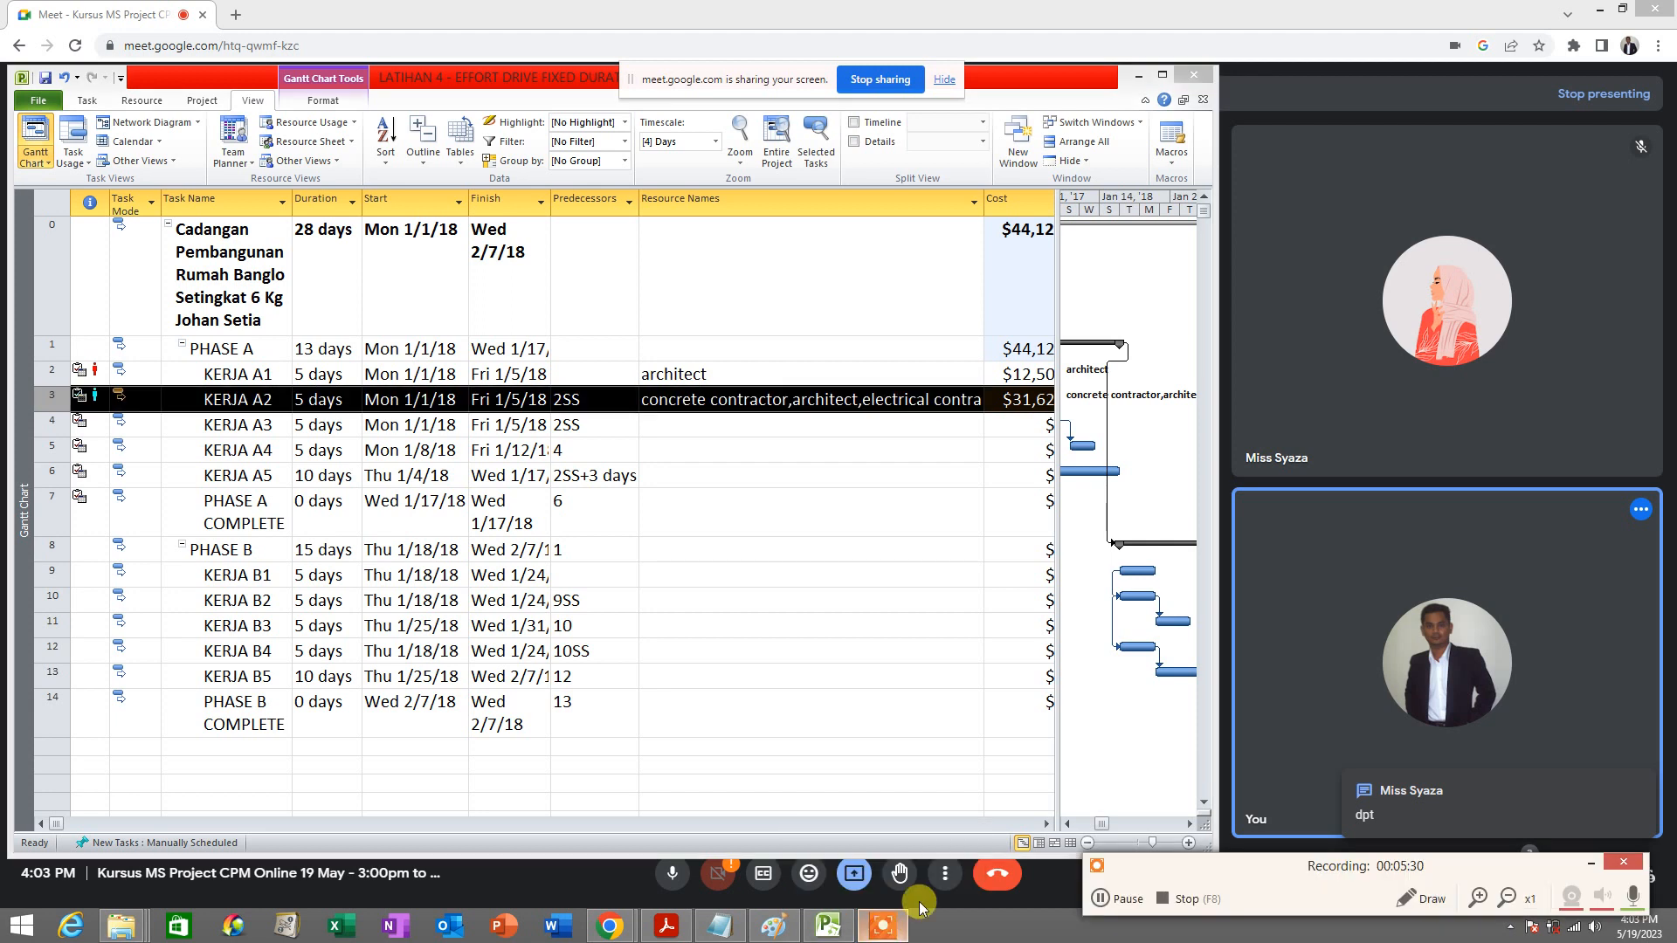